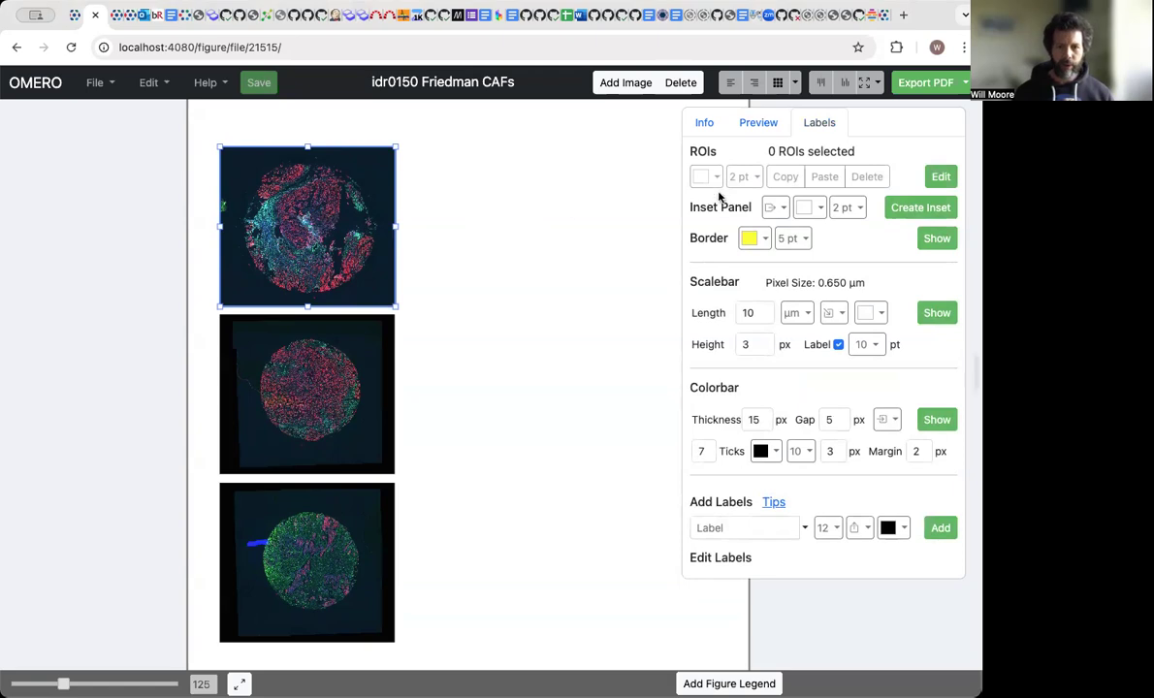
Step: Try an inset of the top image with its view panned to the tissue's right side, and remove the inset
{"action": "left_click", "coordinate": [928, 209]}
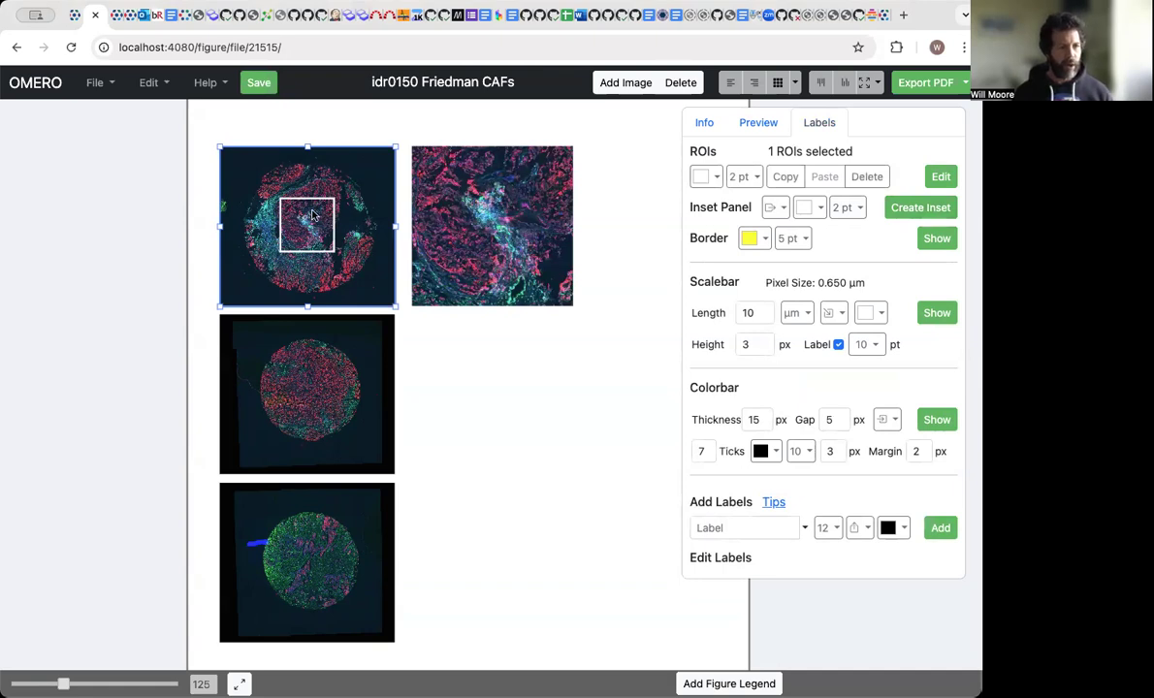
{"action": "left_click", "coordinate": [428, 224]}
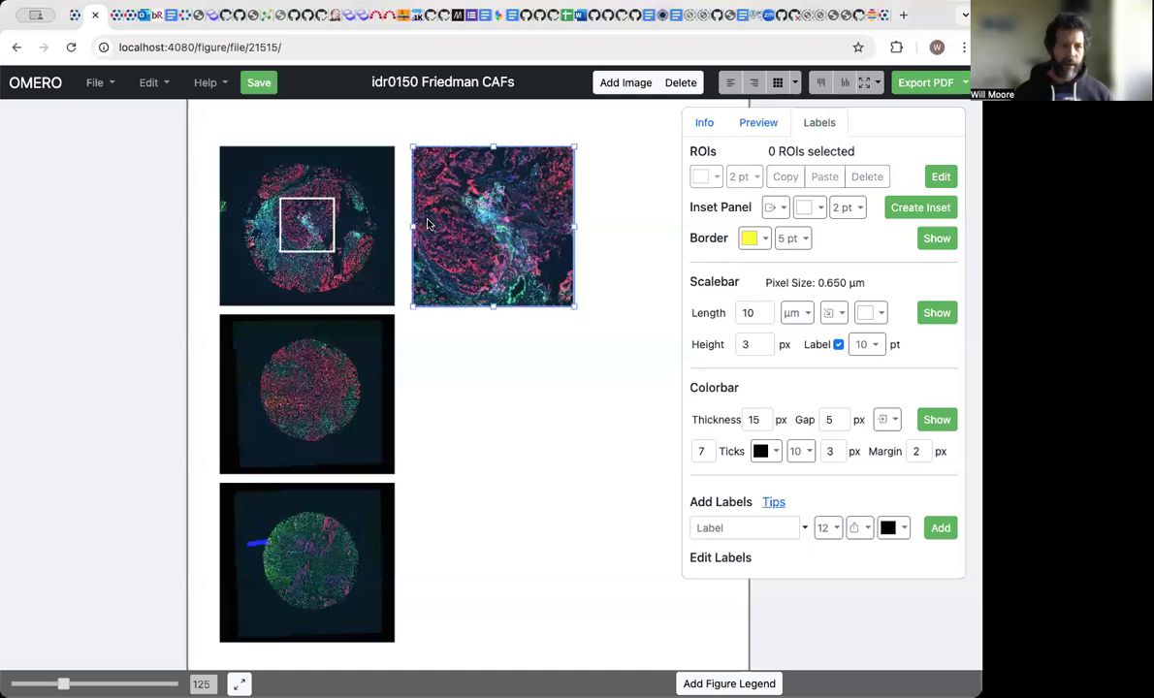
{"action": "left_click", "coordinate": [757, 123]}
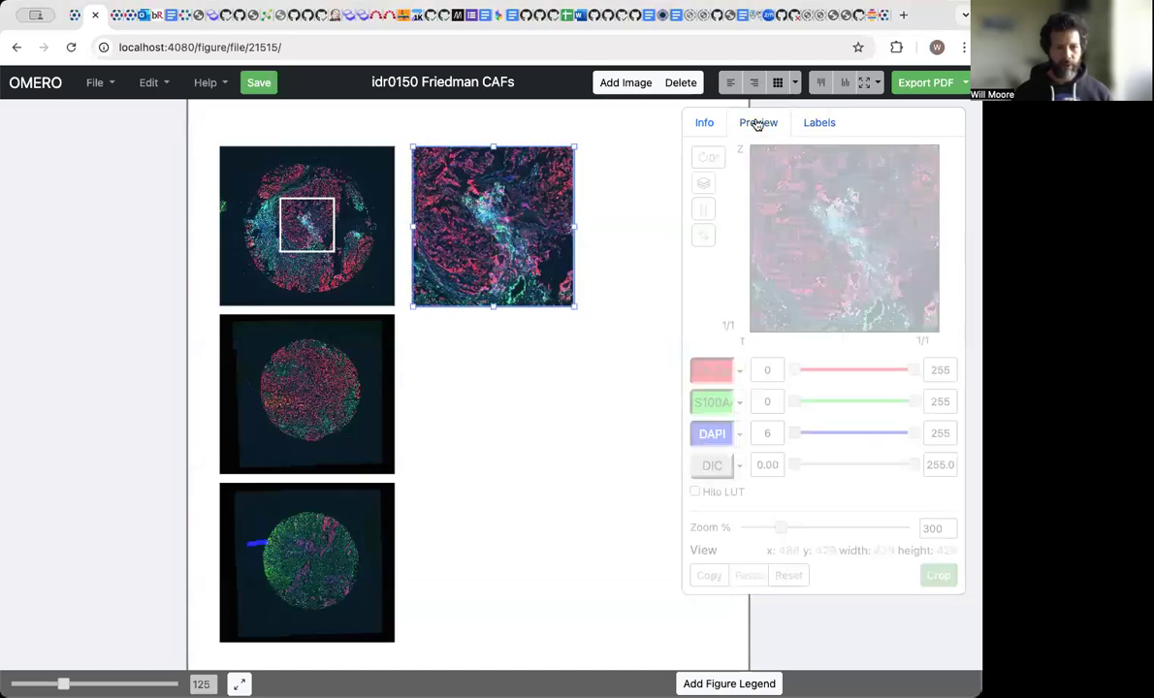
{"action": "left_click_drag", "start_coordinate": [842, 215], "coordinate": [857, 255]}
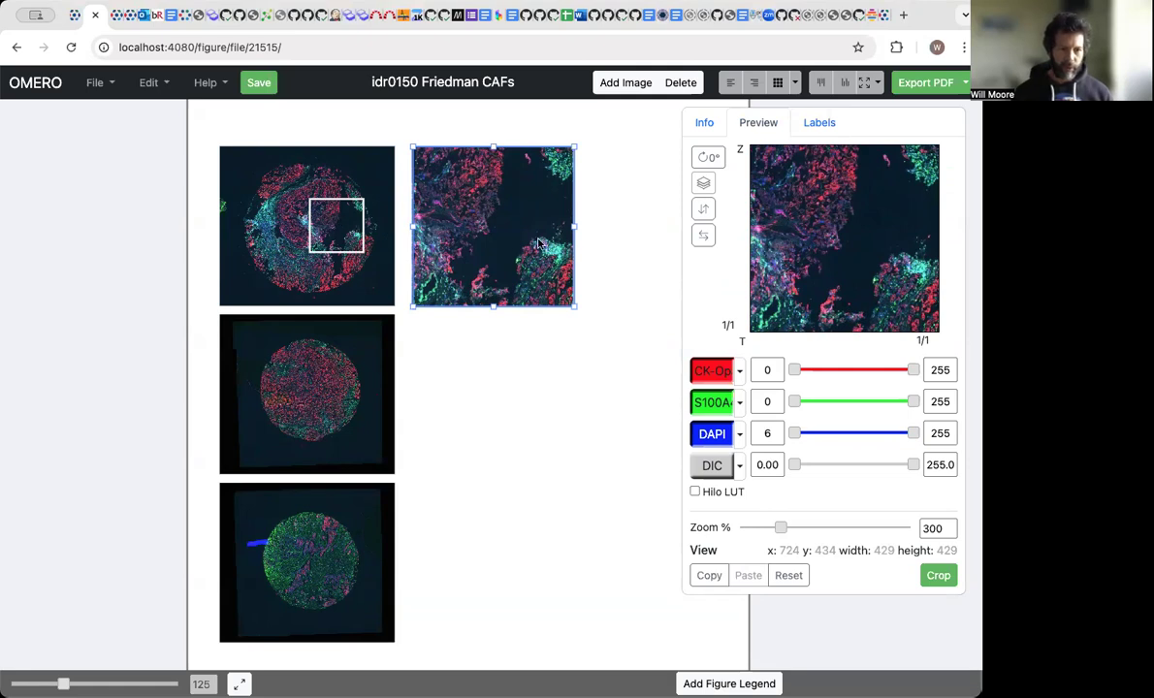
{"action": "key", "text": "BackSpace"}
Step: Create white 2 pt inset panels to the right of all three image panels at once
{"action": "left_click_drag", "start_coordinate": [436, 204], "coordinate": [354, 534]}
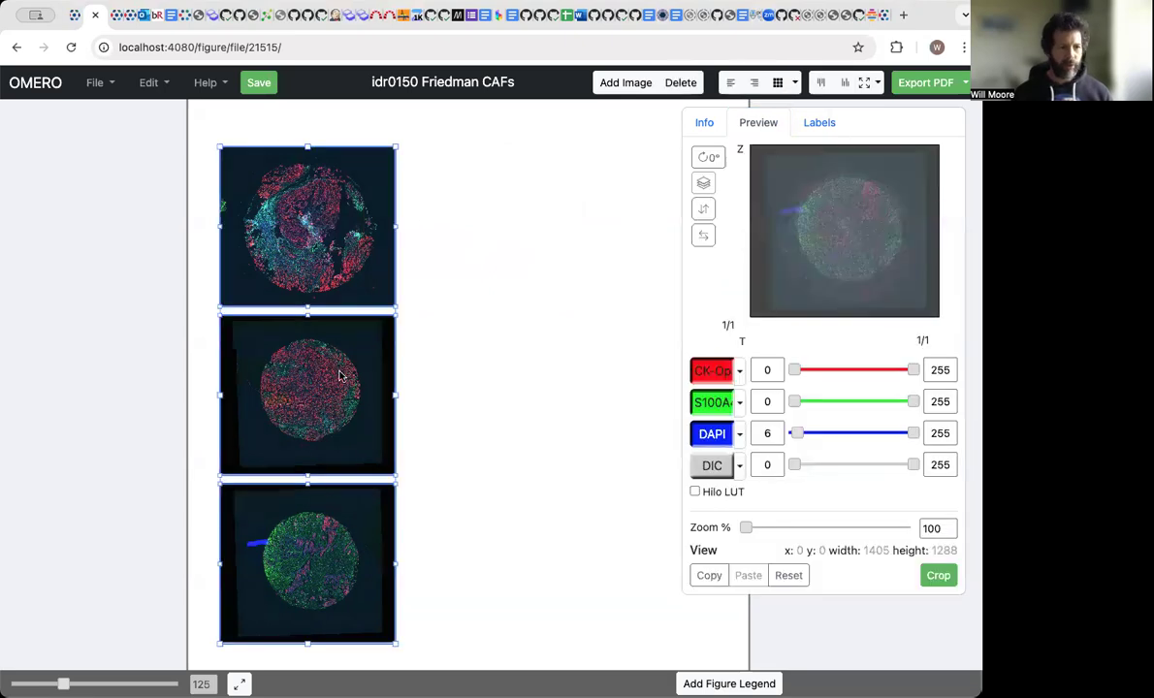
{"action": "left_click", "coordinate": [818, 123]}
{"action": "left_click", "coordinate": [916, 207]}
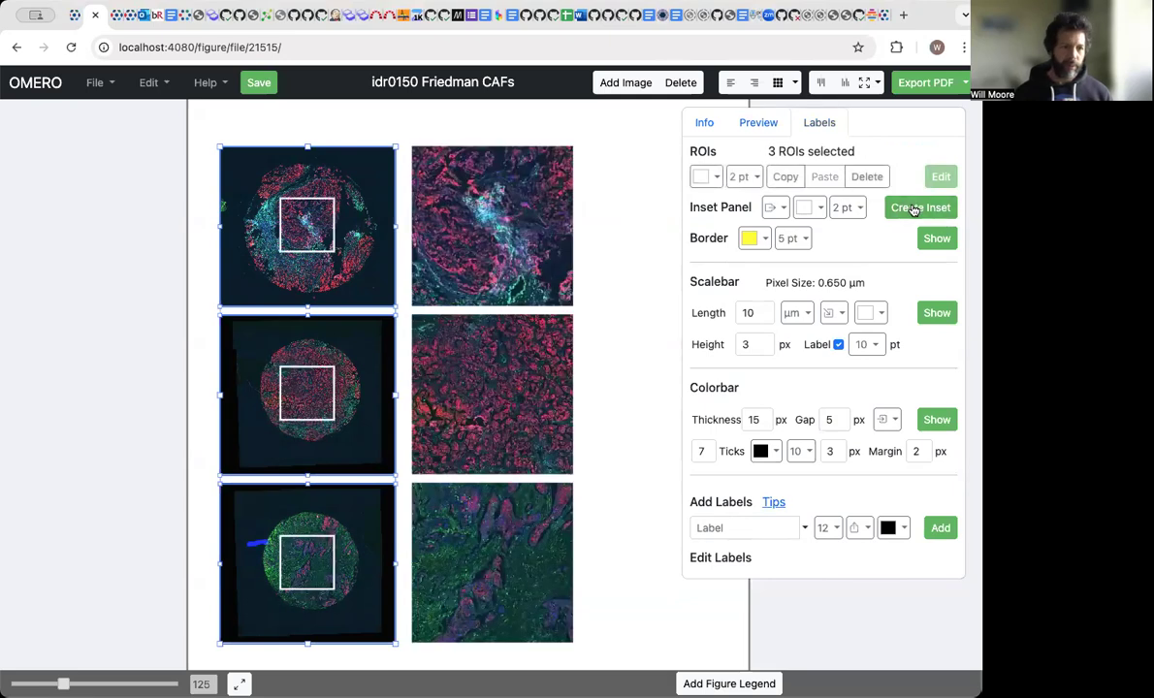
Step: Pan the middle image's inset to the tissue's upper-left edge, at about x 250, y 208
{"action": "left_click", "coordinate": [520, 370]}
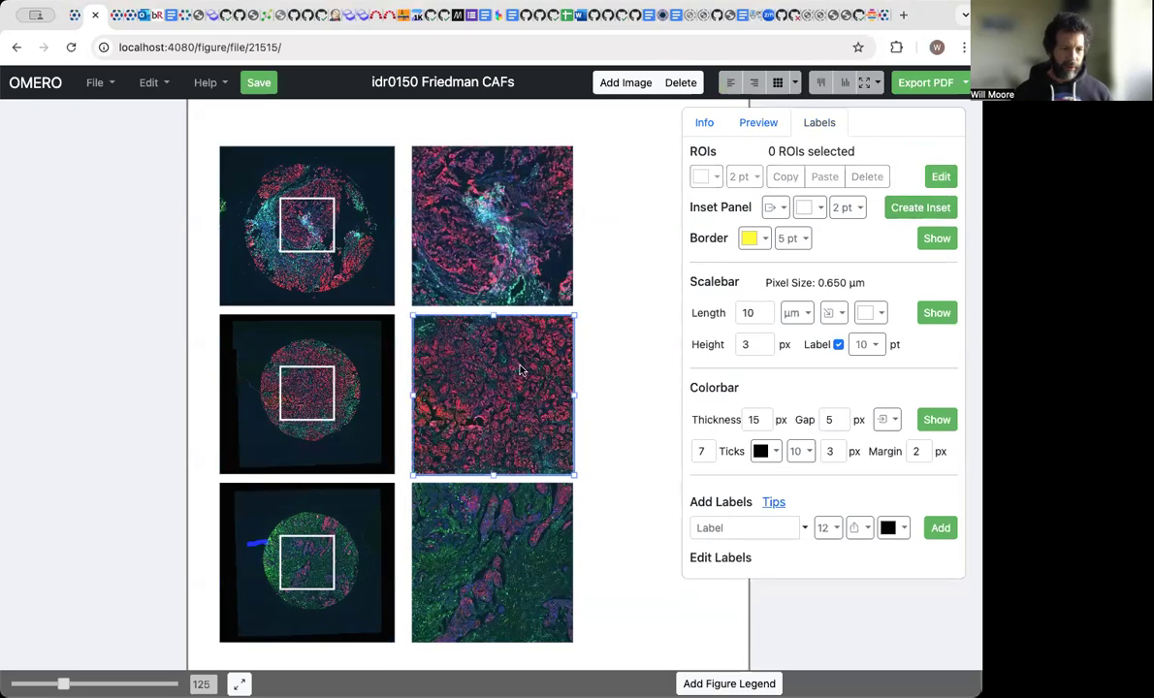
{"action": "left_click", "coordinate": [749, 124]}
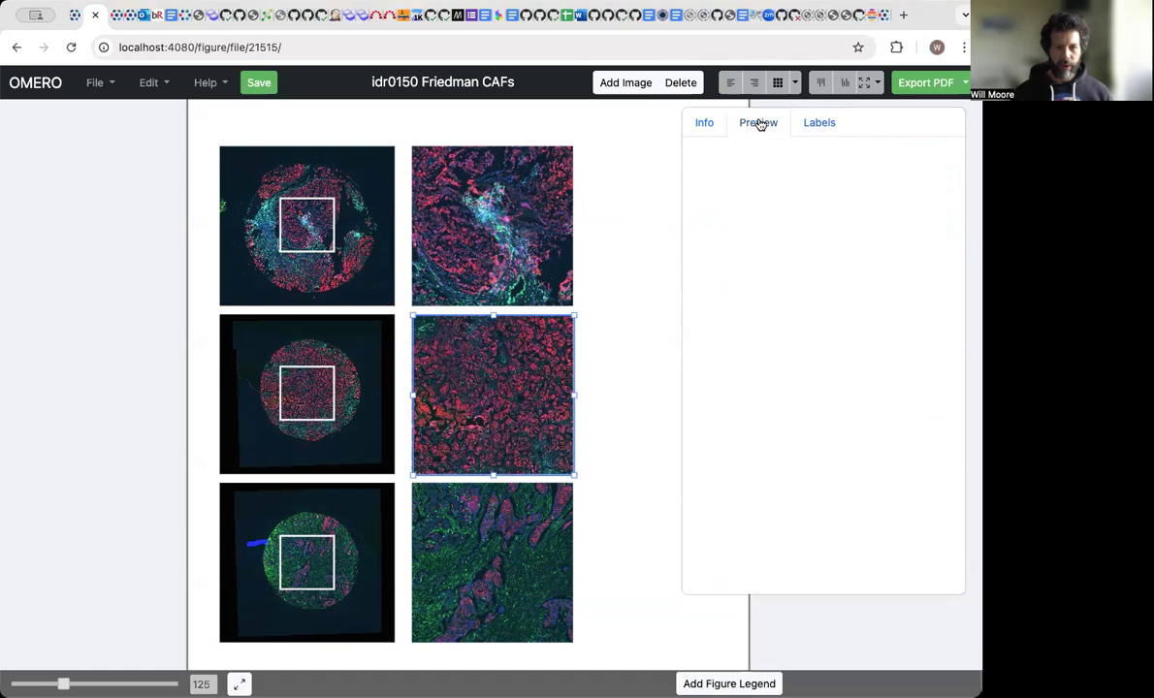
{"action": "left_click_drag", "start_coordinate": [810, 225], "coordinate": [862, 233]}
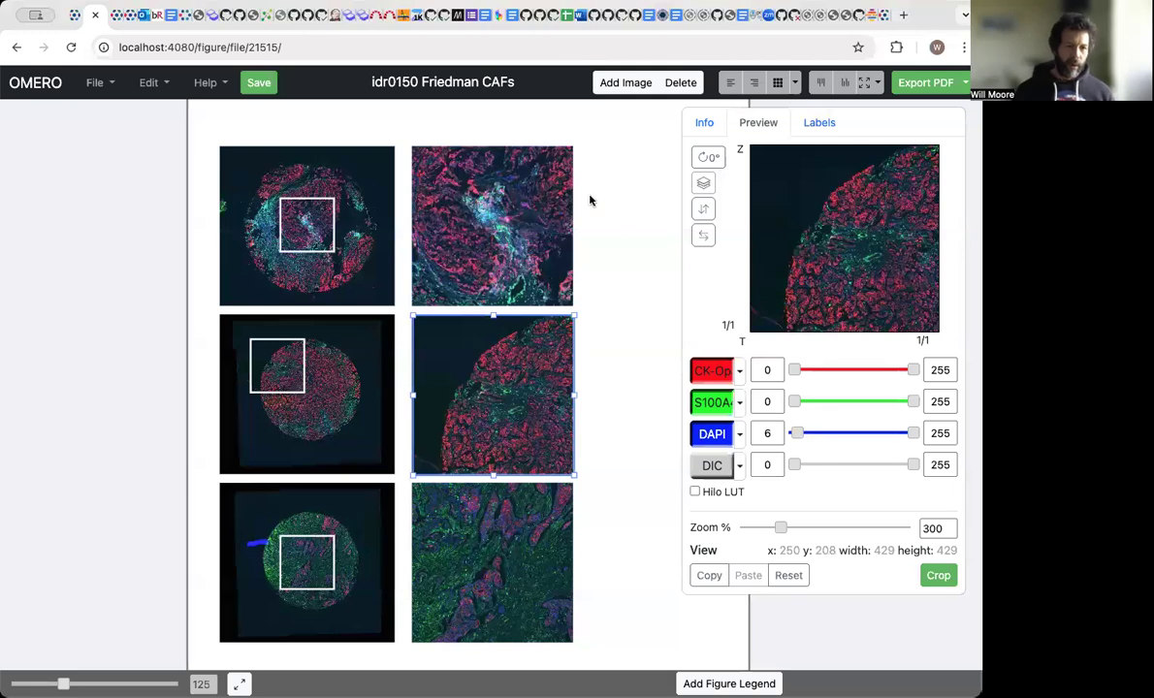
Step: Zoom all three inset panels to about 493% and narrow them together to roughly 60% of their width
{"action": "left_click_drag", "start_coordinate": [601, 157], "coordinate": [484, 522]}
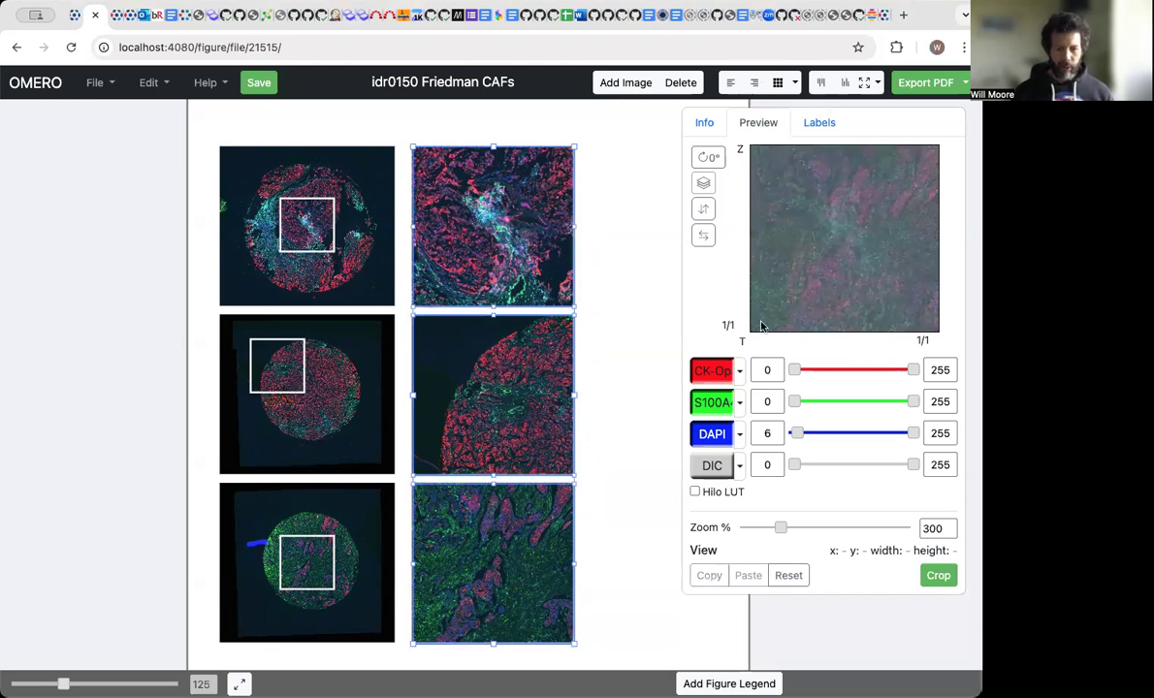
{"action": "left_click_drag", "start_coordinate": [781, 529], "coordinate": [816, 529]}
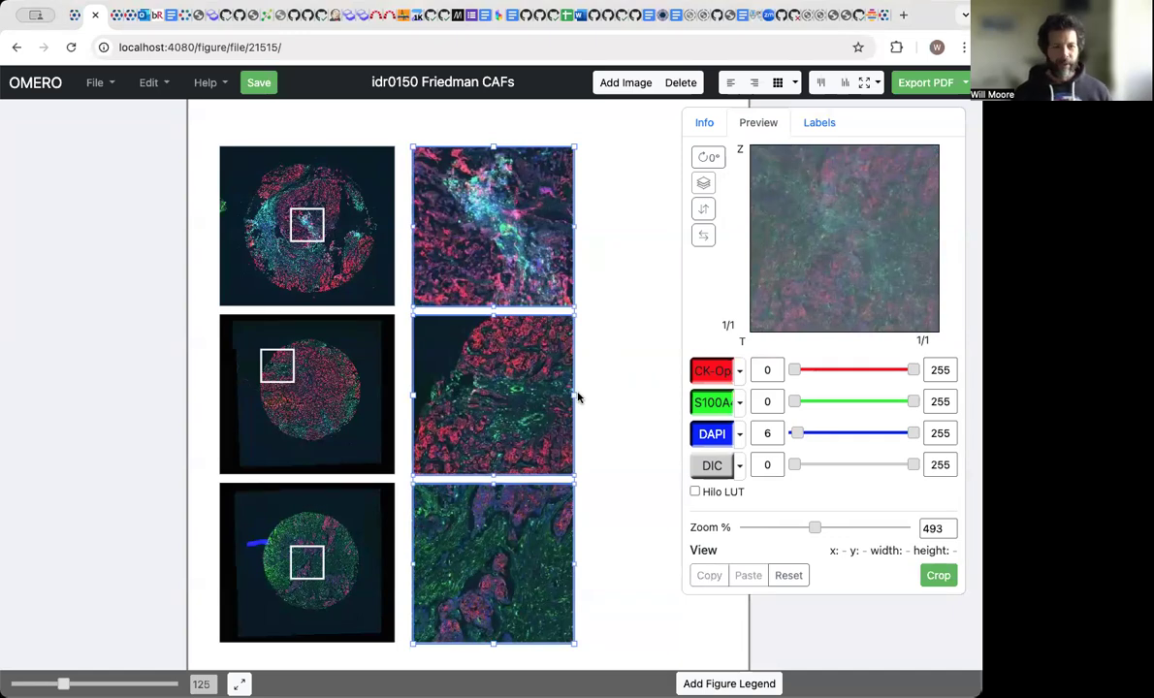
{"action": "left_click_drag", "start_coordinate": [575, 396], "coordinate": [510, 393]}
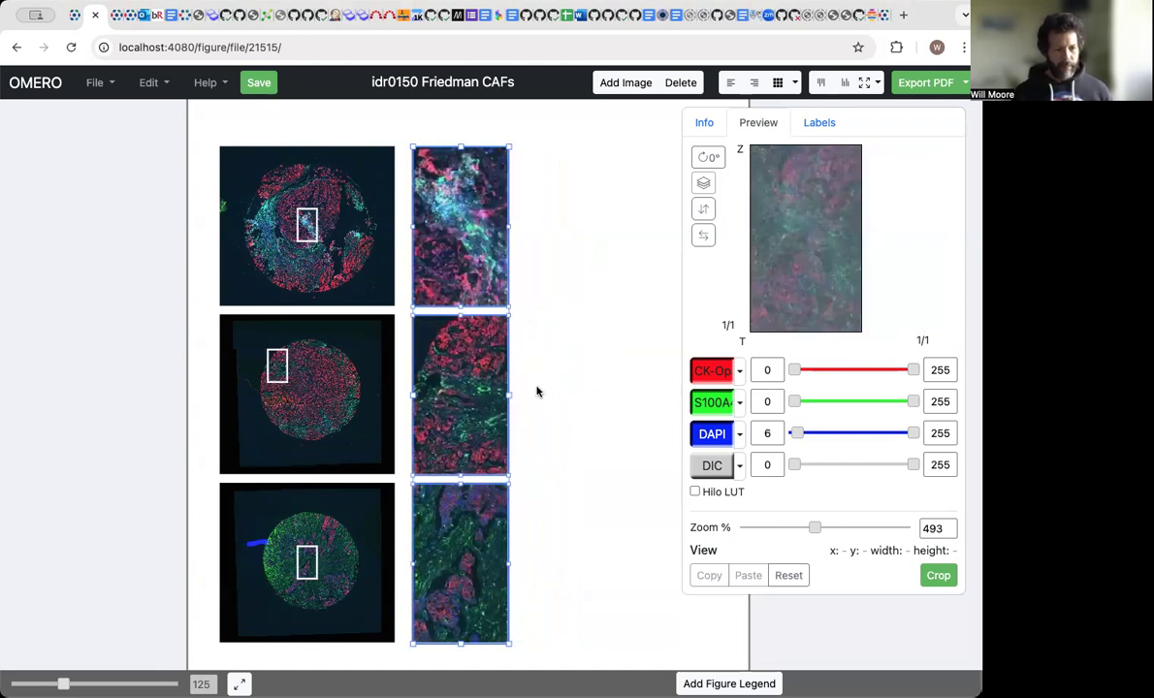
Step: Duplicate the three insets as a new column and turn off the CK and DAPI channels in the copies
{"action": "left_click", "coordinate": [535, 367]}
{"action": "left_click_drag", "start_coordinate": [535, 247], "coordinate": [462, 550]}
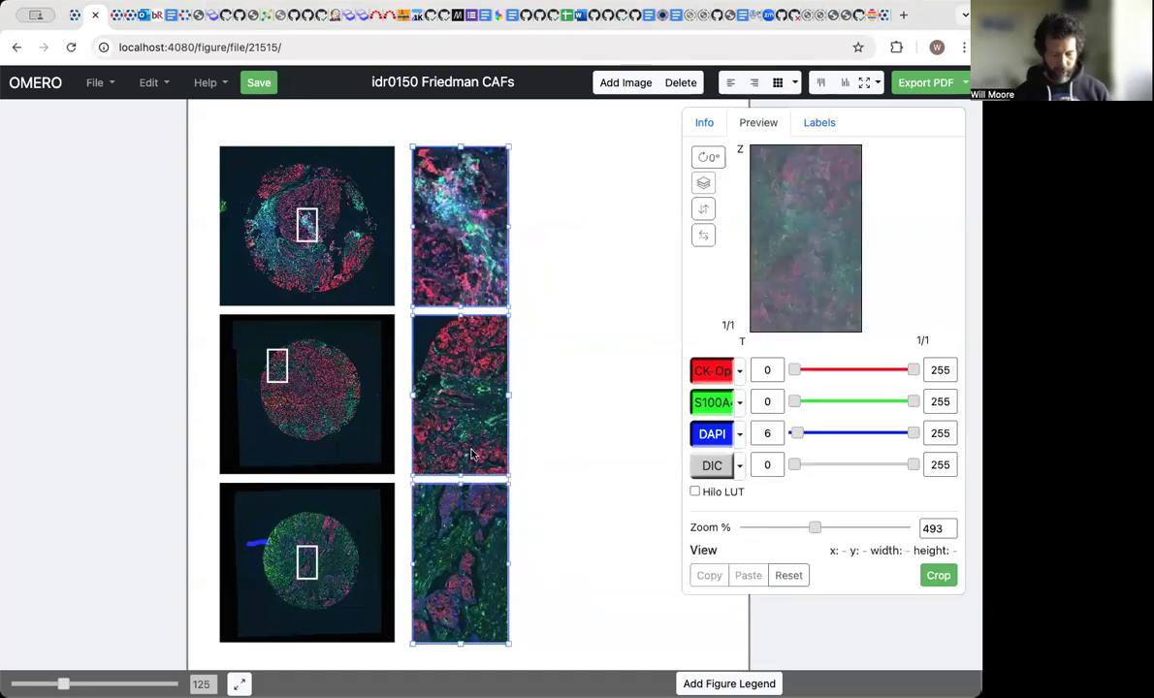
{"action": "key", "text": "super+v"}
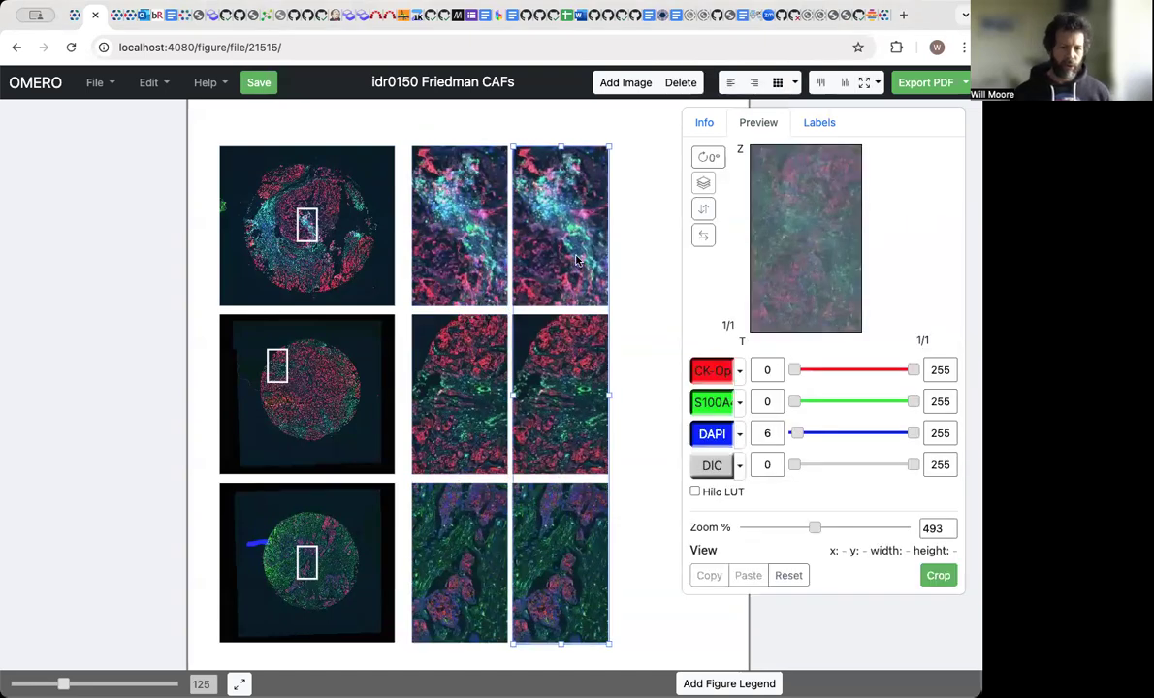
{"action": "left_click", "coordinate": [706, 372]}
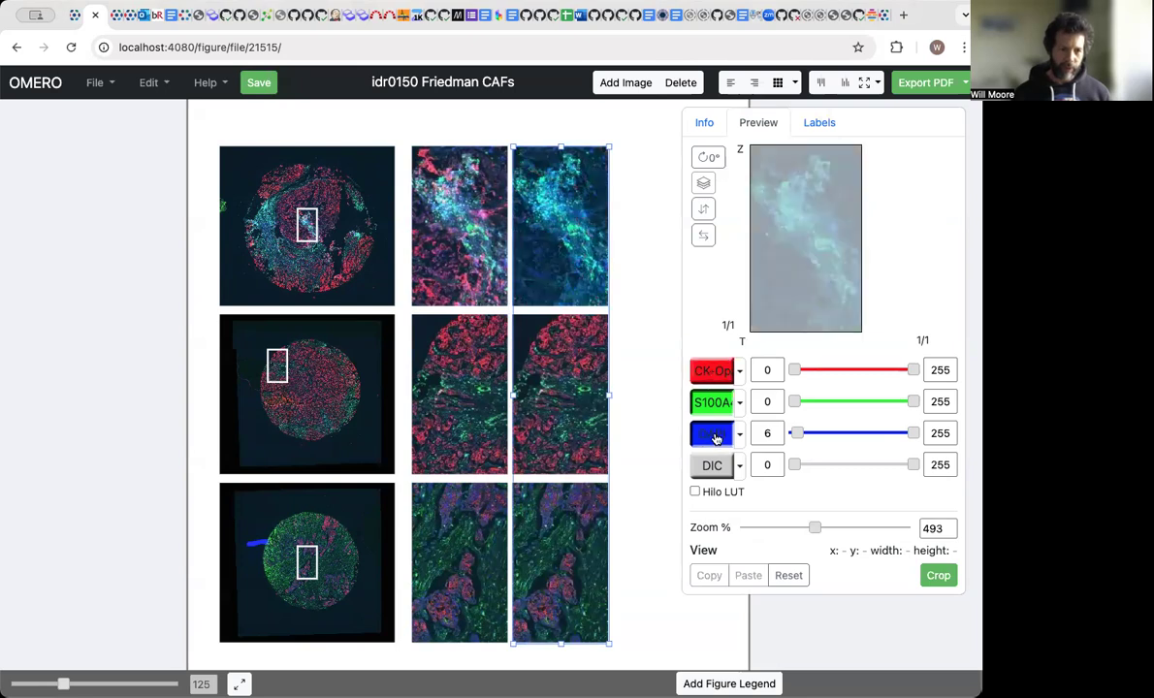
{"action": "left_click", "coordinate": [715, 439]}
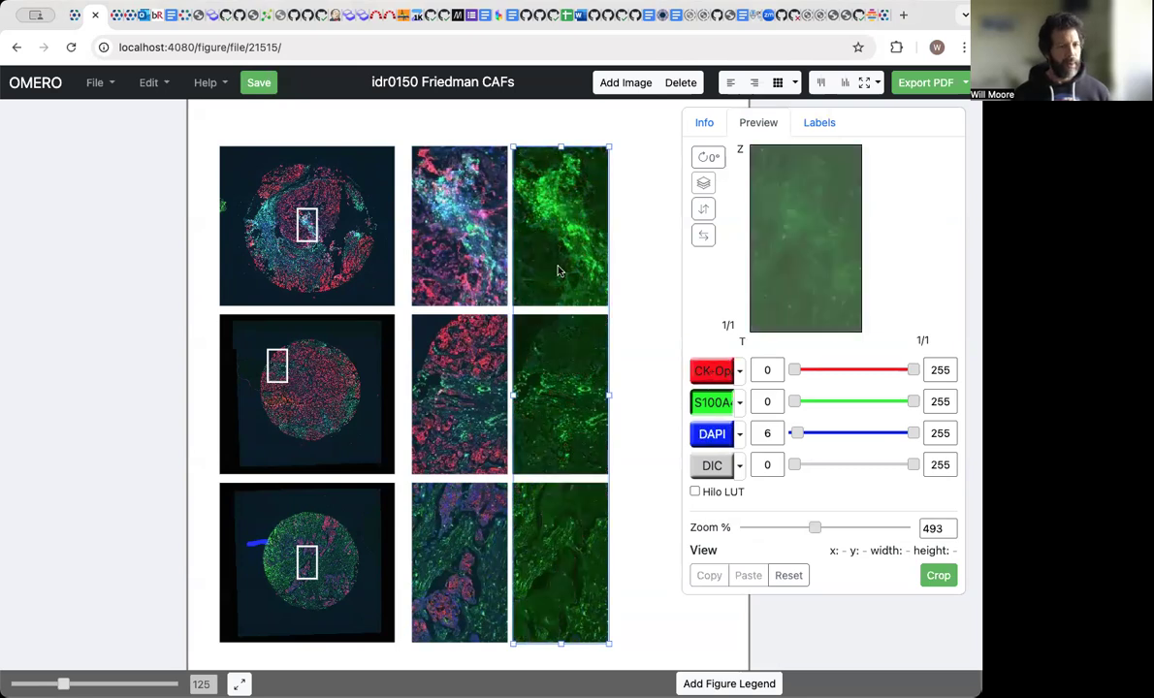
Step: Pan the top row's green inset on its own, and pan both top-row insets together to about x 596, y 450
{"action": "left_click", "coordinate": [543, 200]}
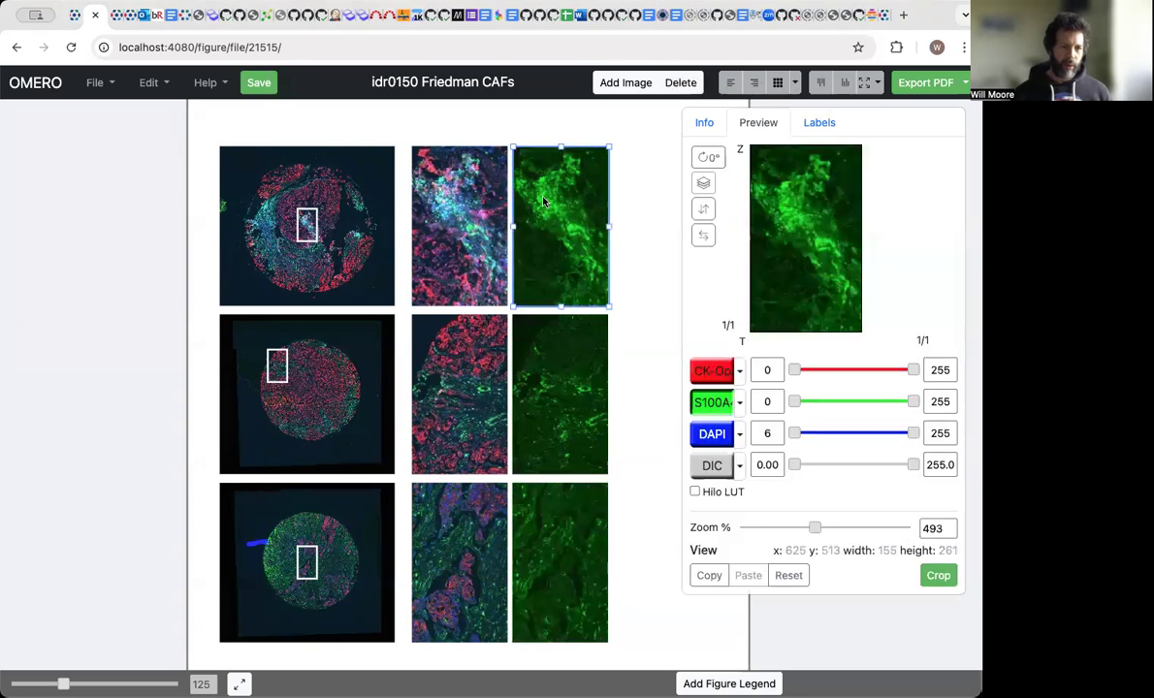
{"action": "left_click_drag", "start_coordinate": [741, 210], "coordinate": [815, 219]}
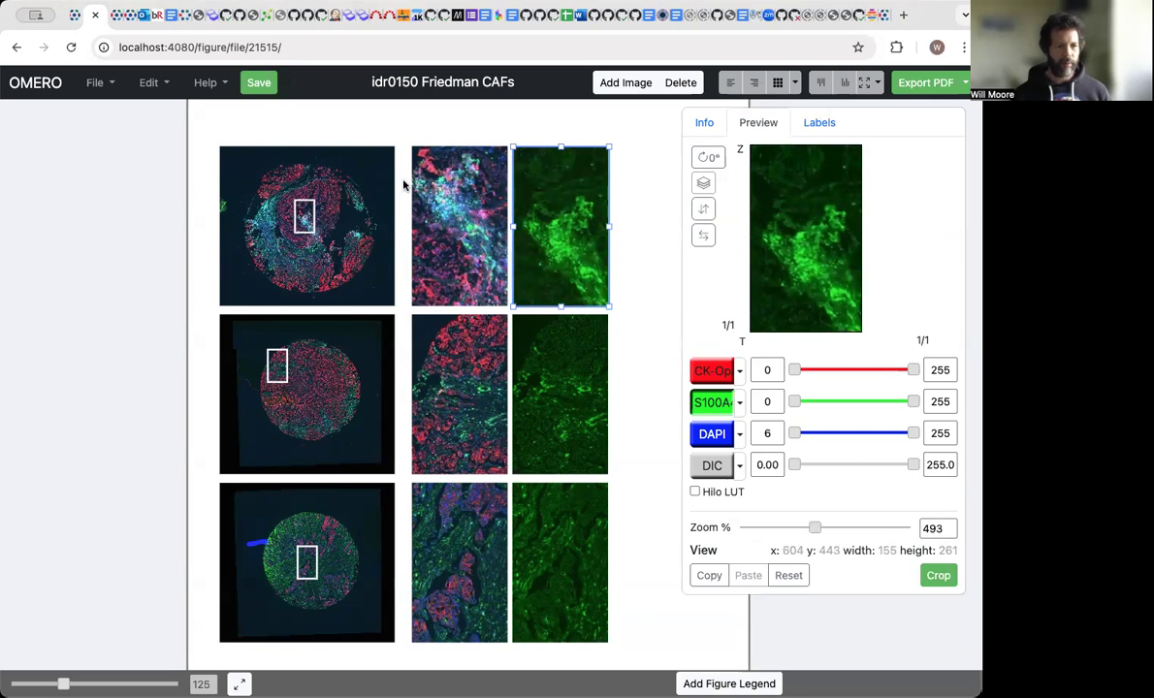
{"action": "left_click_drag", "start_coordinate": [460, 128], "coordinate": [512, 186]}
{"action": "left_click_drag", "start_coordinate": [813, 211], "coordinate": [815, 263]}
{"action": "left_click_drag", "start_coordinate": [804, 218], "coordinate": [820, 223]}
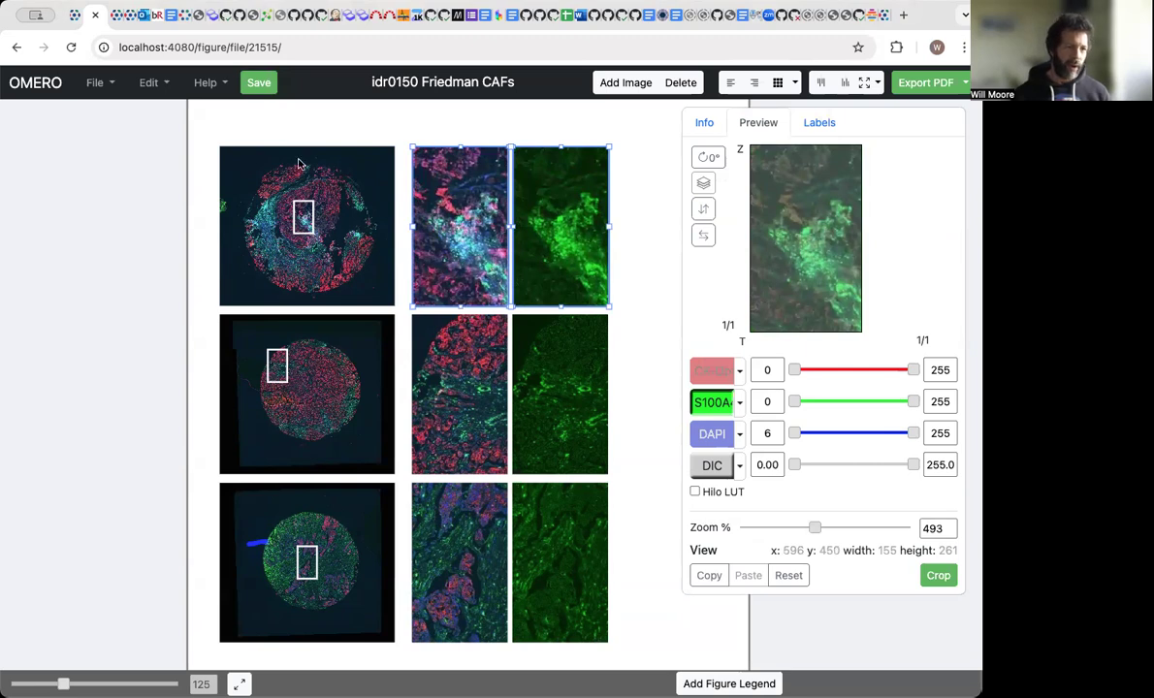
Step: Duplicate the top image panel with its inset rectangle and place the copy off the page, left of the original
{"action": "left_click", "coordinate": [258, 192]}
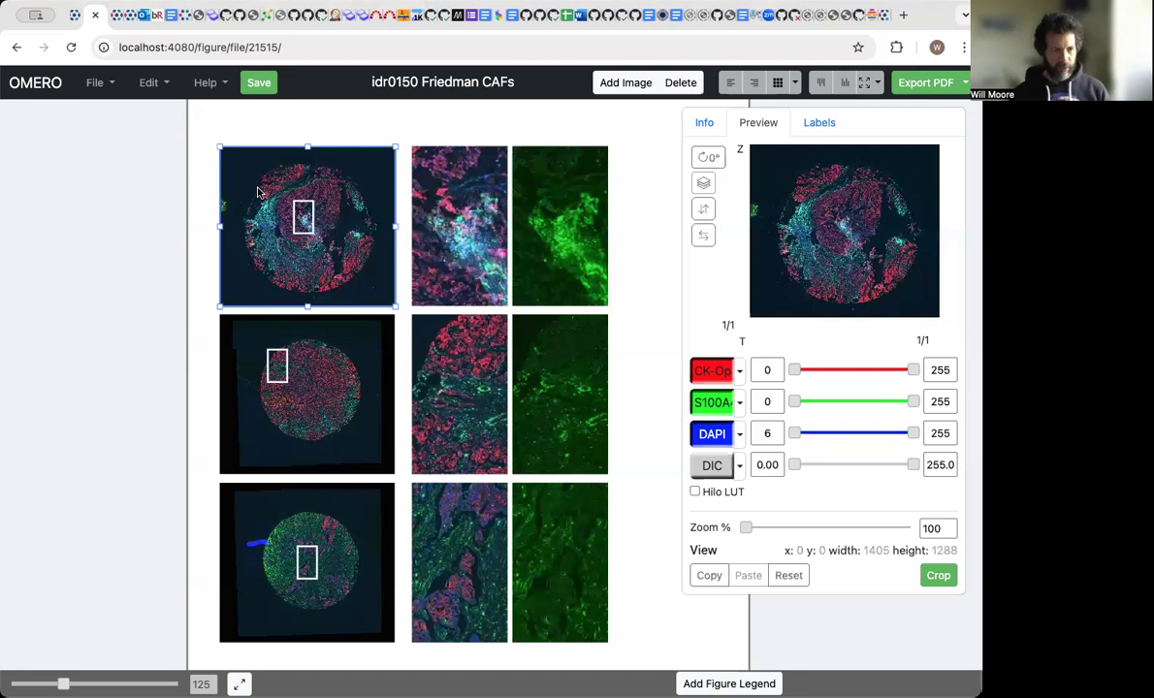
{"action": "key", "text": "ctrl+v"}
{"action": "left_click_drag", "start_coordinate": [263, 355], "coordinate": [76, 187]}
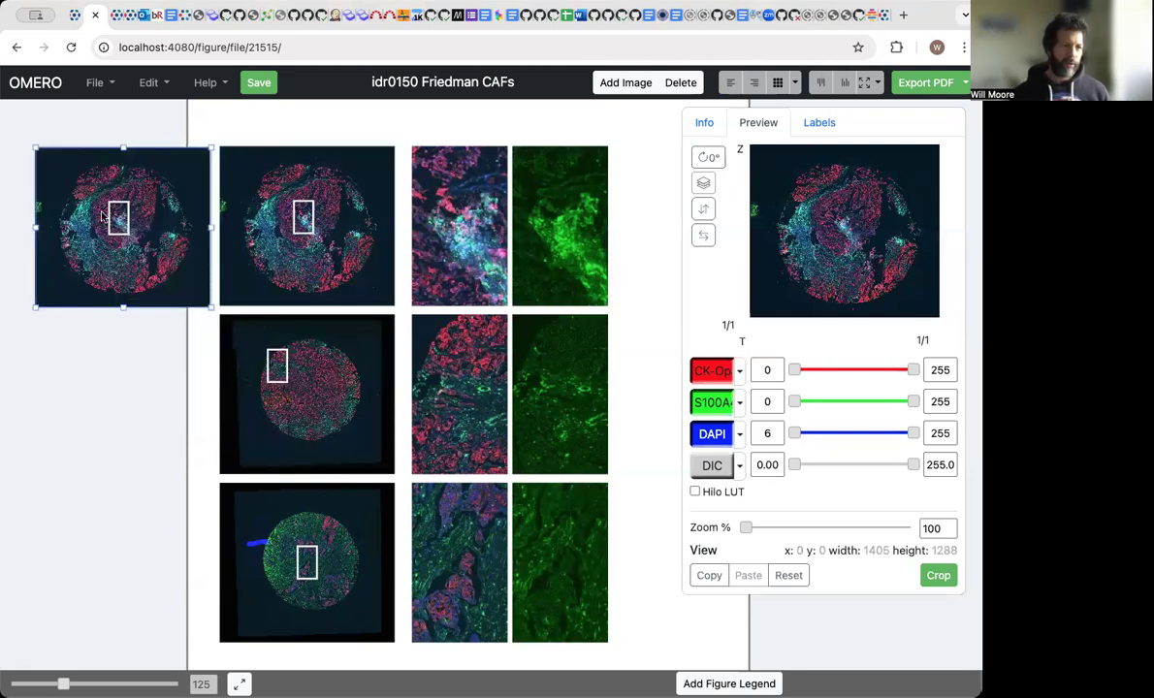
Step: Pan both top-row insets to about x 590, y 397, and delete the off-page copy of the top image
{"action": "left_click_drag", "start_coordinate": [448, 114], "coordinate": [524, 165]}
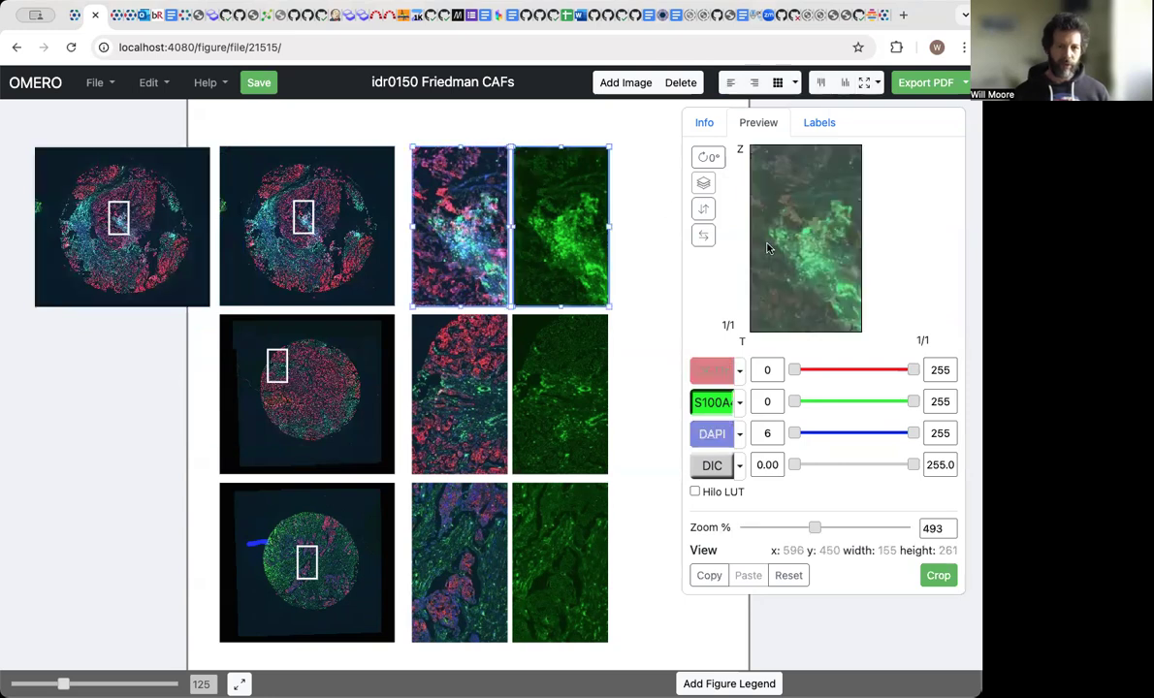
{"action": "mouse_move", "coordinate": [805, 234]}
{"action": "left_mouse_down"}
{"action": "mouse_move", "coordinate": [795, 235]}
{"action": "mouse_move", "coordinate": [803, 216]}
{"action": "left_mouse_up"}
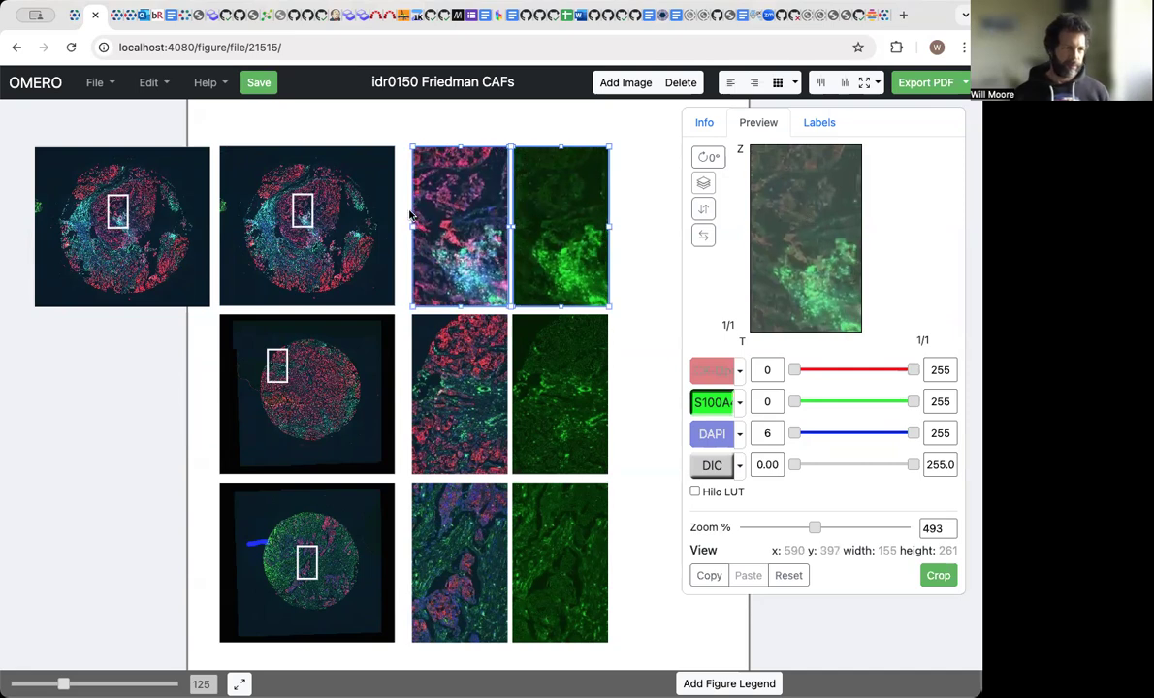
{"action": "left_click", "coordinate": [187, 213]}
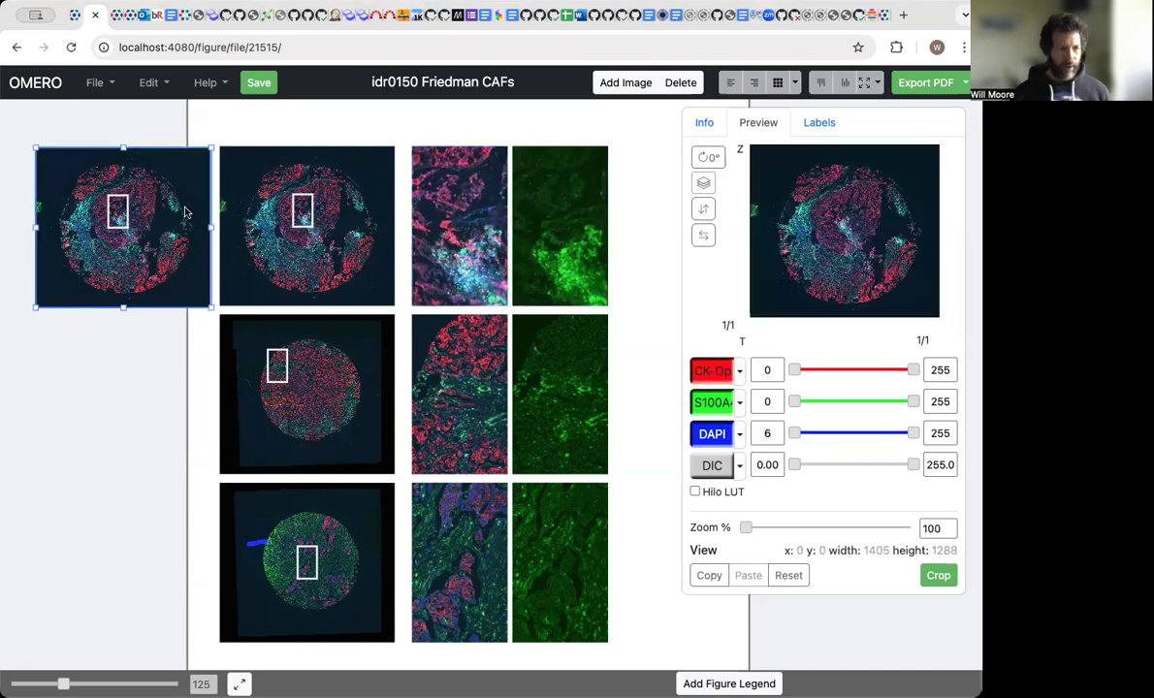
{"action": "key", "text": "Delete"}
Step: Edit the top image's ROIs, moving the inset rectangle down and to the right below the bright central area, and apply the change
{"action": "left_click", "coordinate": [257, 231]}
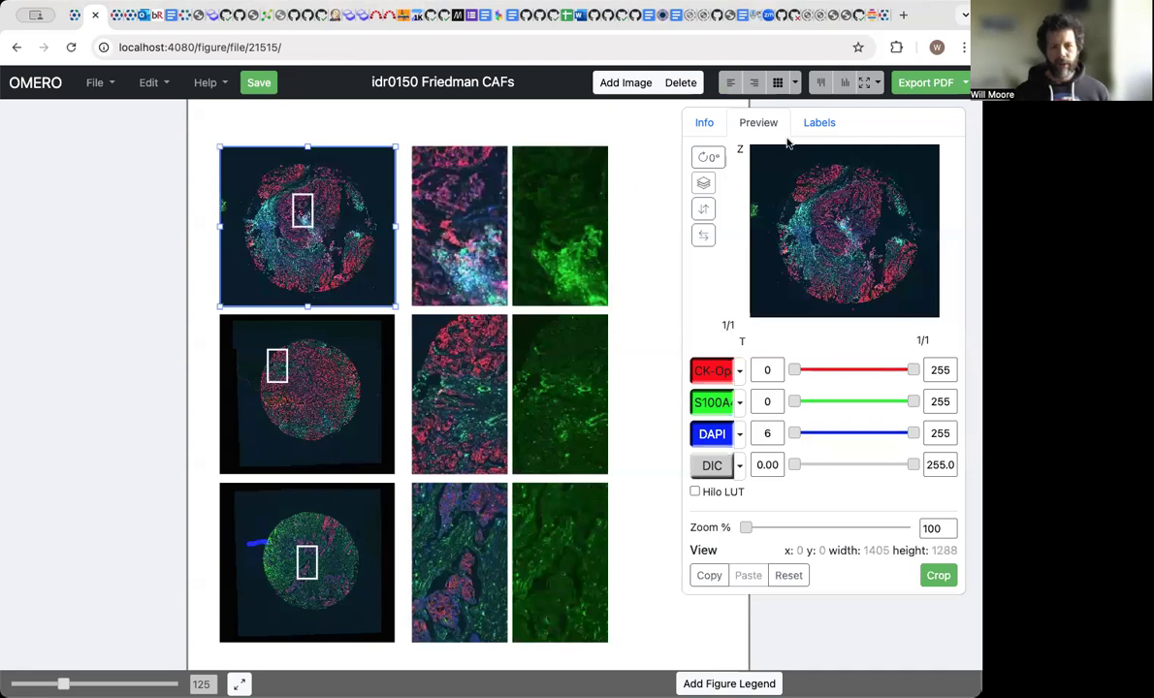
{"action": "left_click", "coordinate": [821, 124]}
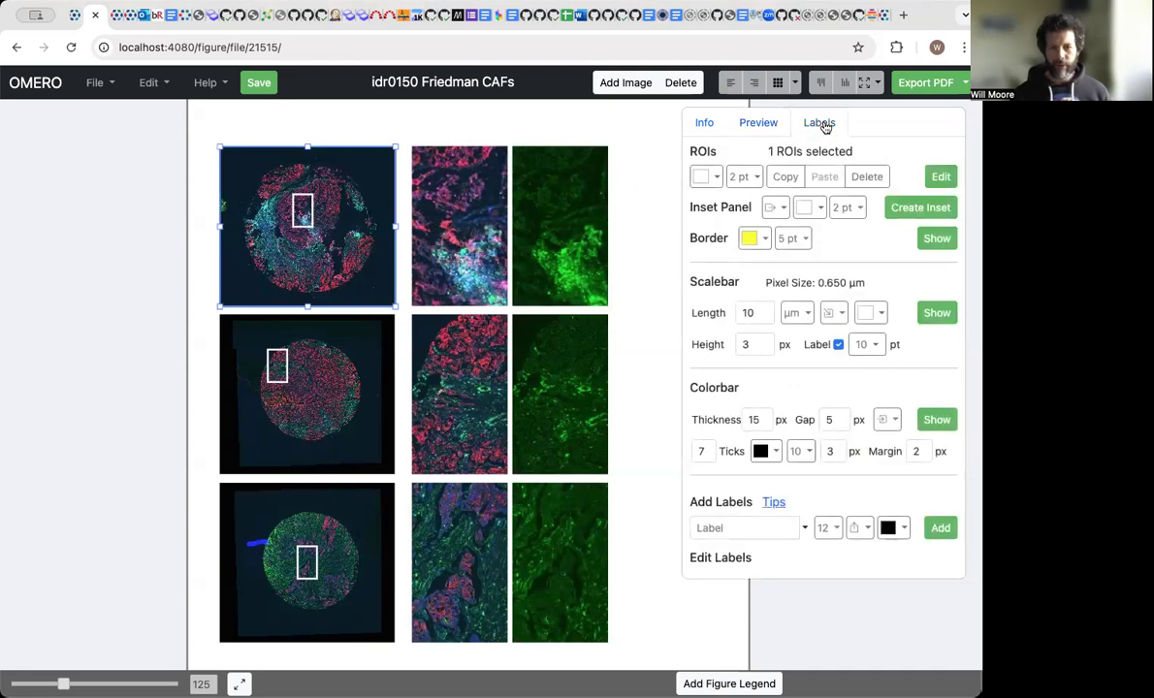
{"action": "left_click", "coordinate": [938, 177]}
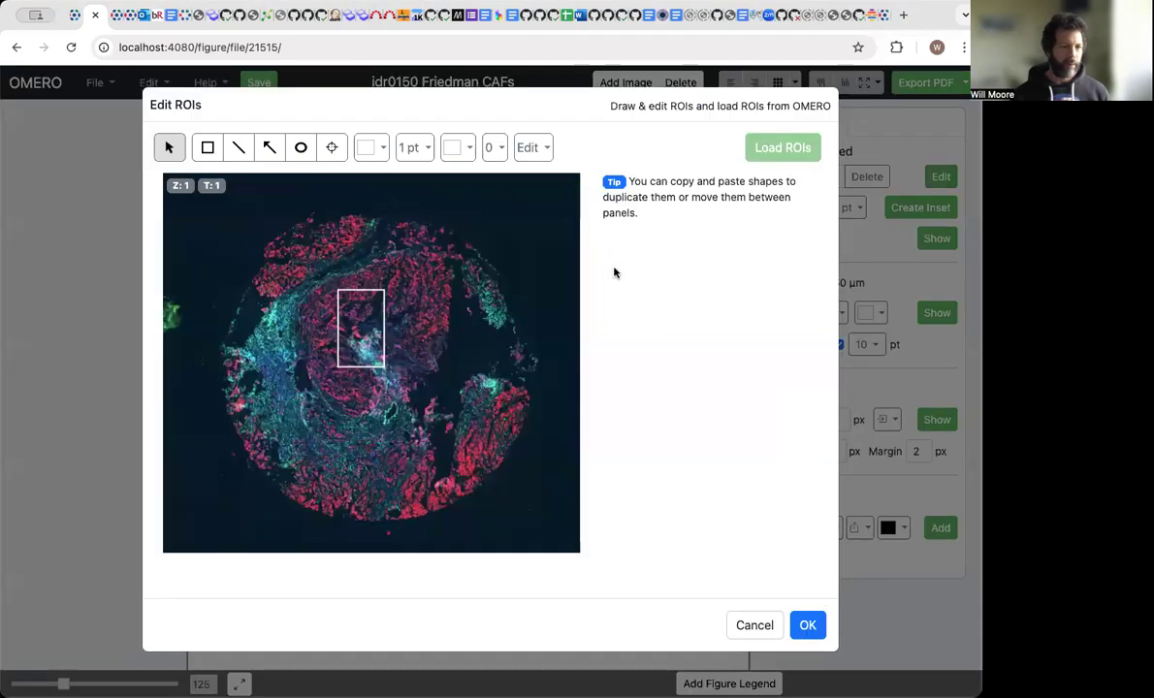
{"action": "left_click", "coordinate": [365, 340]}
{"action": "left_click_drag", "start_coordinate": [366, 341], "coordinate": [400, 417]}
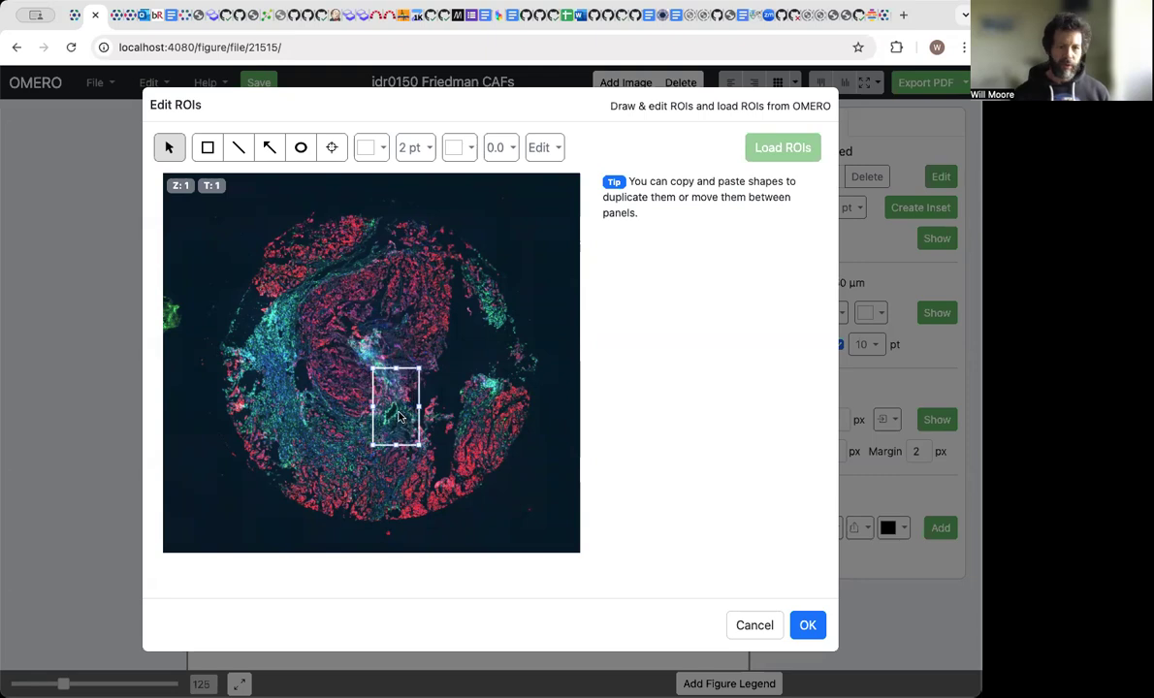
{"action": "left_click", "coordinate": [808, 625]}
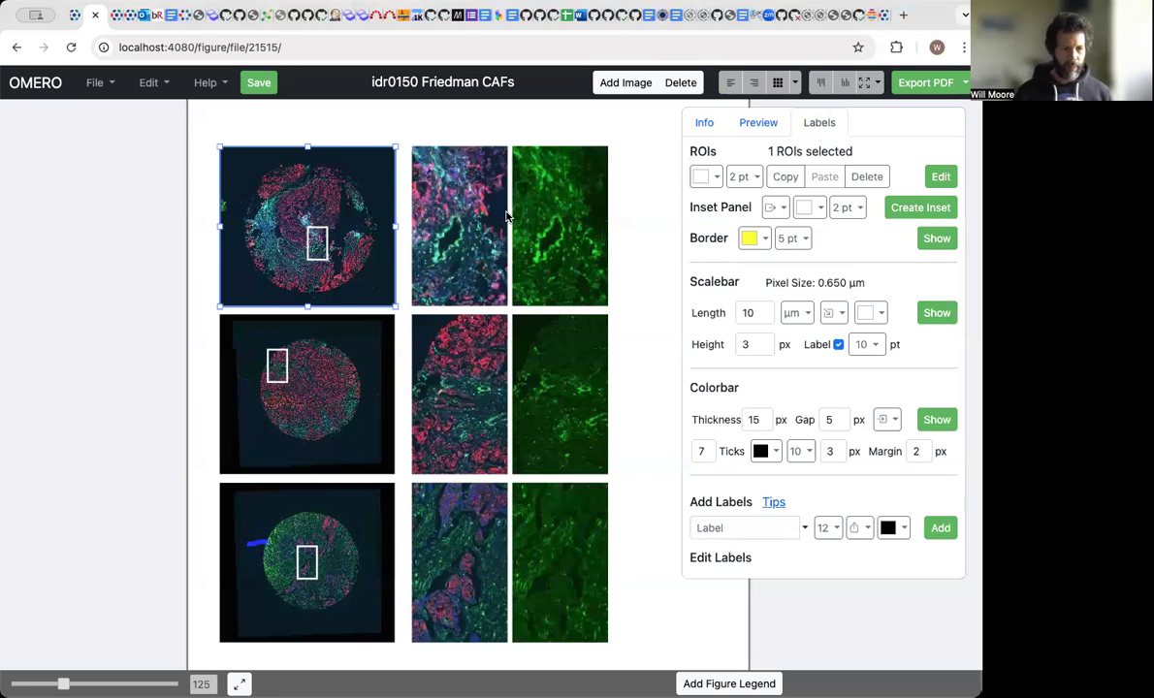
Step: Create an inset panel with a yellow 2 pt outline, placed below the bottom tissue image
{"action": "scroll", "coordinate": [454, 398], "scroll_direction": "down", "scroll_amount": 3}
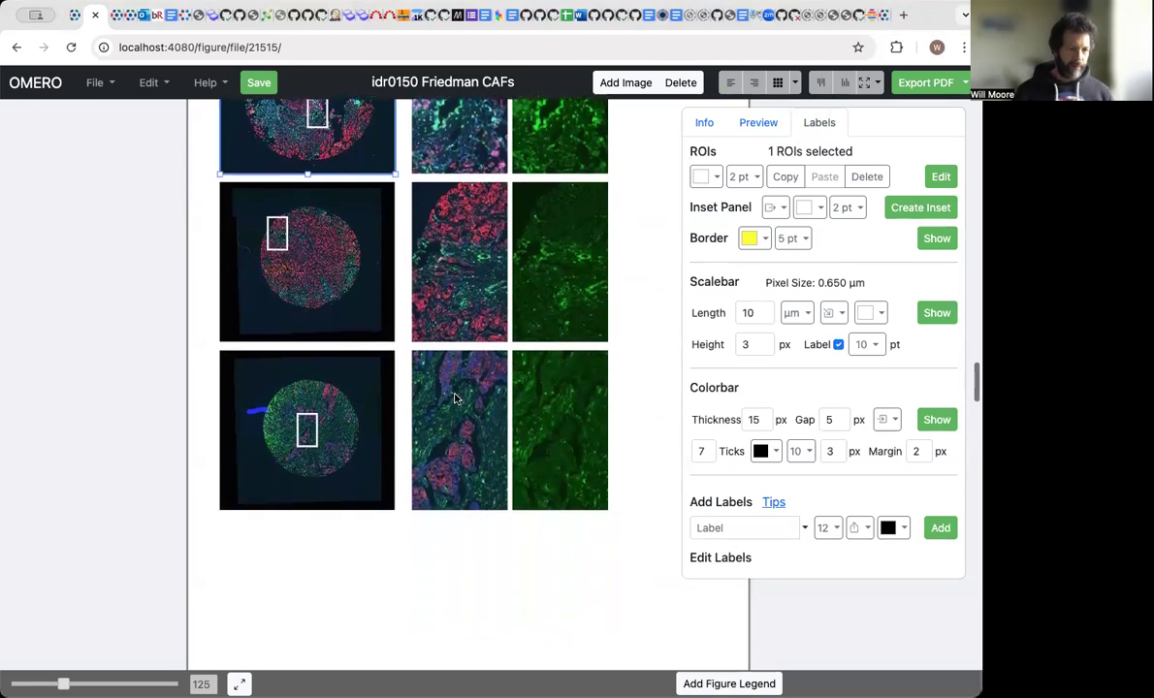
{"action": "left_click", "coordinate": [368, 417]}
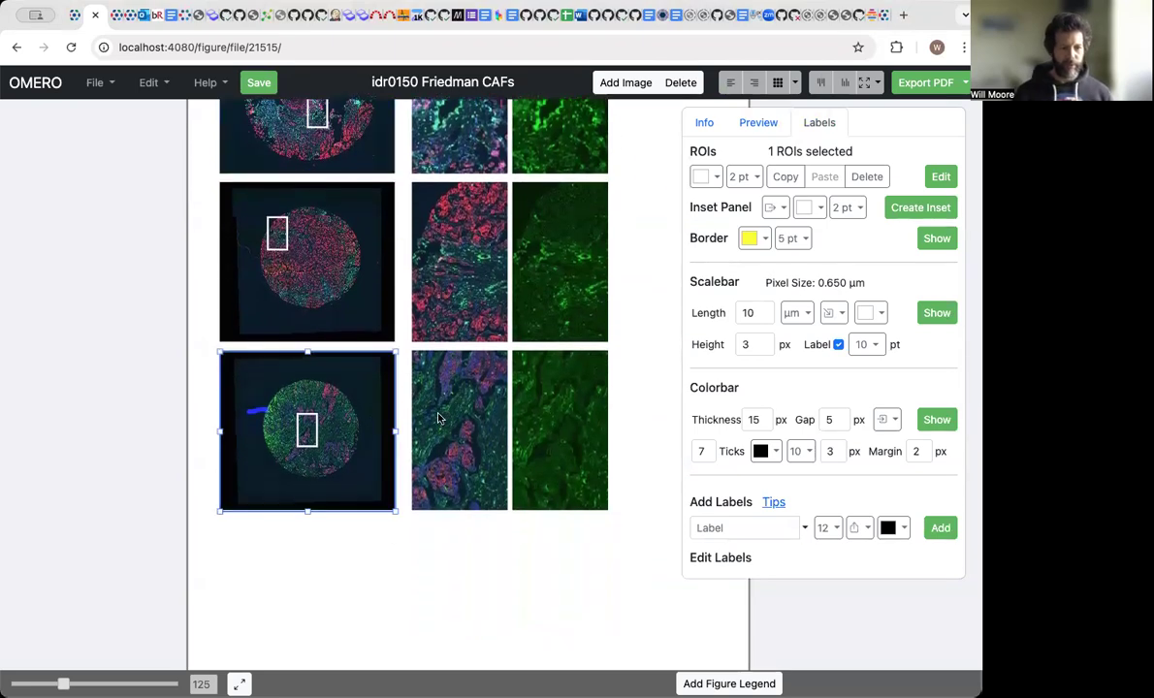
{"action": "scroll", "coordinate": [367, 458], "scroll_direction": "down", "scroll_amount": 1}
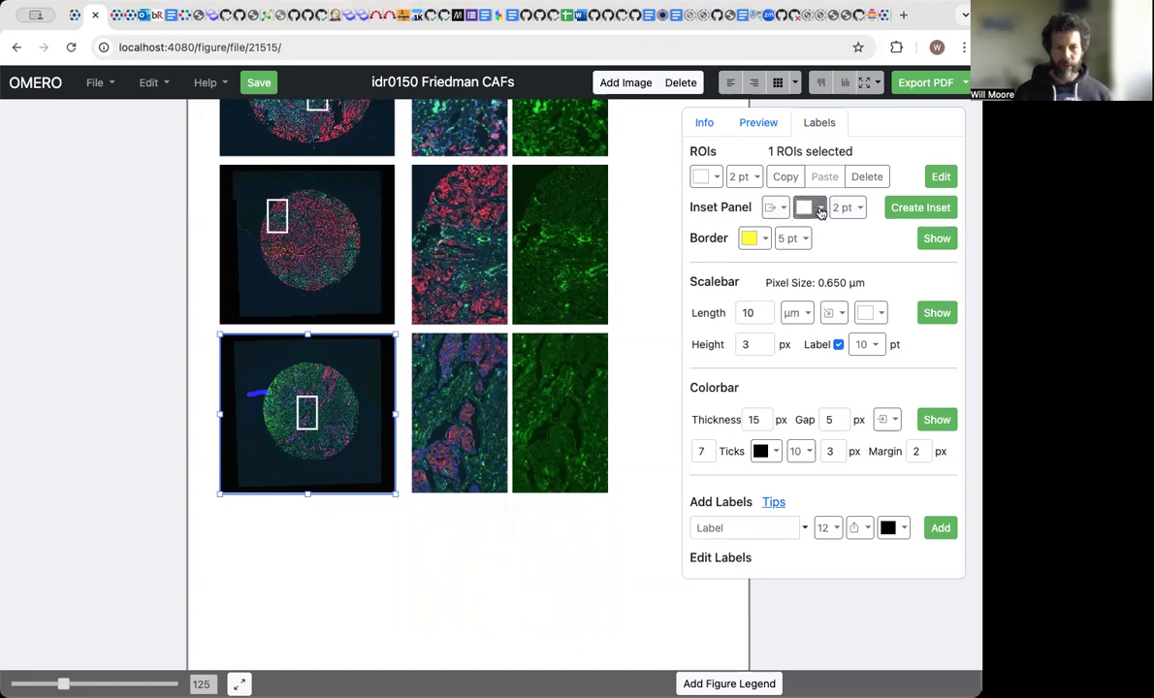
{"action": "left_click", "coordinate": [822, 212]}
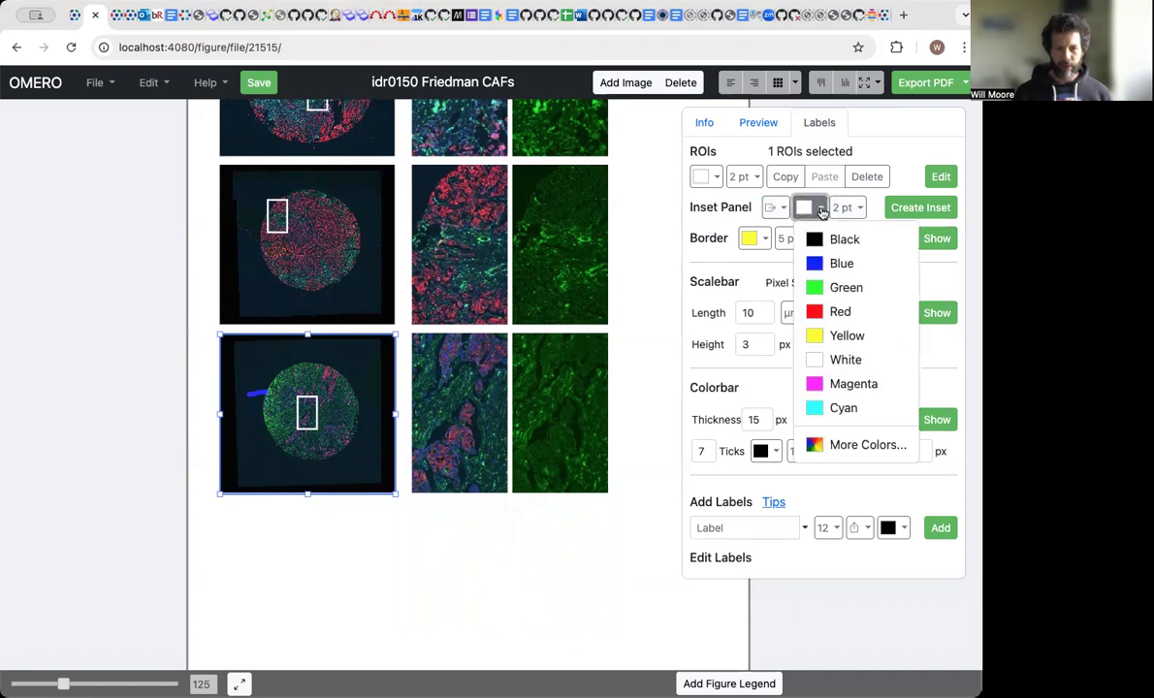
{"action": "left_click", "coordinate": [833, 336]}
{"action": "left_click", "coordinate": [774, 209]}
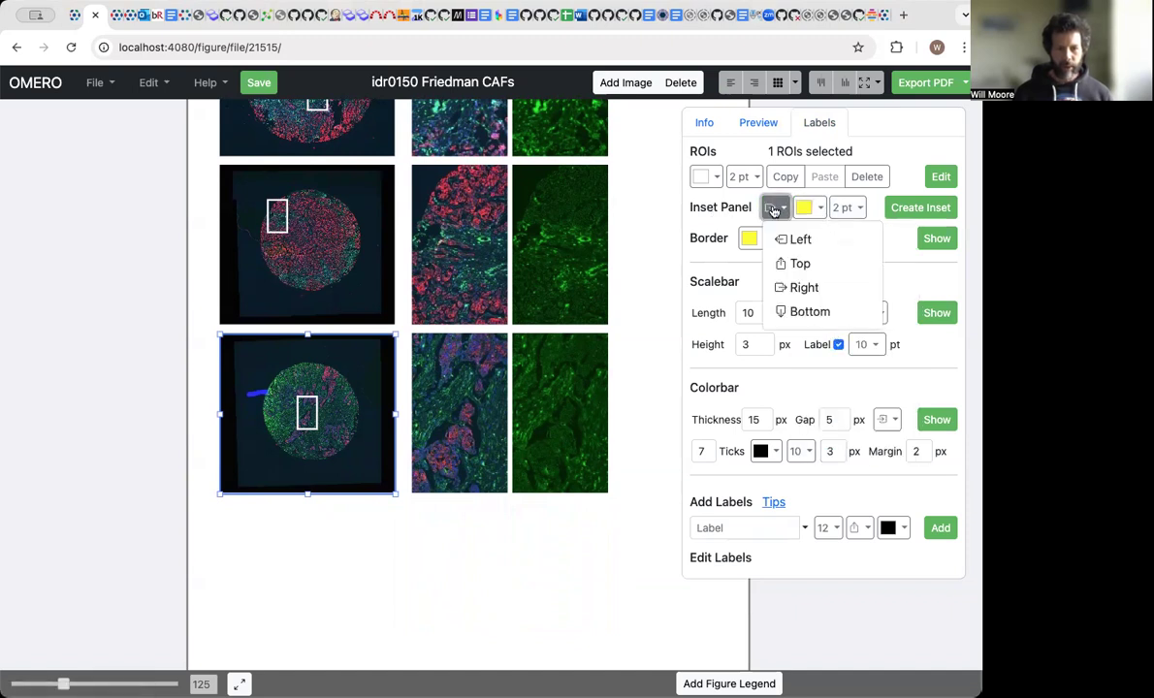
{"action": "left_click", "coordinate": [795, 312]}
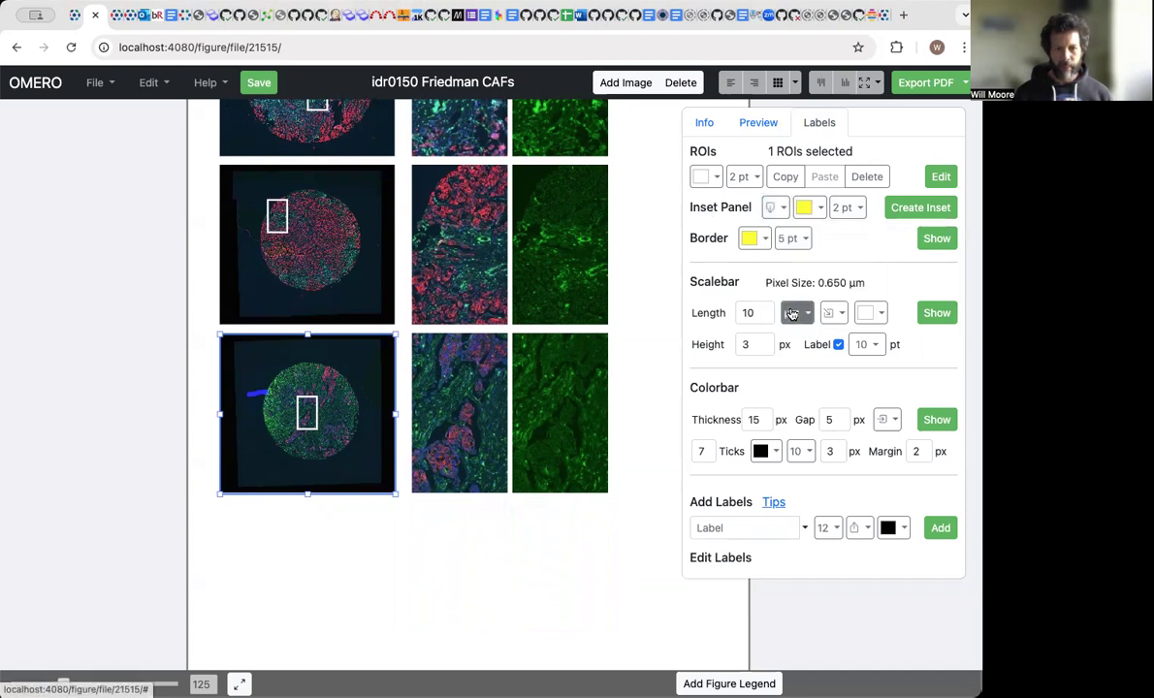
{"action": "left_click", "coordinate": [911, 209]}
Step: Pan the inset below the bottom tissue image upward in the tissue and set its zoom to 399%
{"action": "scroll", "coordinate": [360, 578], "scroll_direction": "down", "scroll_amount": 1}
{"action": "left_click", "coordinate": [328, 508]}
{"action": "left_click", "coordinate": [762, 126]}
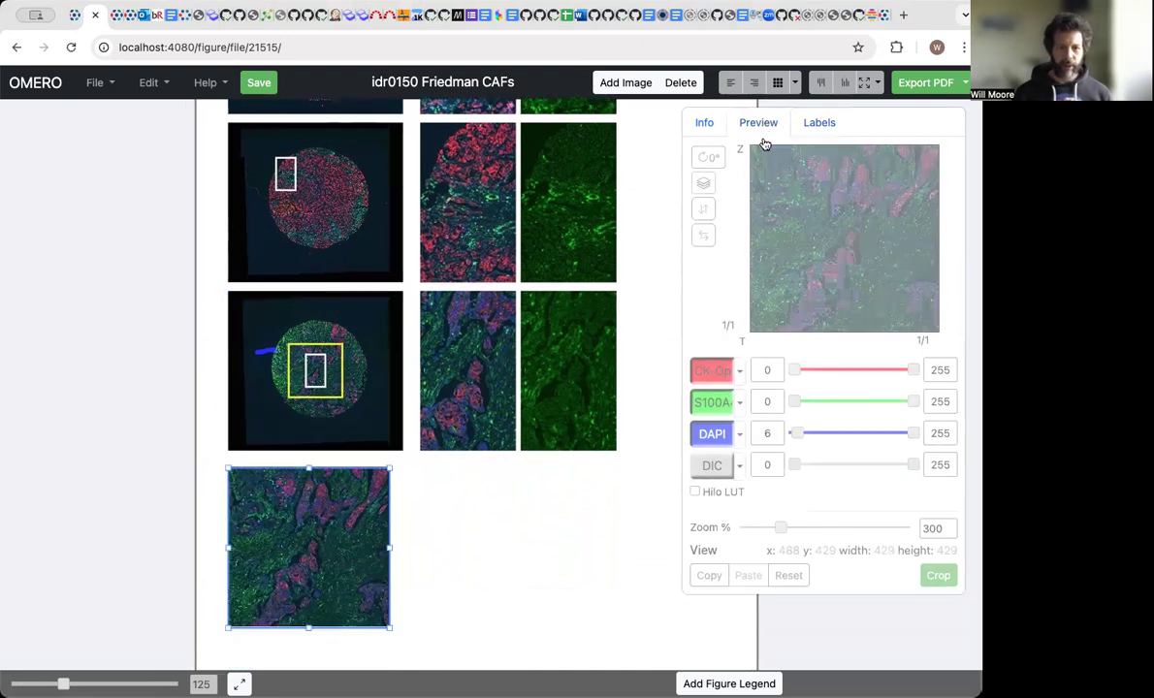
{"action": "left_click_drag", "start_coordinate": [806, 239], "coordinate": [840, 253]}
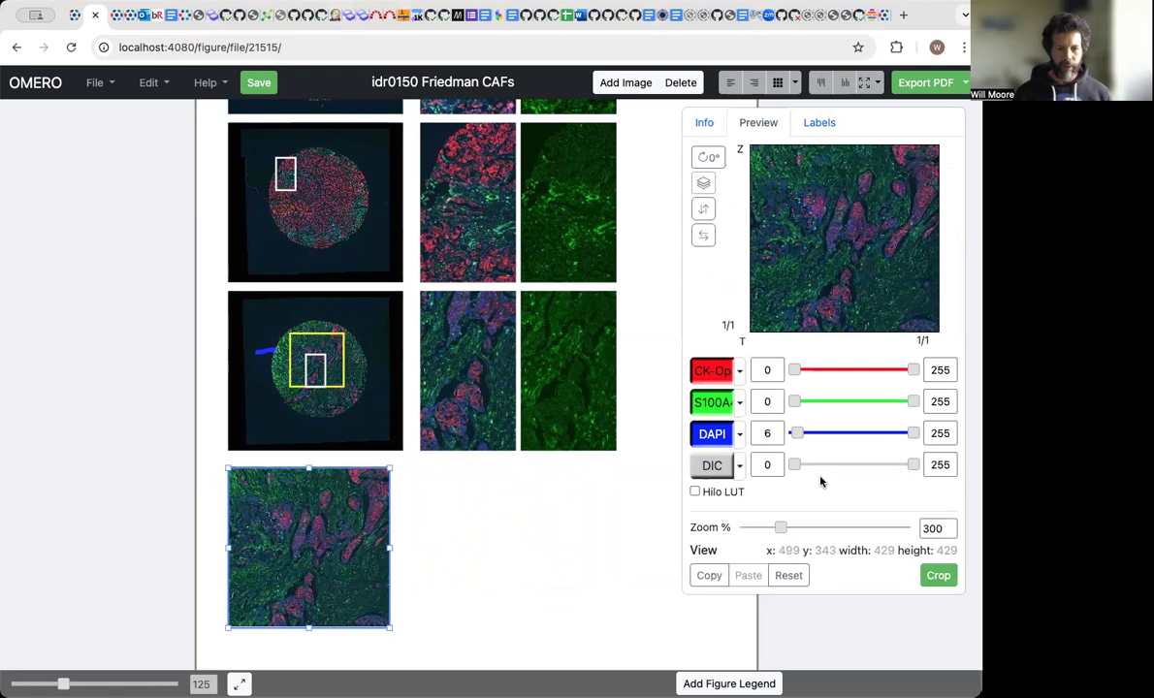
{"action": "left_click_drag", "start_coordinate": [783, 529], "coordinate": [801, 531]}
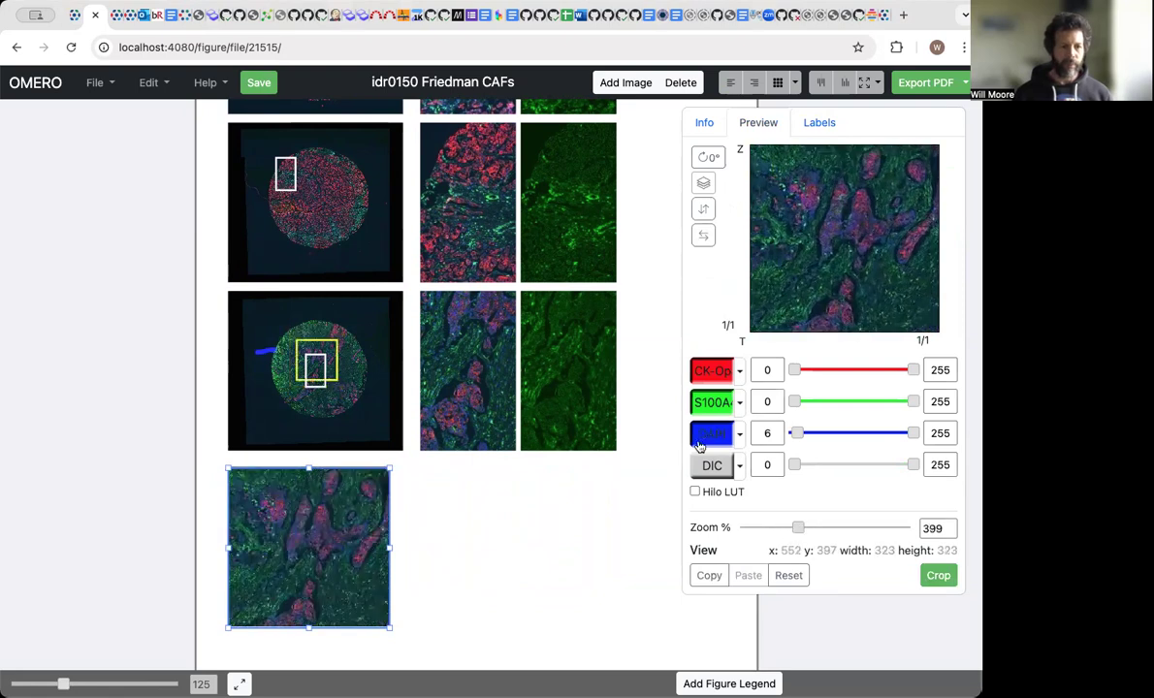
Step: Create a white-outlined inset to the right of the top row's green inset and stretch it downward to nearly the row's height
{"action": "scroll", "coordinate": [559, 483], "scroll_direction": "up", "scroll_amount": 4}
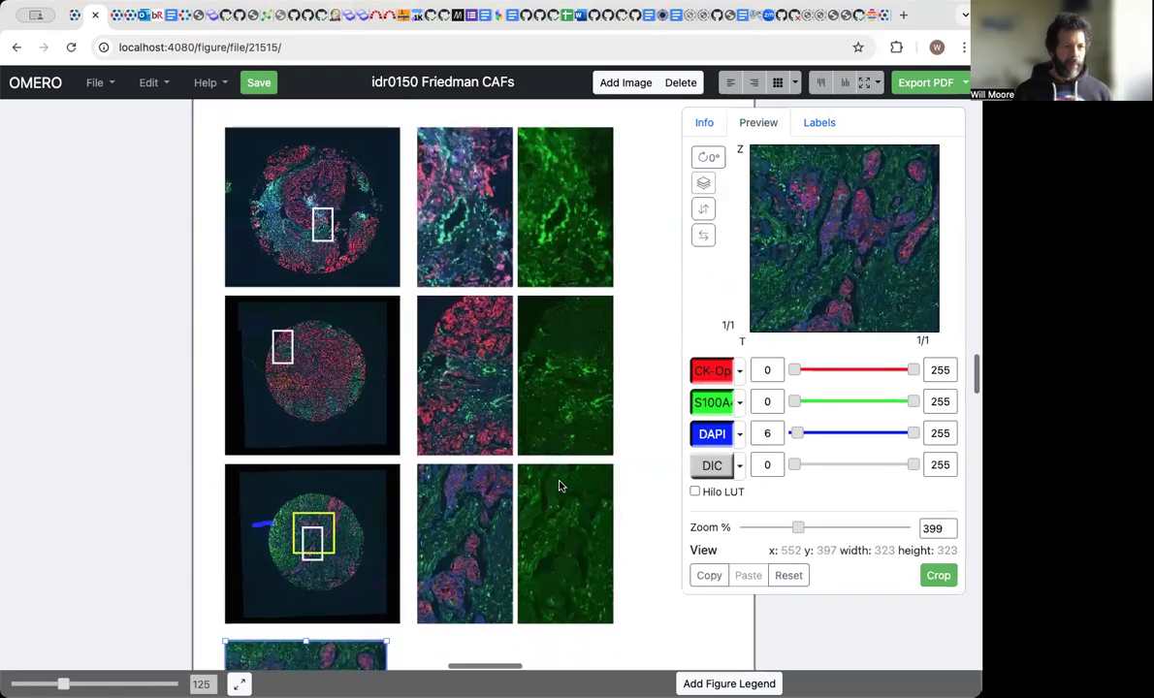
{"action": "scroll", "coordinate": [558, 485], "scroll_direction": "right", "scroll_amount": 2}
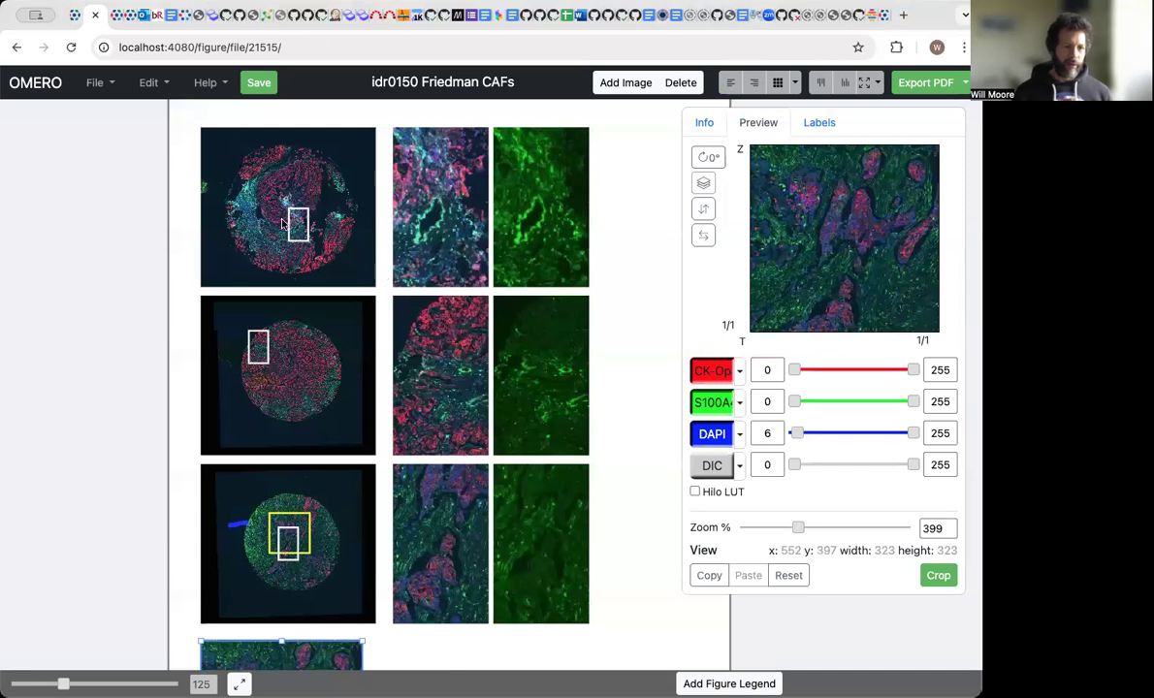
{"action": "scroll", "coordinate": [539, 246], "scroll_direction": "right", "scroll_amount": 2}
{"action": "scroll", "coordinate": [539, 245], "scroll_direction": "up", "scroll_amount": 1}
{"action": "left_click", "coordinate": [474, 231]}
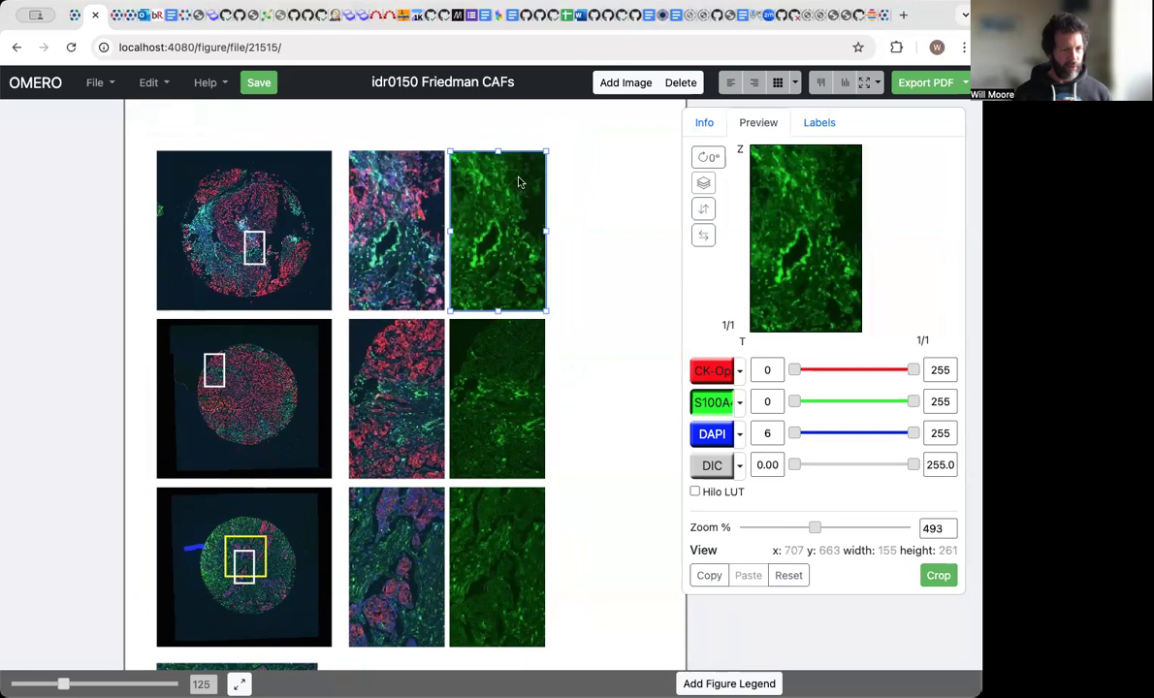
{"action": "scroll", "coordinate": [513, 218], "scroll_direction": "up", "scroll_amount": 1}
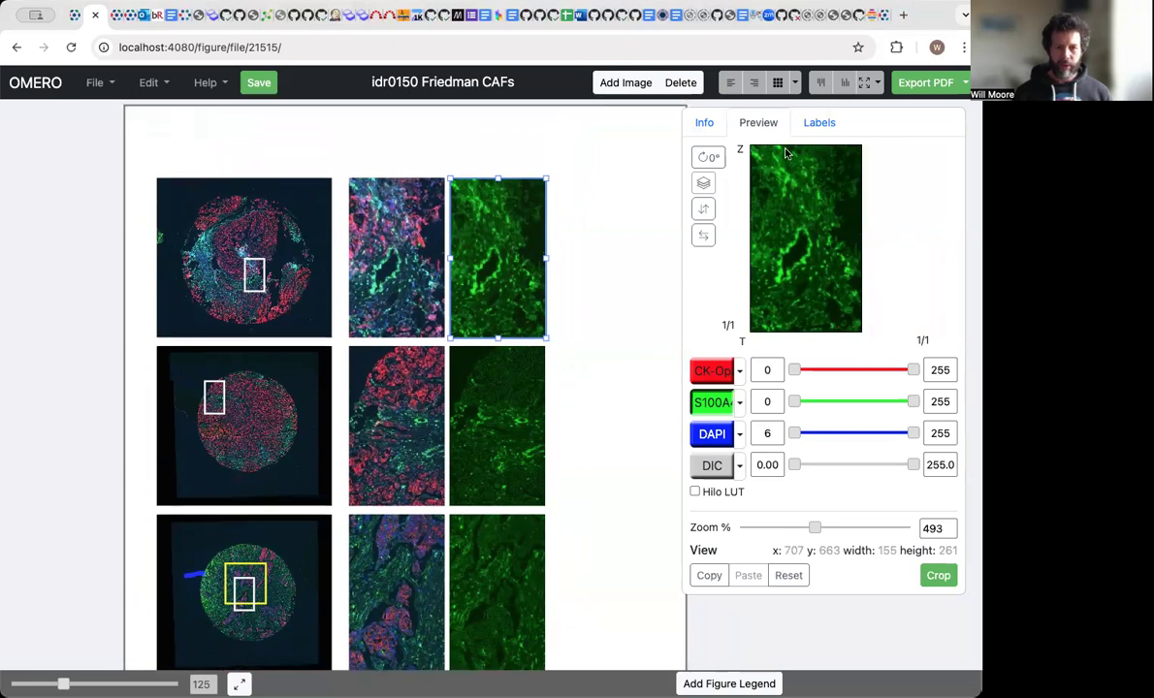
{"action": "left_click", "coordinate": [820, 123]}
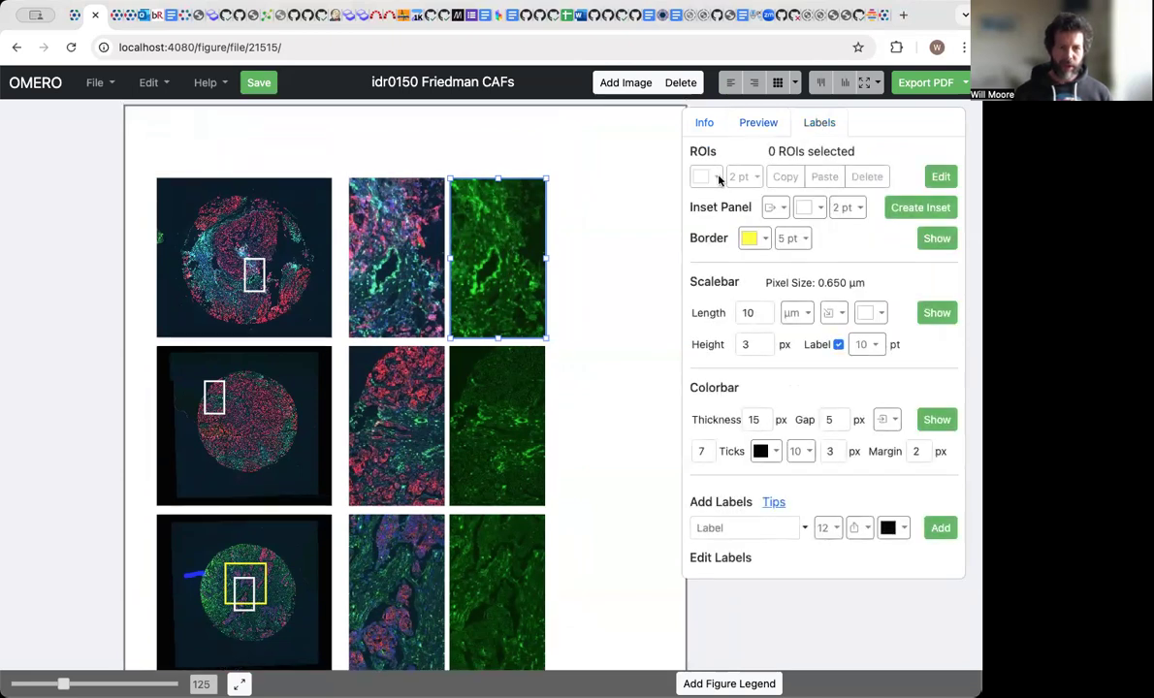
{"action": "left_click", "coordinate": [901, 209]}
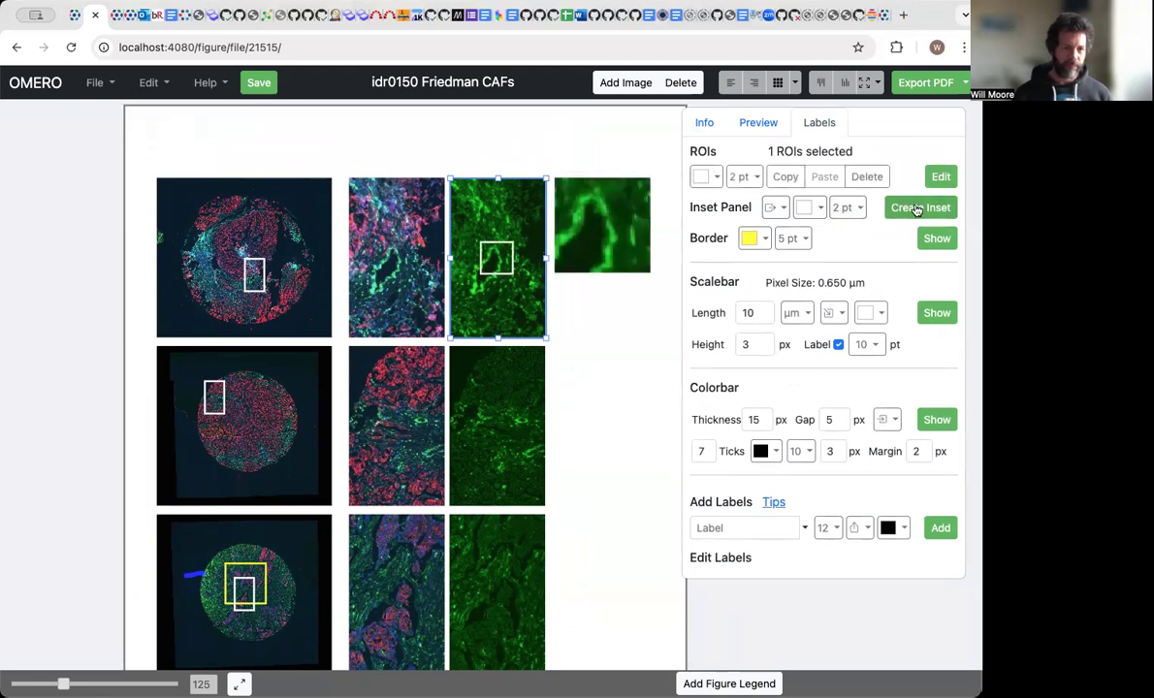
{"action": "left_click", "coordinate": [592, 245]}
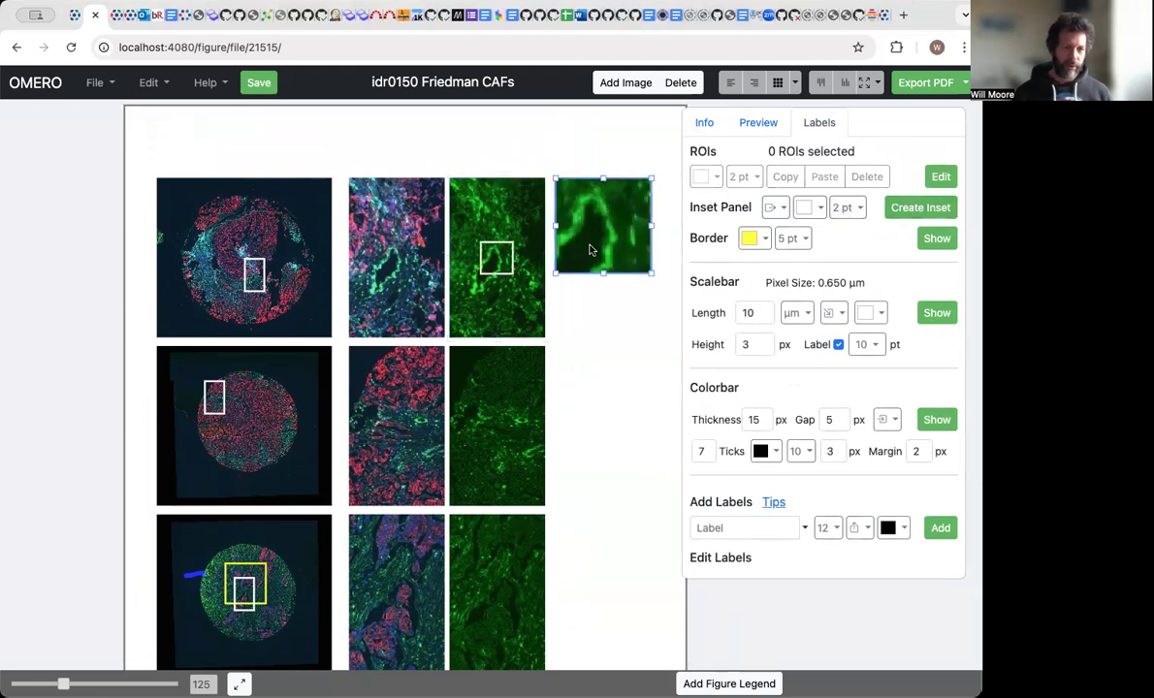
{"action": "left_click_drag", "start_coordinate": [603, 274], "coordinate": [600, 334]}
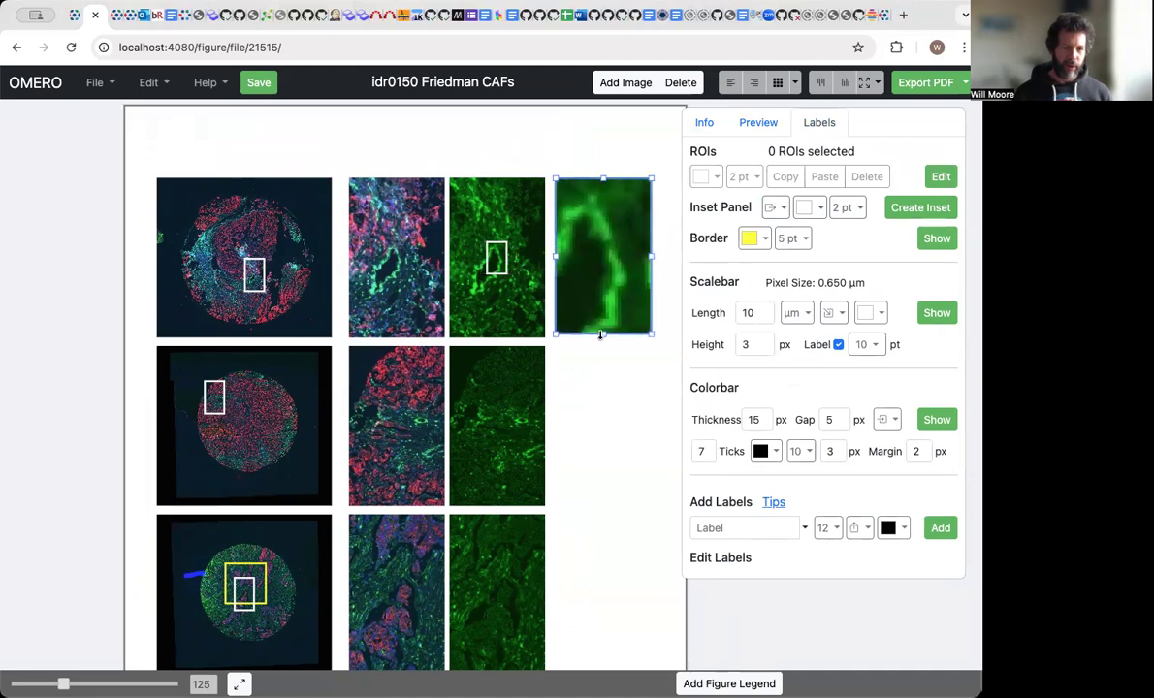
Step: Pan the top row's rightmost inset to about x 737, y 778 and rotate it to 122°
{"action": "left_click", "coordinate": [756, 120]}
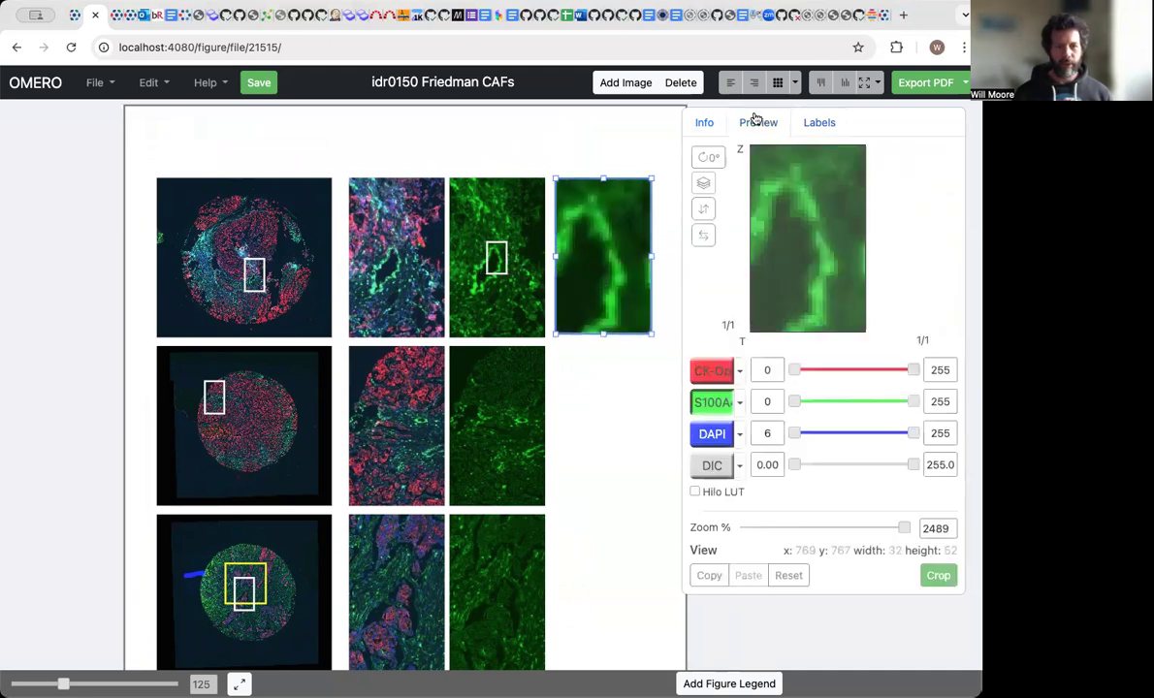
{"action": "left_click_drag", "start_coordinate": [814, 188], "coordinate": [814, 237]}
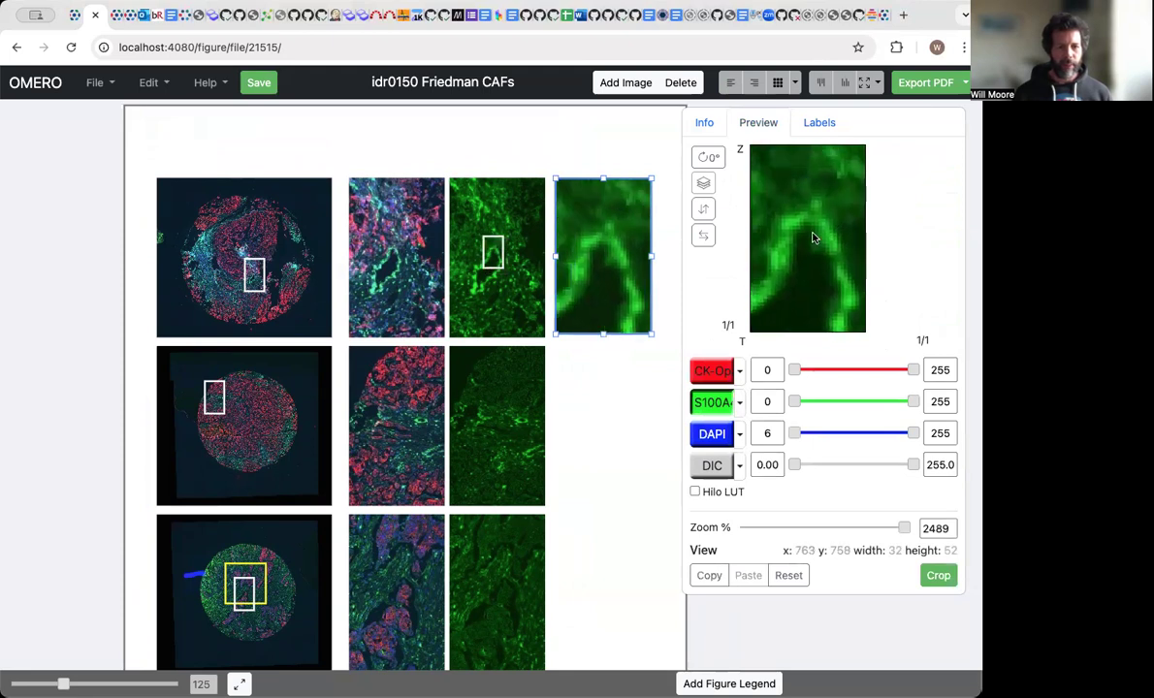
{"action": "left_click_drag", "start_coordinate": [811, 176], "coordinate": [803, 207]}
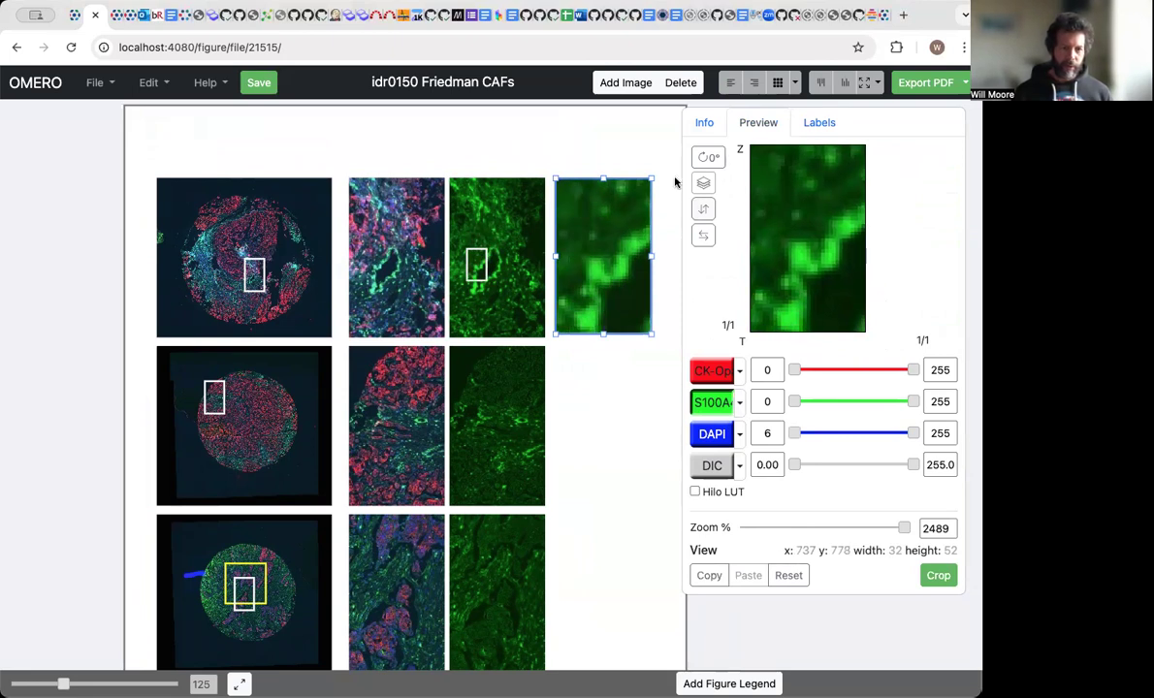
{"action": "left_click", "coordinate": [716, 159]}
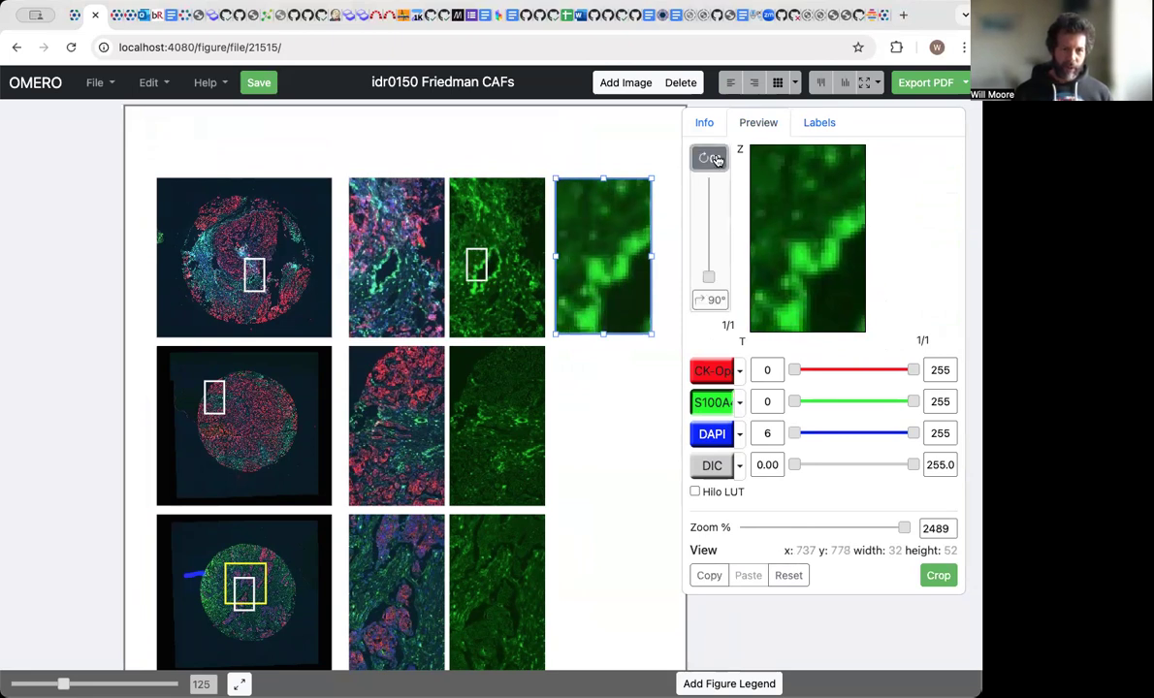
{"action": "left_click_drag", "start_coordinate": [709, 276], "coordinate": [708, 246]}
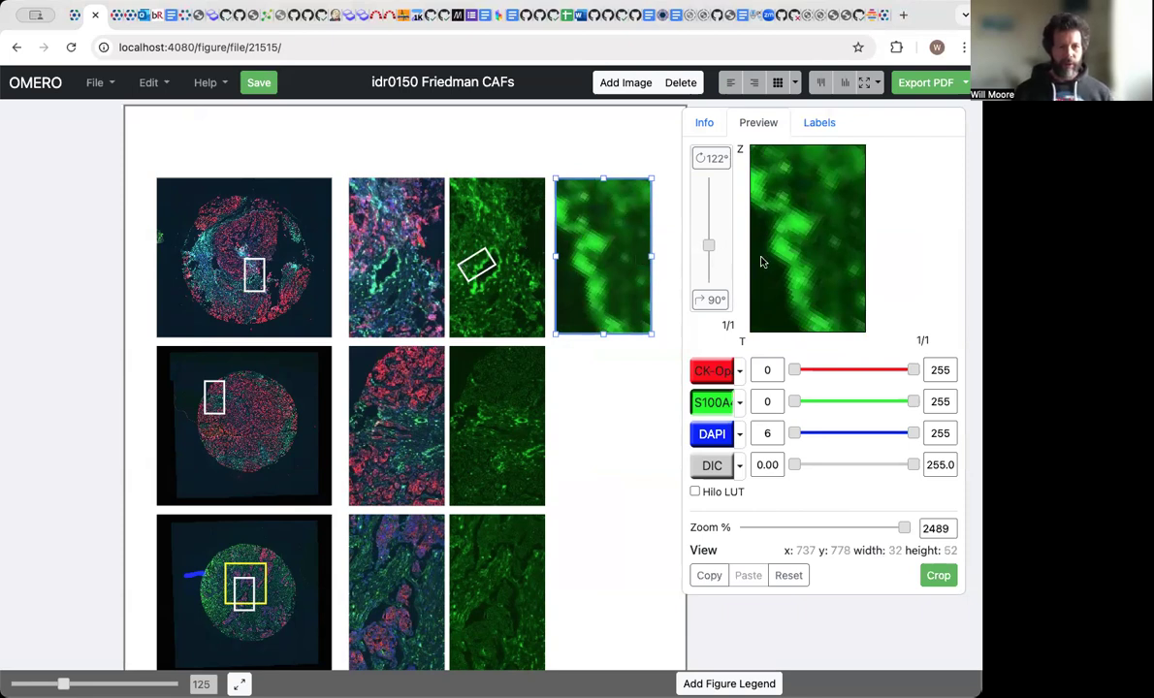
Step: Pan the top row's full-height green inset slightly, and pan the rightmost inset to about x 740, y 780
{"action": "left_click", "coordinate": [495, 243]}
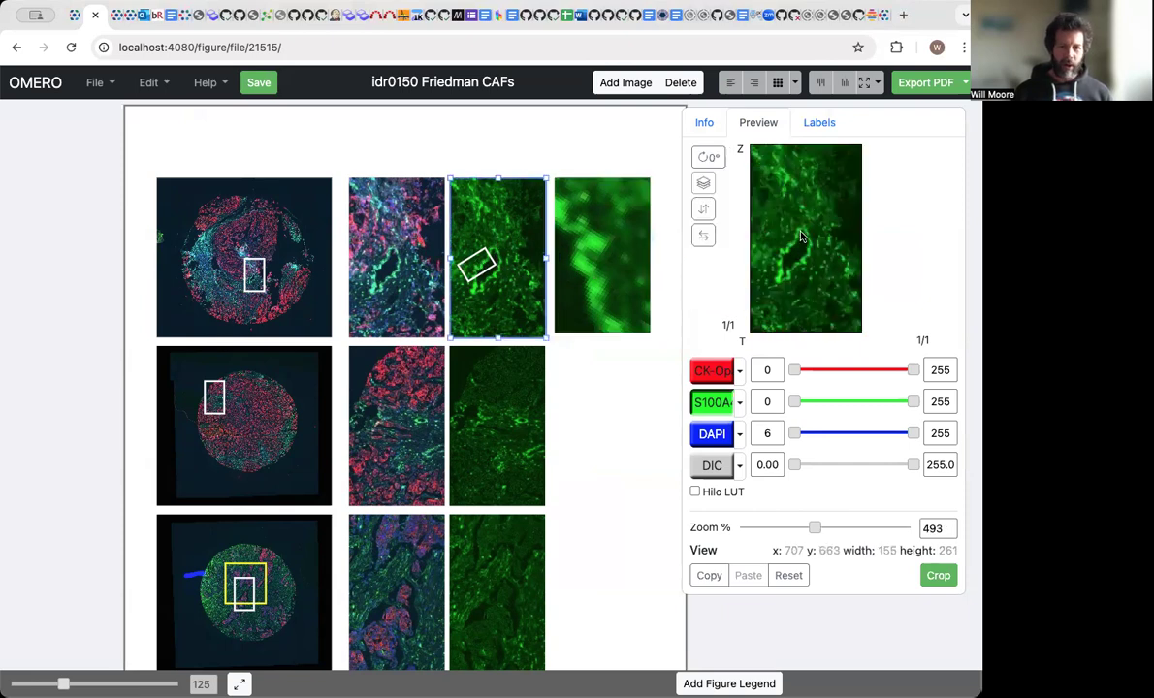
{"action": "left_click_drag", "start_coordinate": [801, 236], "coordinate": [796, 243]}
{"action": "left_click", "coordinate": [621, 245]}
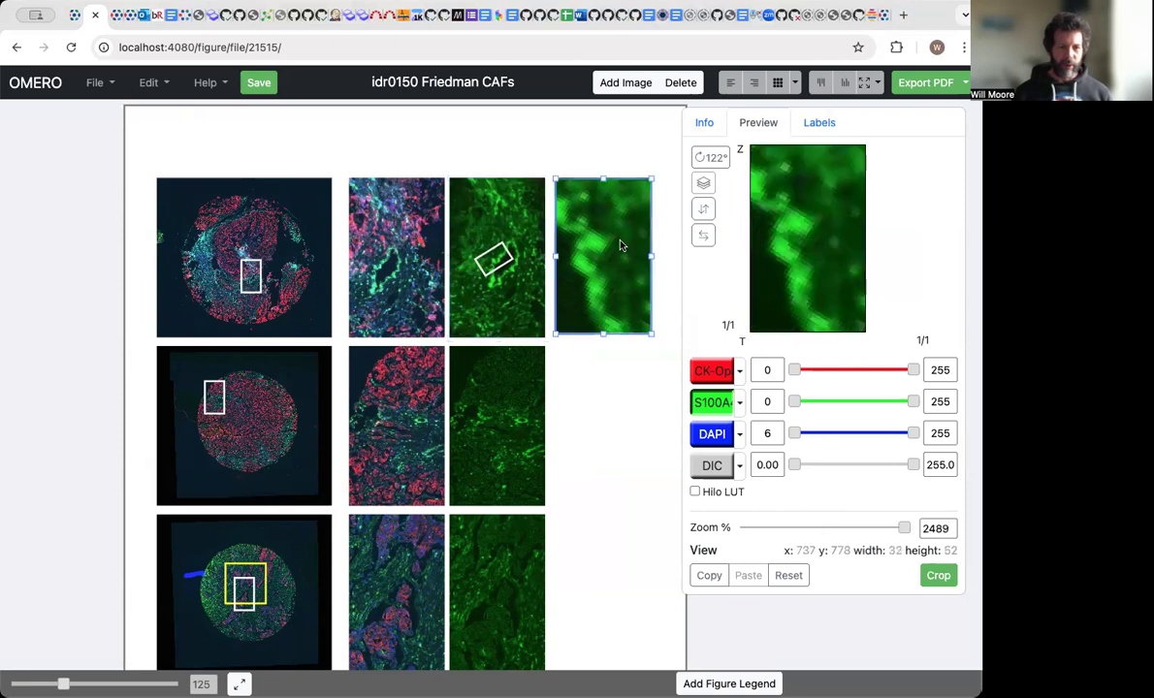
{"action": "left_click_drag", "start_coordinate": [793, 251], "coordinate": [787, 255]}
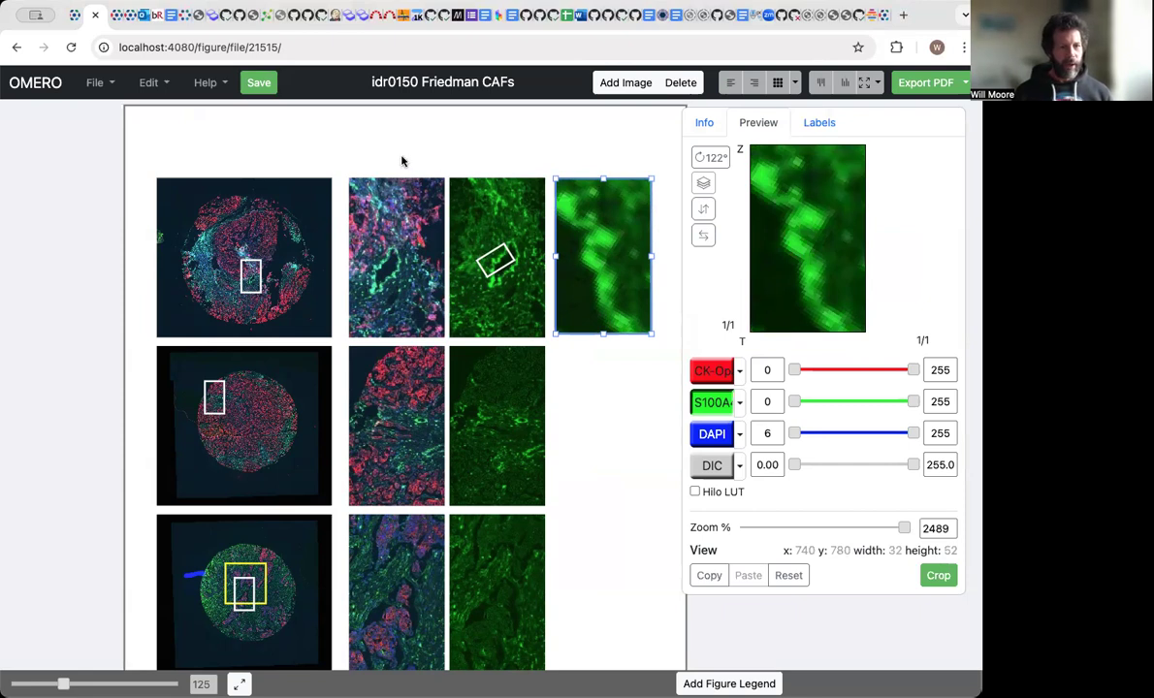
Step: Pan the three top-row insets together, rotate them all to 169°, and pan them again to bring the bright green outline into view
{"action": "left_click_drag", "start_coordinate": [409, 161], "coordinate": [610, 266]}
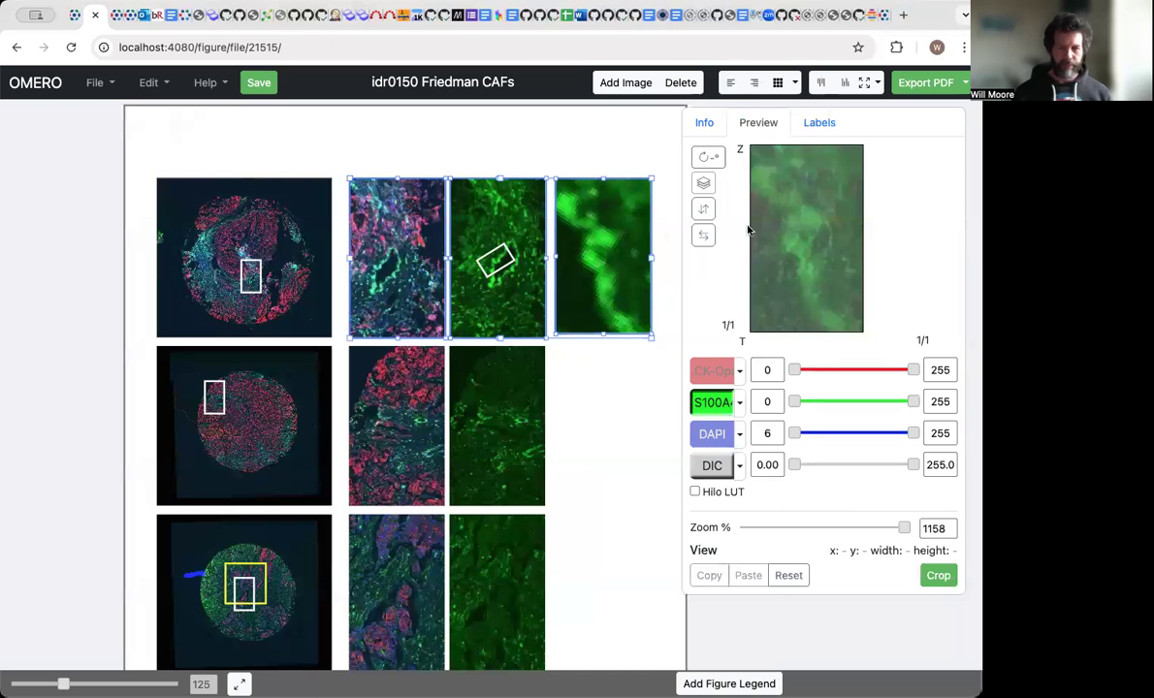
{"action": "mouse_move", "coordinate": [786, 237]}
{"action": "left_mouse_down"}
{"action": "mouse_move", "coordinate": [785, 208]}
{"action": "mouse_move", "coordinate": [802, 221]}
{"action": "mouse_move", "coordinate": [775, 248]}
{"action": "left_mouse_up"}
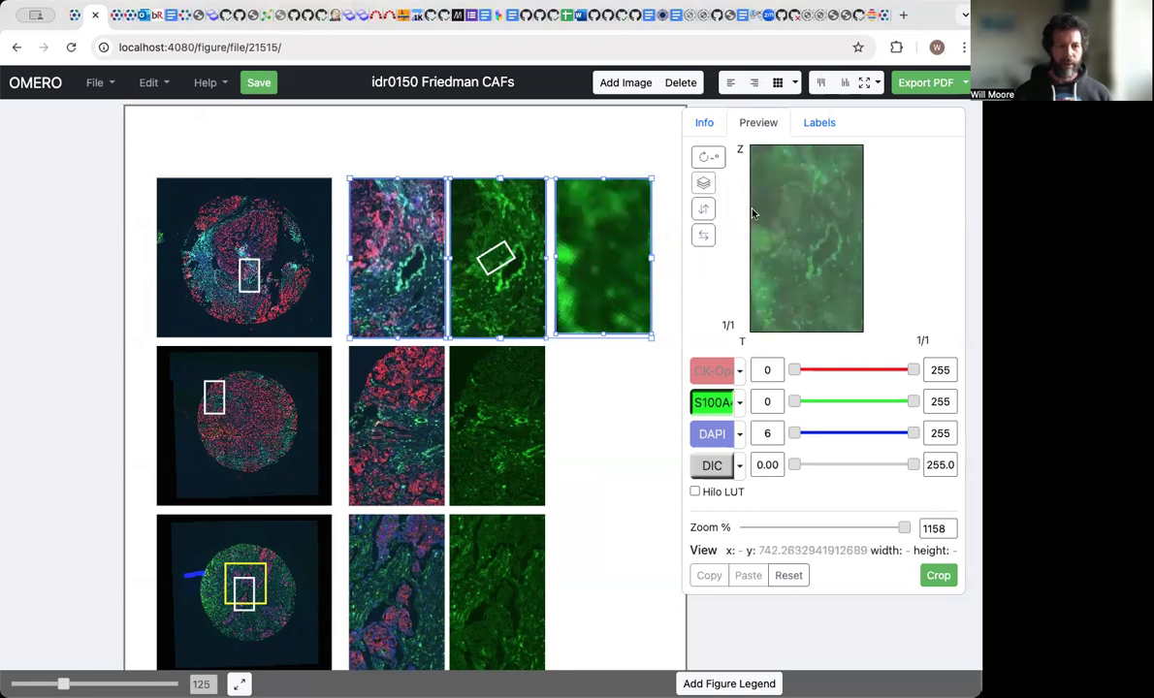
{"action": "left_click", "coordinate": [707, 159]}
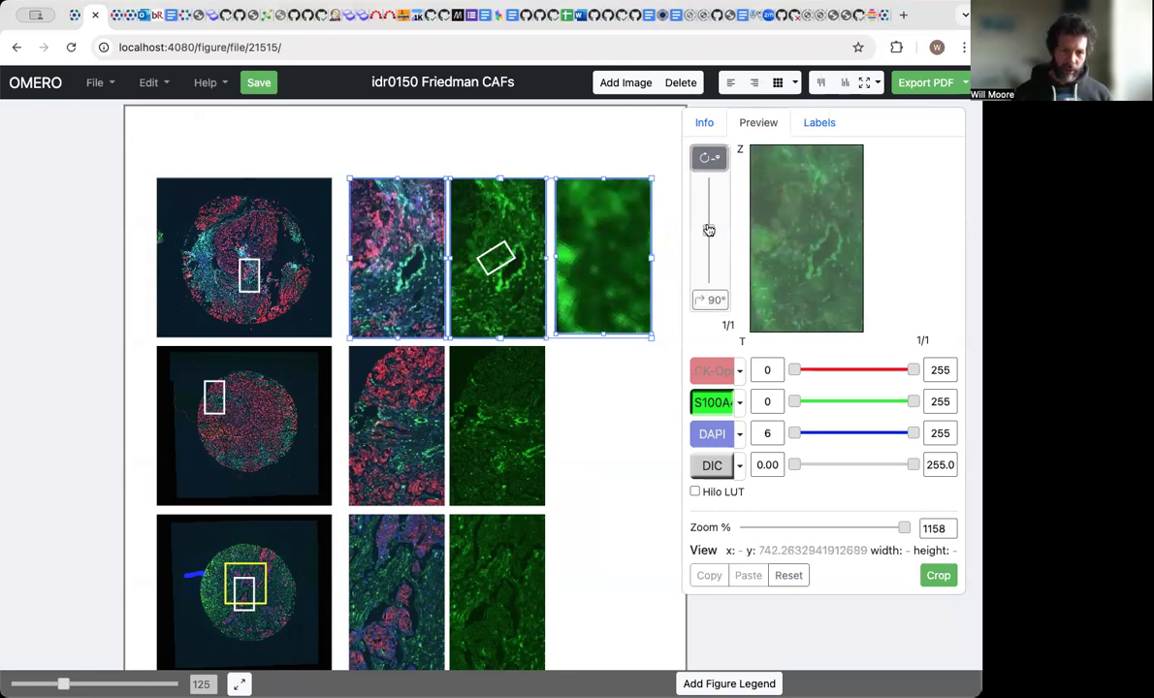
{"action": "left_click_drag", "start_coordinate": [709, 228], "coordinate": [708, 238]}
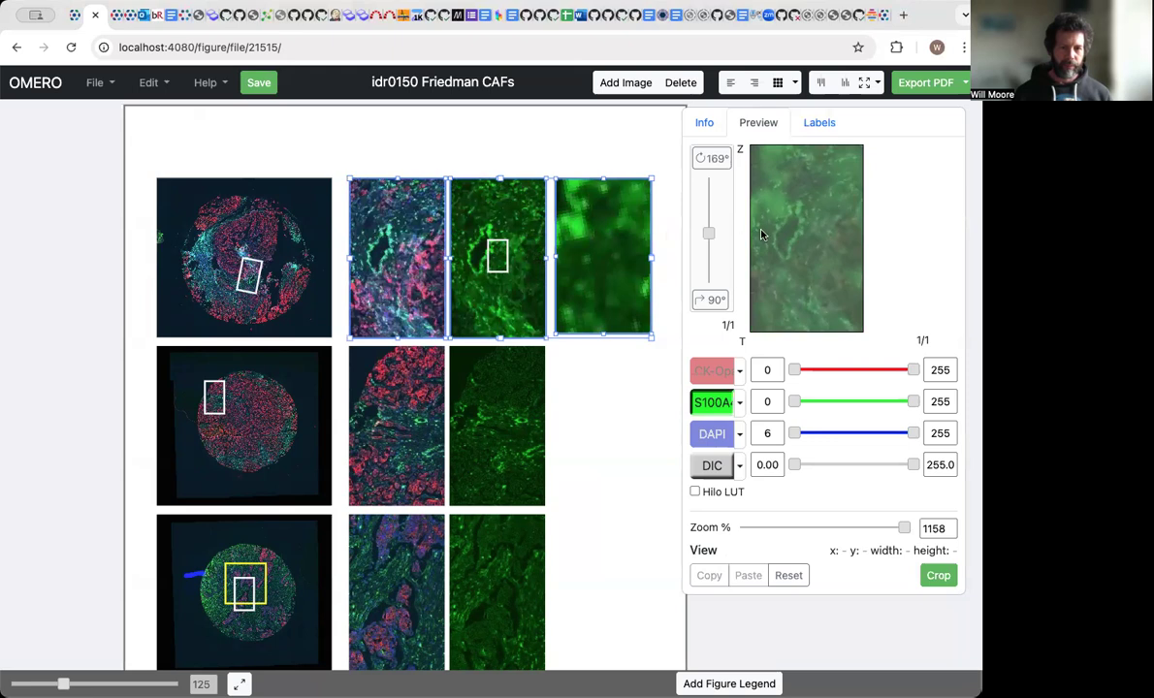
{"action": "mouse_move", "coordinate": [778, 232]}
{"action": "left_mouse_down"}
{"action": "mouse_move", "coordinate": [799, 236]}
{"action": "mouse_move", "coordinate": [796, 224]}
{"action": "left_mouse_up"}
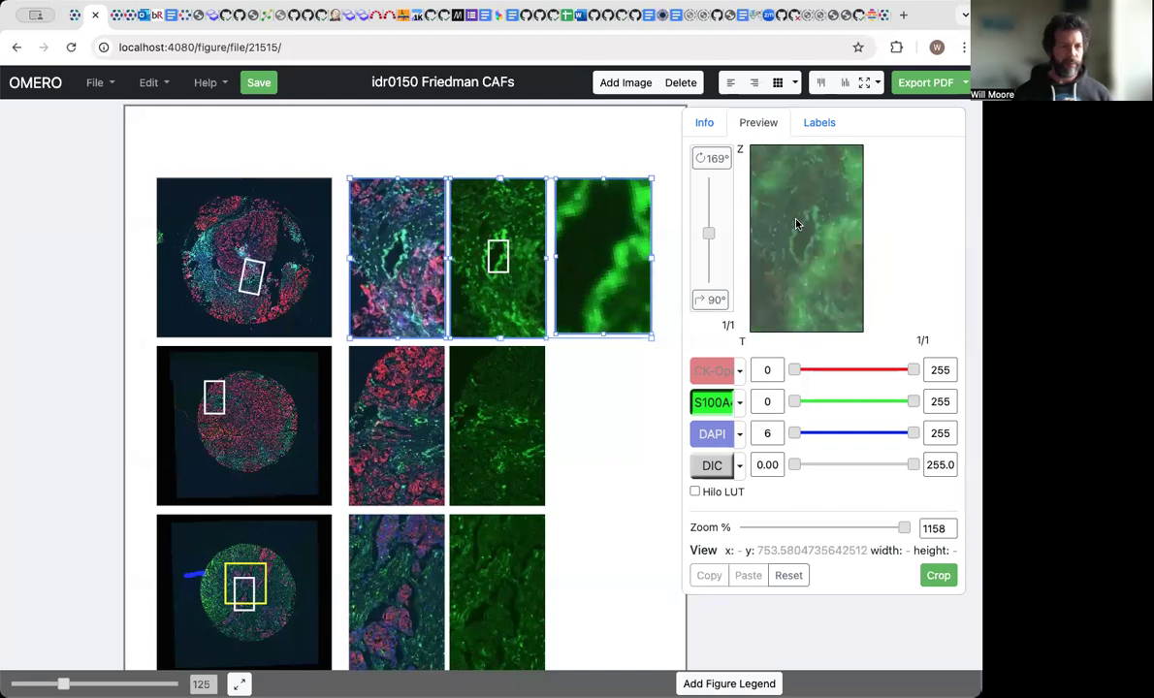
{"action": "left_click", "coordinate": [607, 150]}
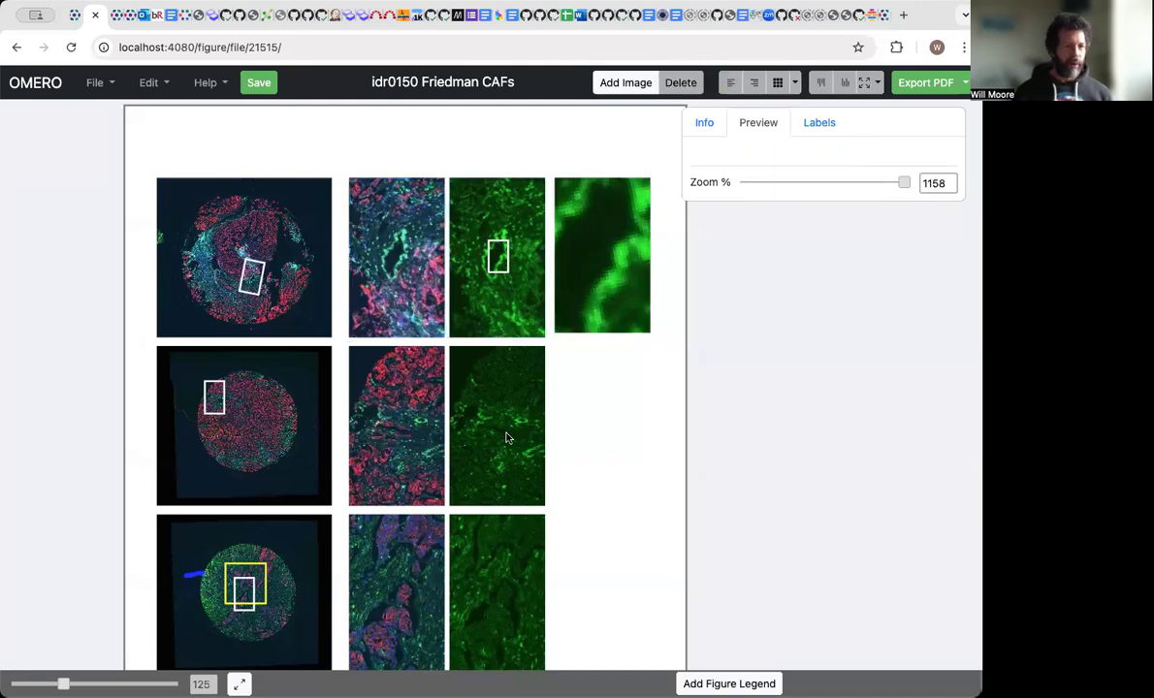
Step: Show a yellow 5 pt border around the three full-colour inset panels in the column beside the overview images
{"action": "scroll", "coordinate": [506, 438], "scroll_direction": "down", "scroll_amount": 2}
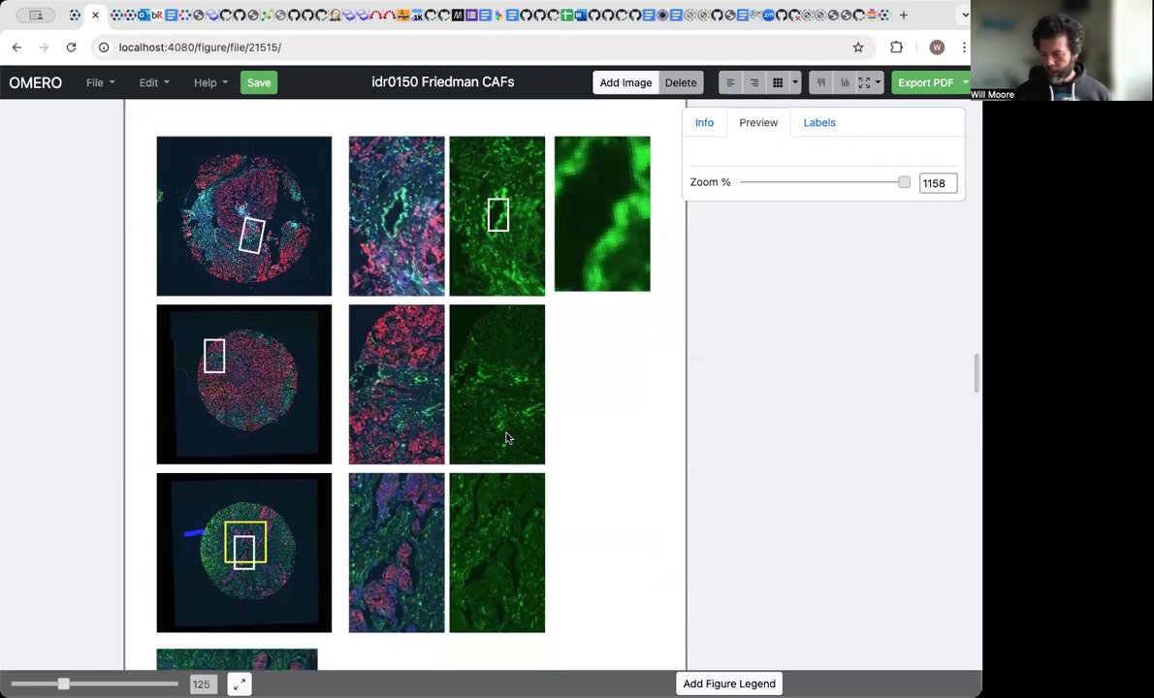
{"action": "scroll", "coordinate": [506, 438], "scroll_direction": "up", "scroll_amount": 2}
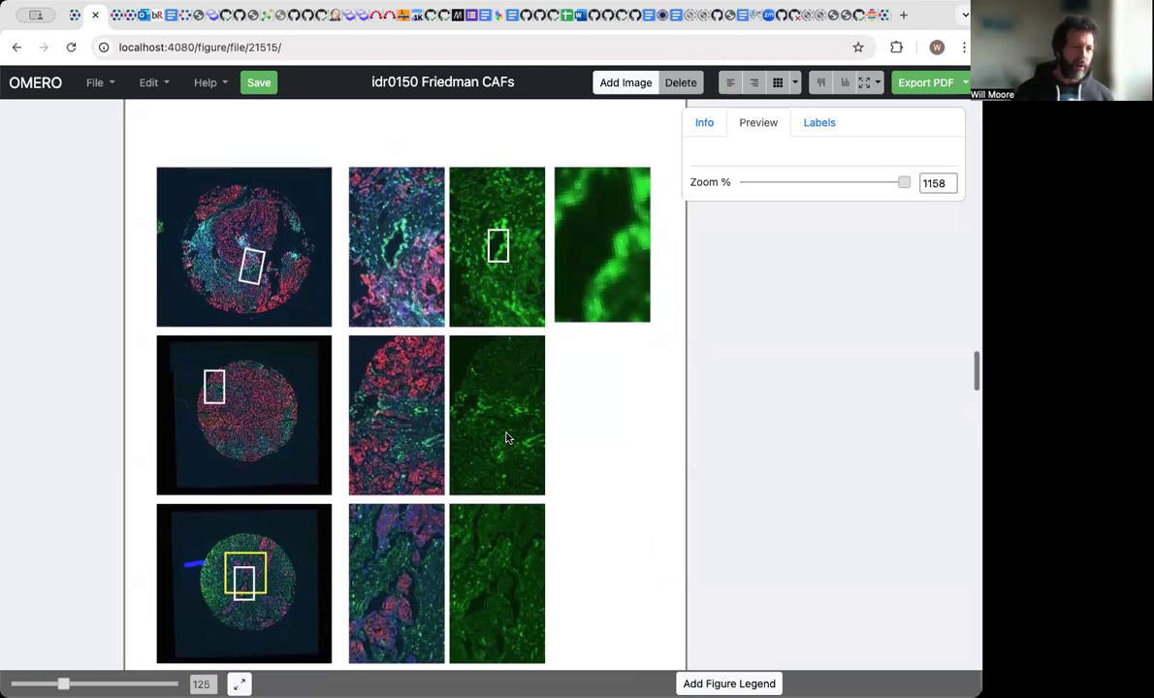
{"action": "scroll", "coordinate": [313, 295], "scroll_direction": "left", "scroll_amount": 3}
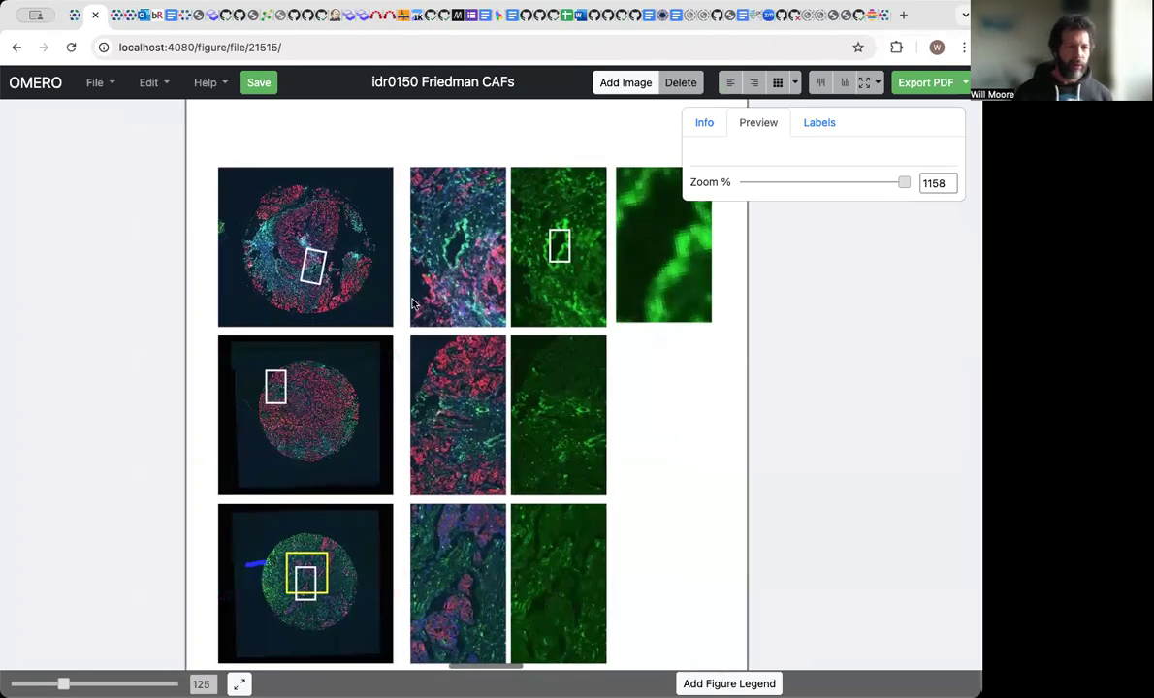
{"action": "scroll", "coordinate": [411, 303], "scroll_direction": "up", "scroll_amount": 1}
{"action": "left_click", "coordinate": [452, 244]}
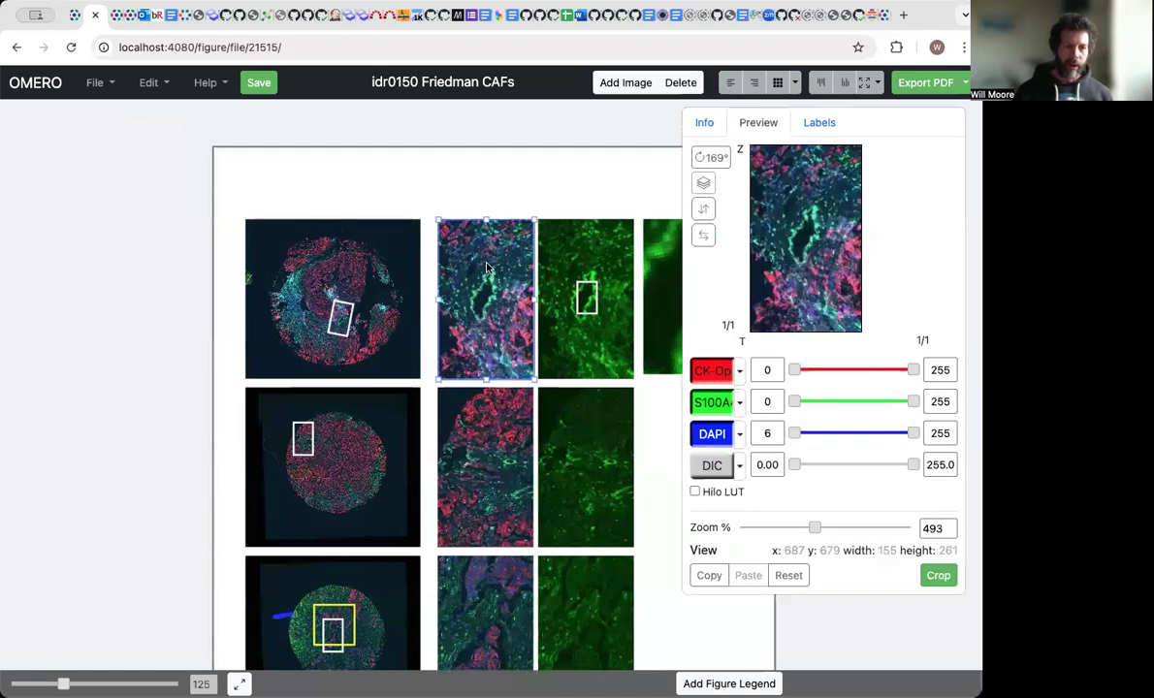
{"action": "left_click", "coordinate": [817, 123]}
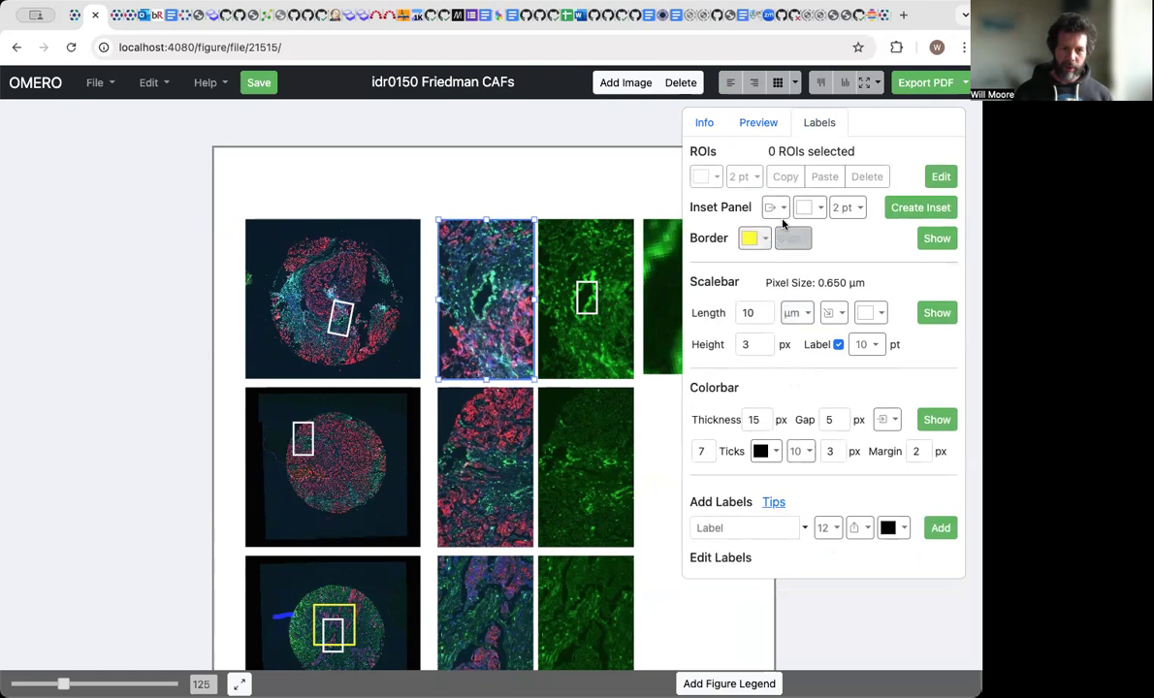
{"action": "left_click_drag", "start_coordinate": [496, 185], "coordinate": [446, 572]}
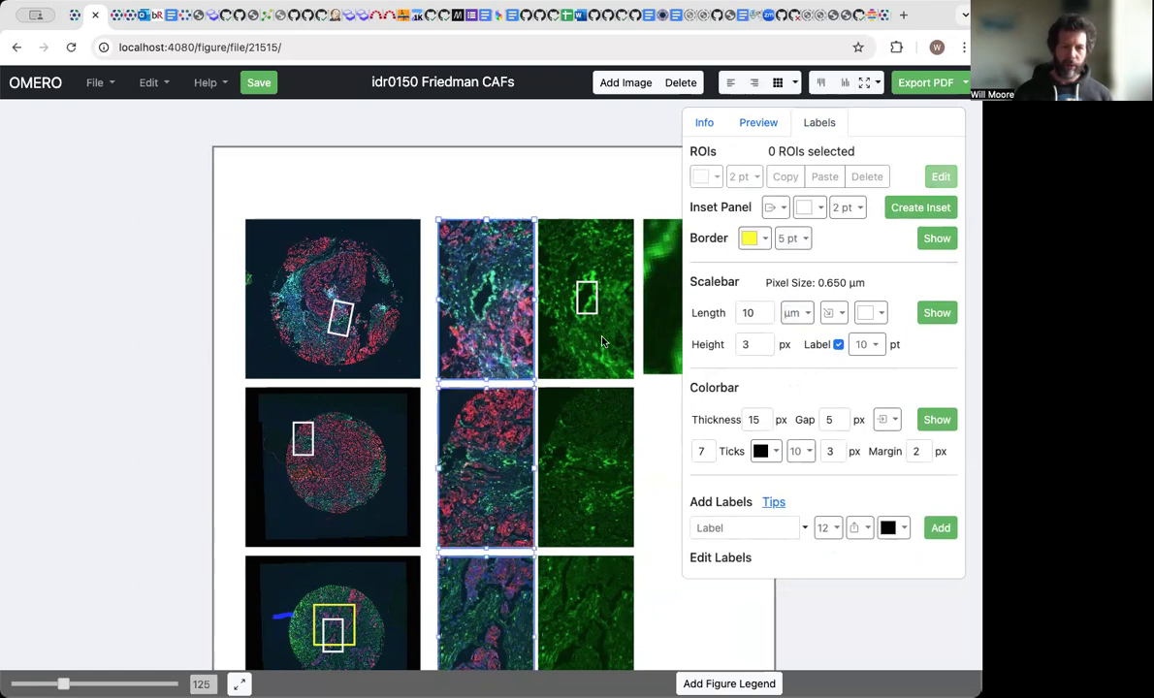
{"action": "left_click", "coordinate": [939, 239]}
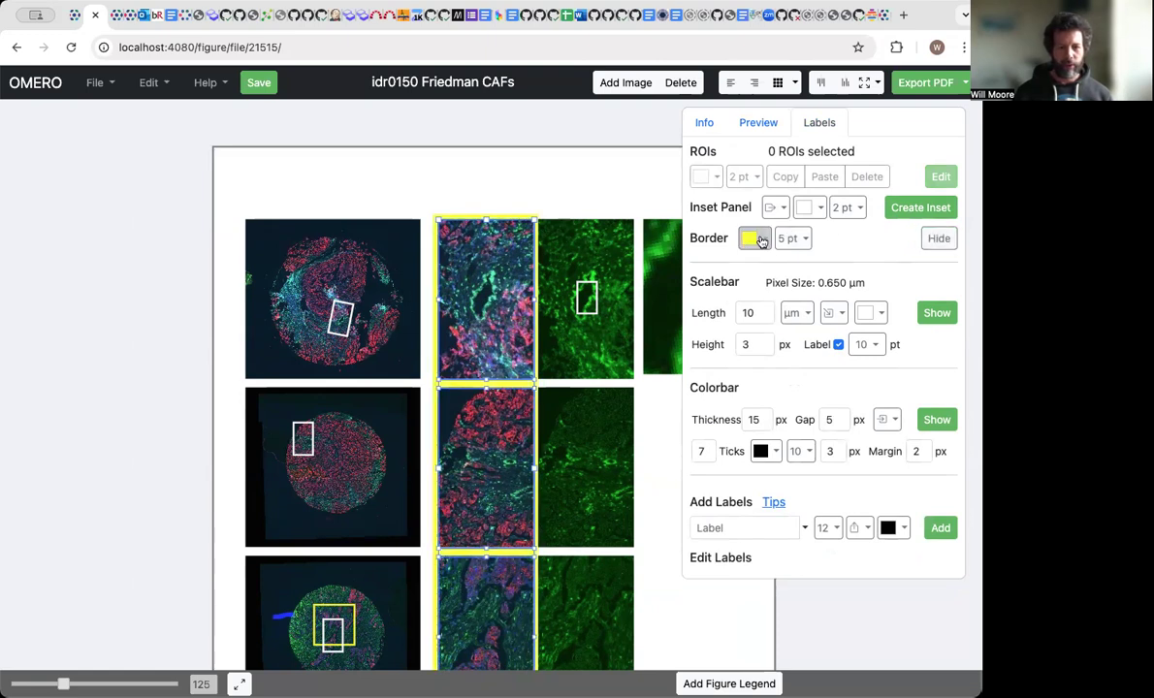
{"action": "left_click", "coordinate": [499, 197]}
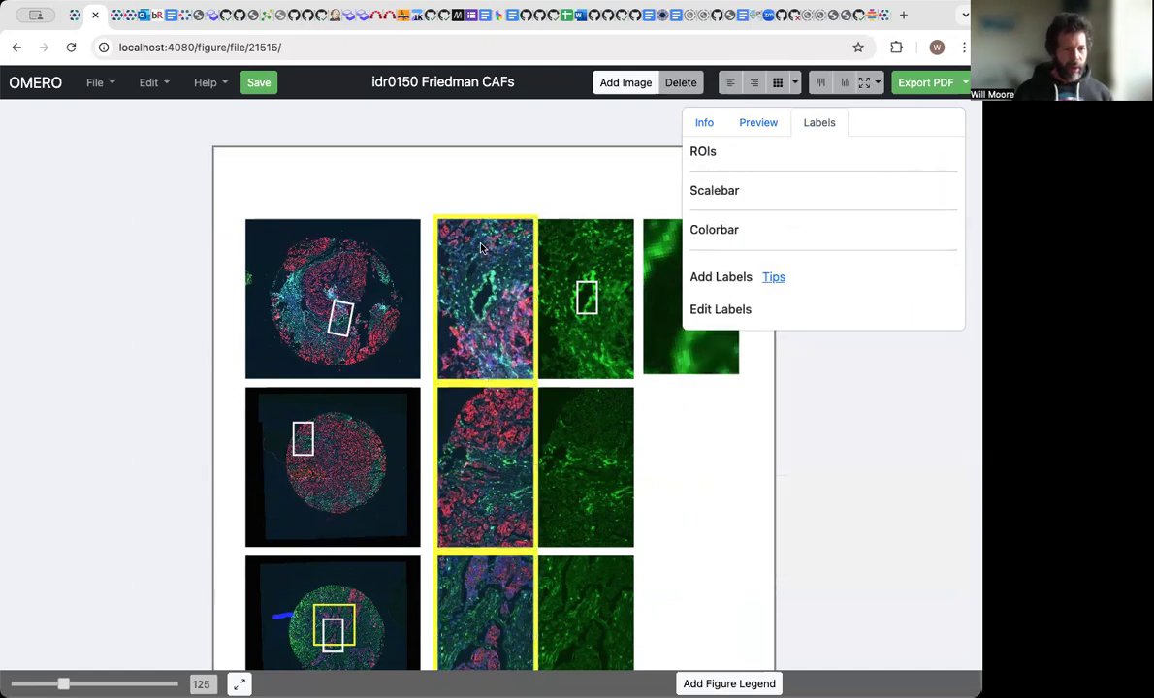
Step: Shrink the top row's yellow-bordered colour inset and place it over the upper-right corner of its overview image
{"action": "left_click_drag", "start_coordinate": [488, 262], "coordinate": [459, 238]}
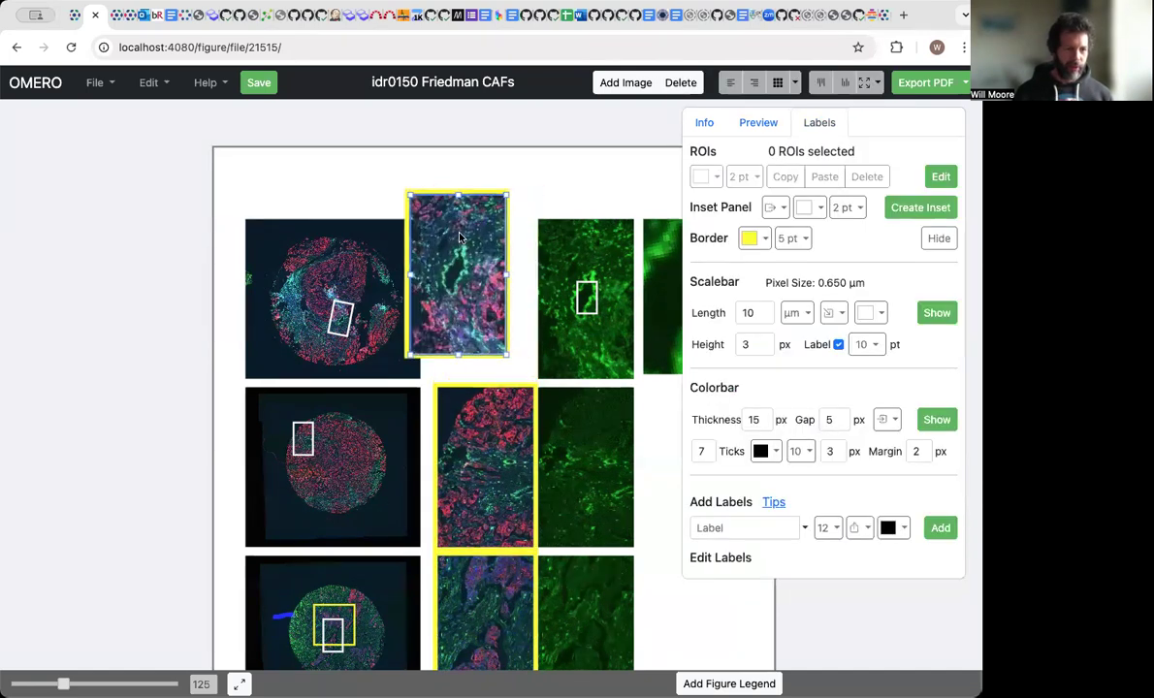
{"action": "left_click_drag", "start_coordinate": [462, 286], "coordinate": [448, 260]}
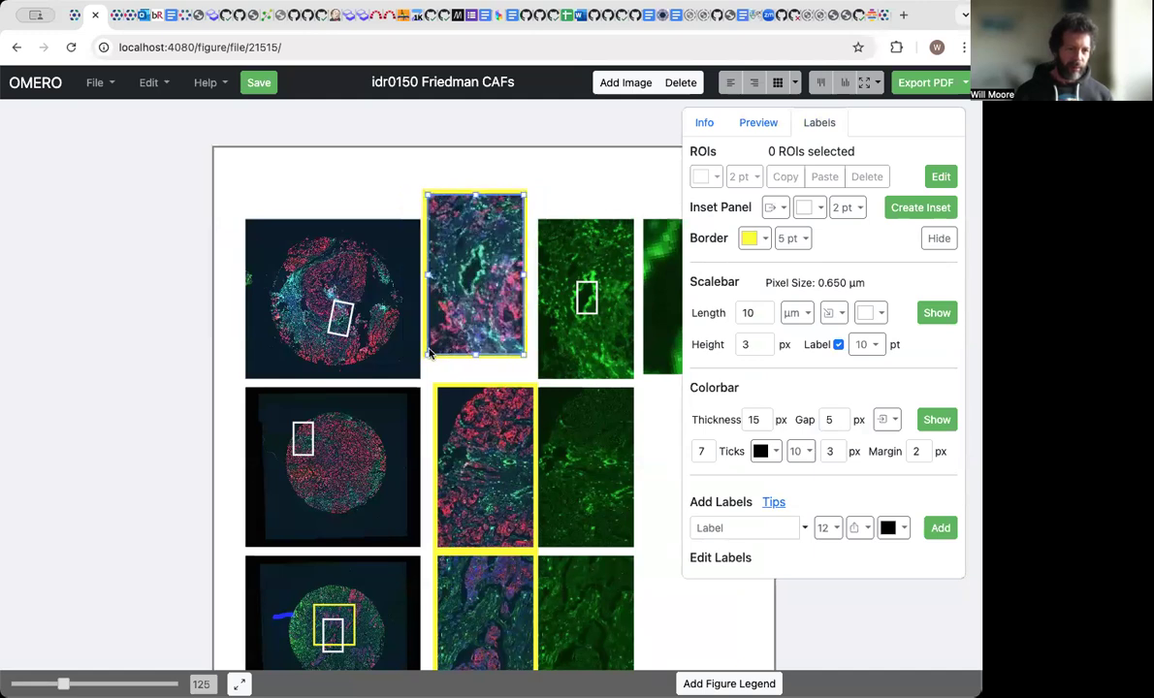
{"action": "left_click_drag", "start_coordinate": [433, 344], "coordinate": [456, 303]}
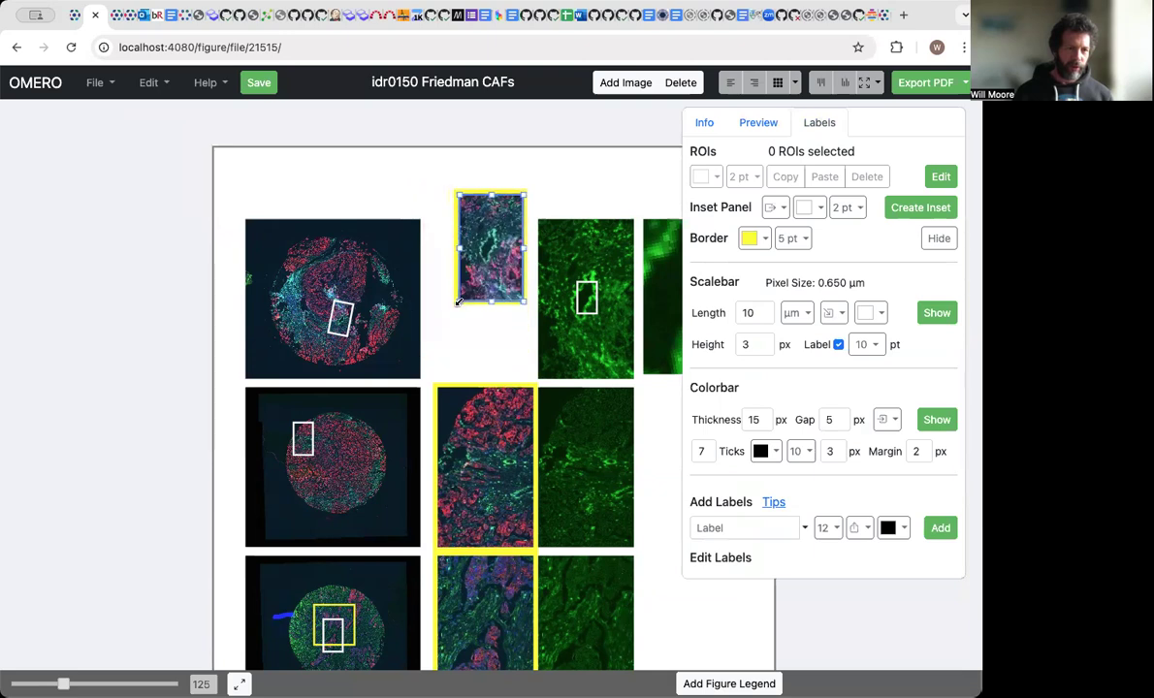
{"action": "left_click_drag", "start_coordinate": [484, 250], "coordinate": [384, 293]}
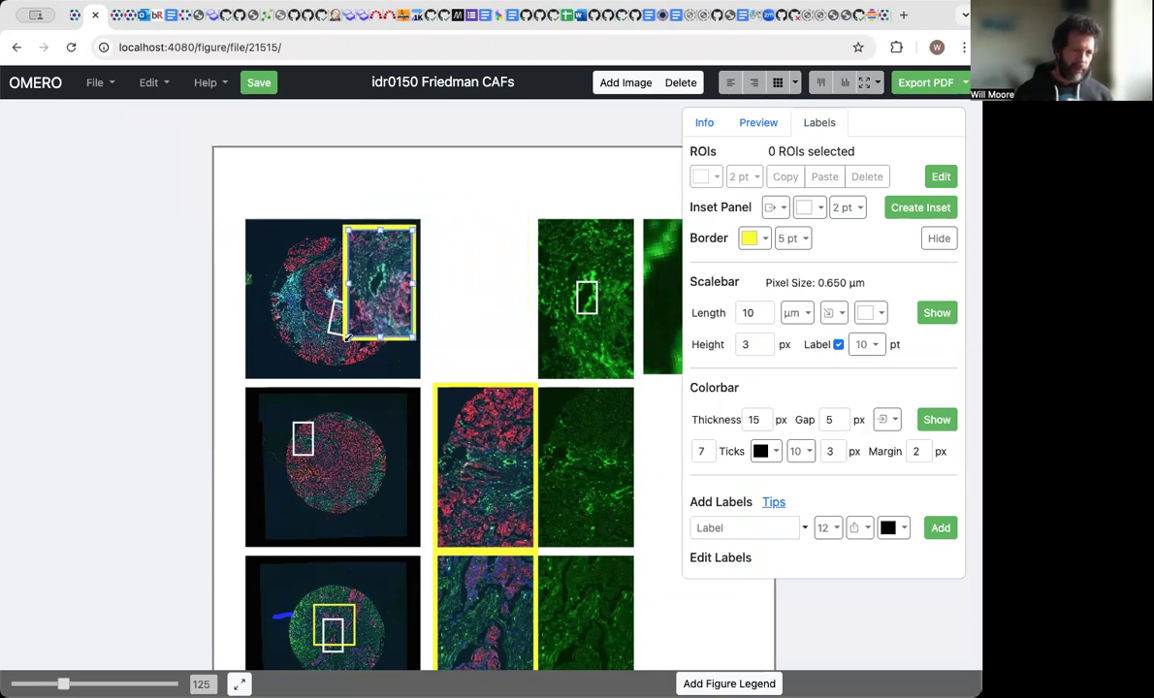
{"action": "left_click_drag", "start_coordinate": [344, 338], "coordinate": [361, 311]}
{"action": "scroll", "coordinate": [370, 233], "scroll_direction": "up", "scroll_amount": 2}
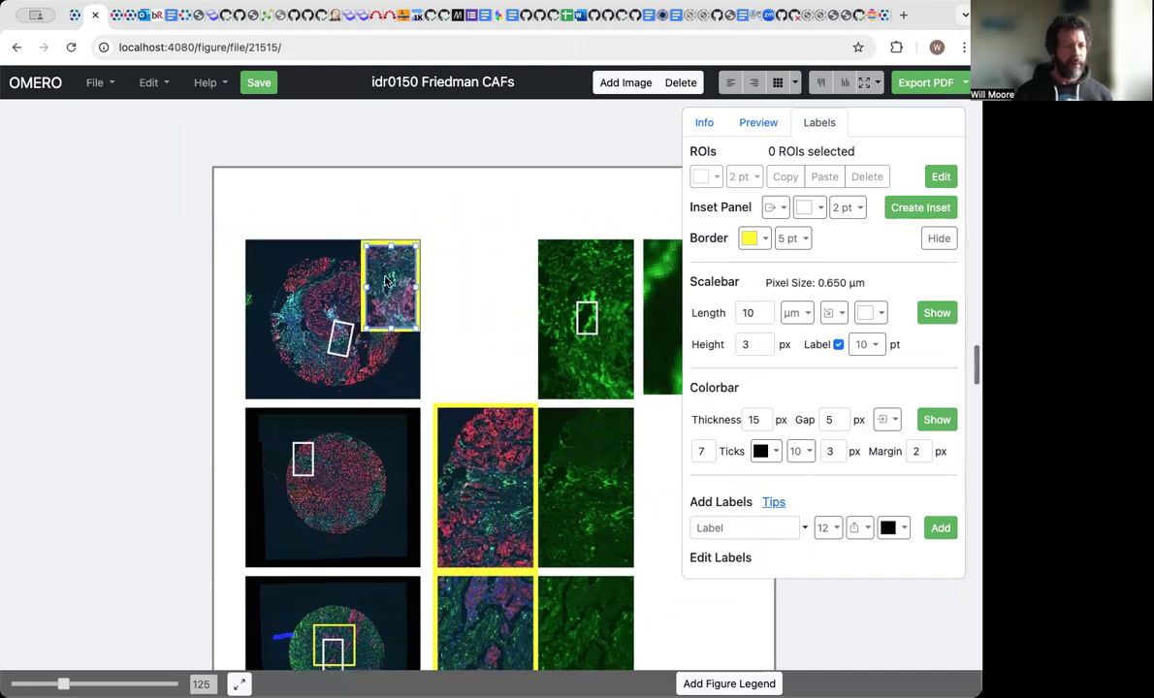
Step: Align the small colour inset with the top and right edges of the top row's overview image
{"action": "left_click", "coordinate": [413, 275]}
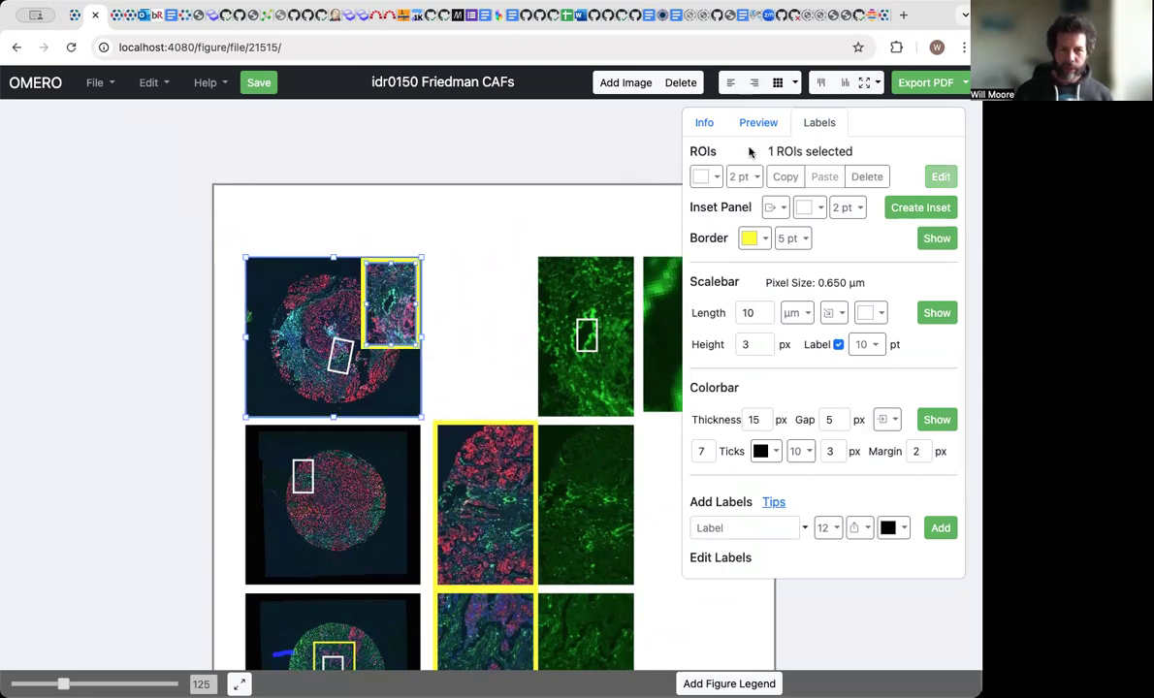
{"action": "left_click", "coordinate": [820, 84]}
{"action": "left_click", "coordinate": [754, 82]}
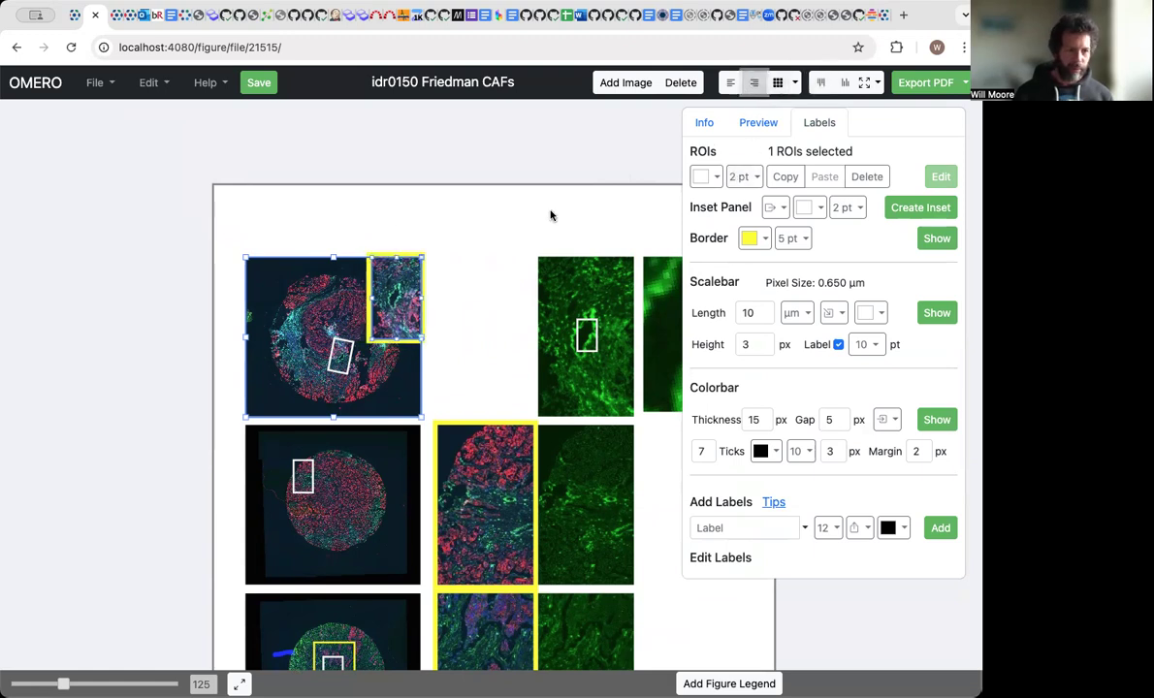
Step: Change the border of the overlaid colour inset to white and set its width to 2 pt
{"action": "left_click", "coordinate": [756, 238]}
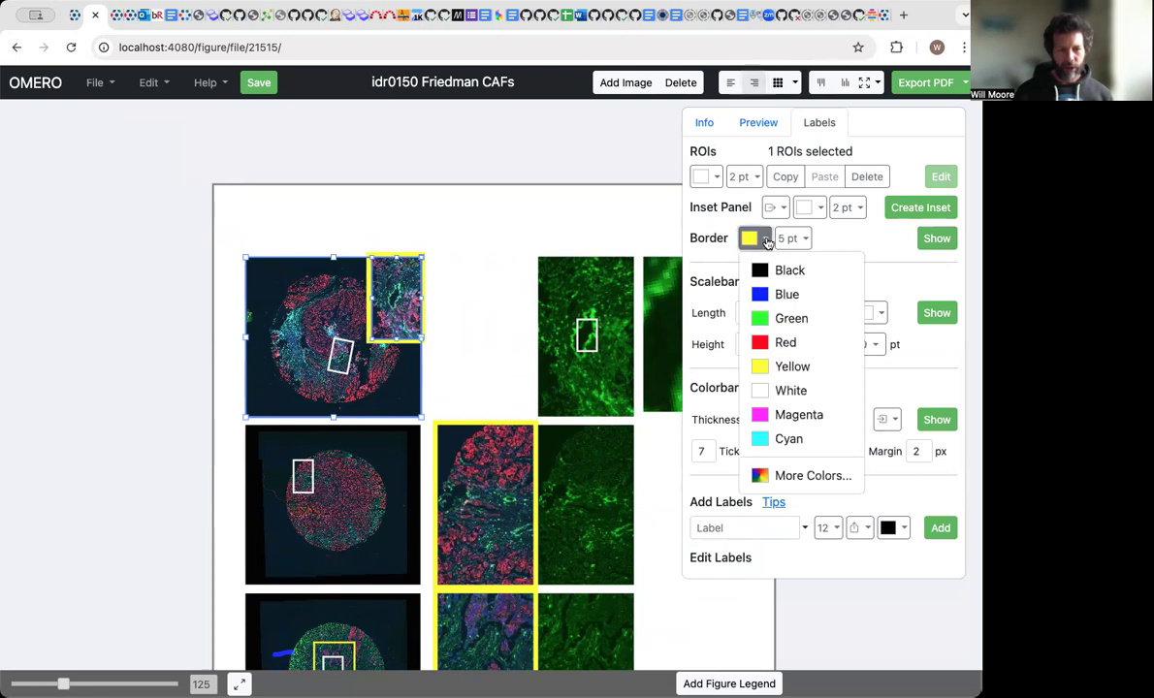
{"action": "left_click", "coordinate": [775, 390]}
{"action": "left_click", "coordinate": [793, 239]}
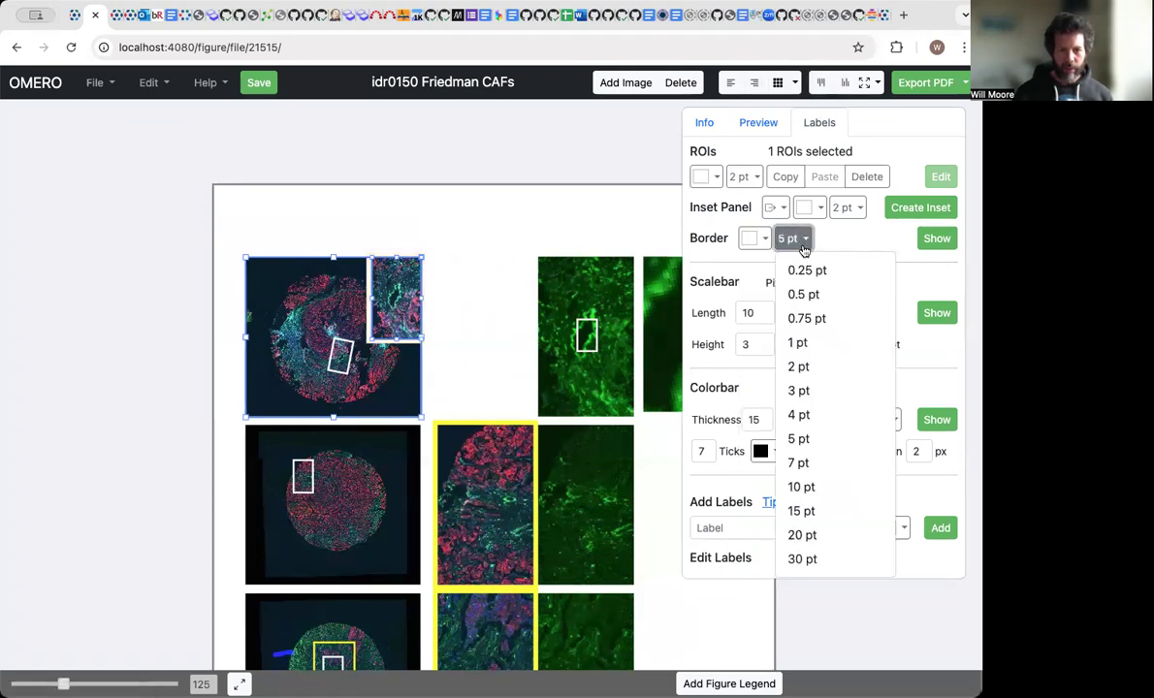
{"action": "left_click", "coordinate": [798, 389]}
{"action": "left_click", "coordinate": [517, 300]}
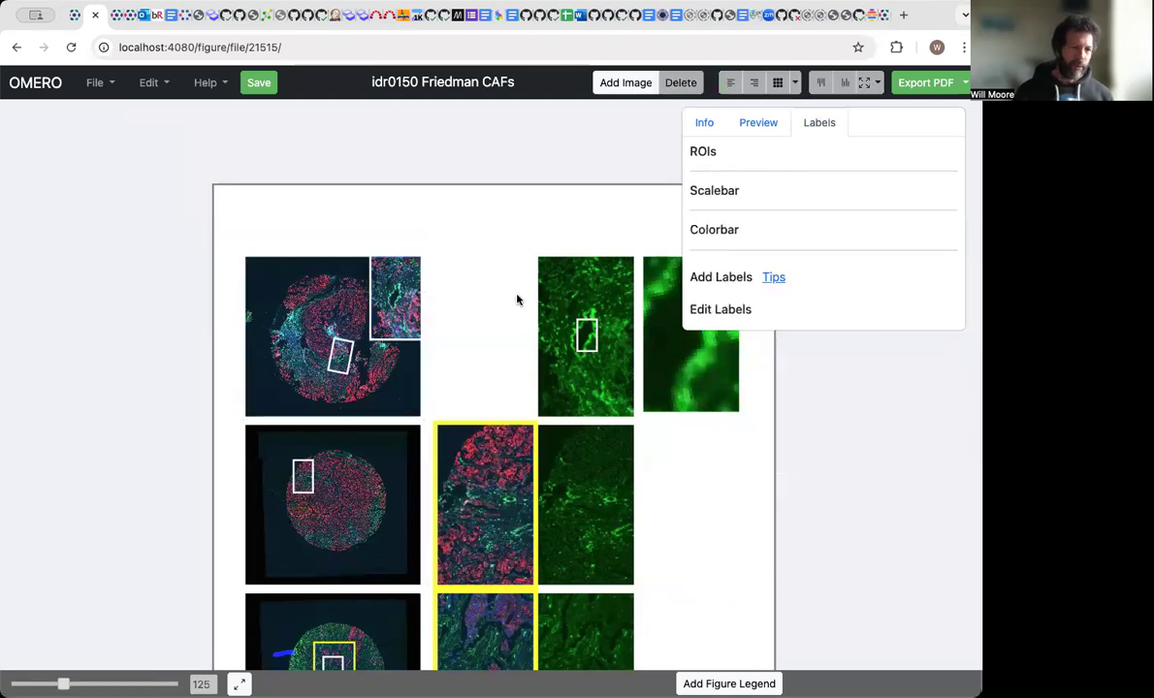
Step: Pan the overlaid colour inset's view to about x 799, y 743
{"action": "left_click", "coordinate": [406, 296]}
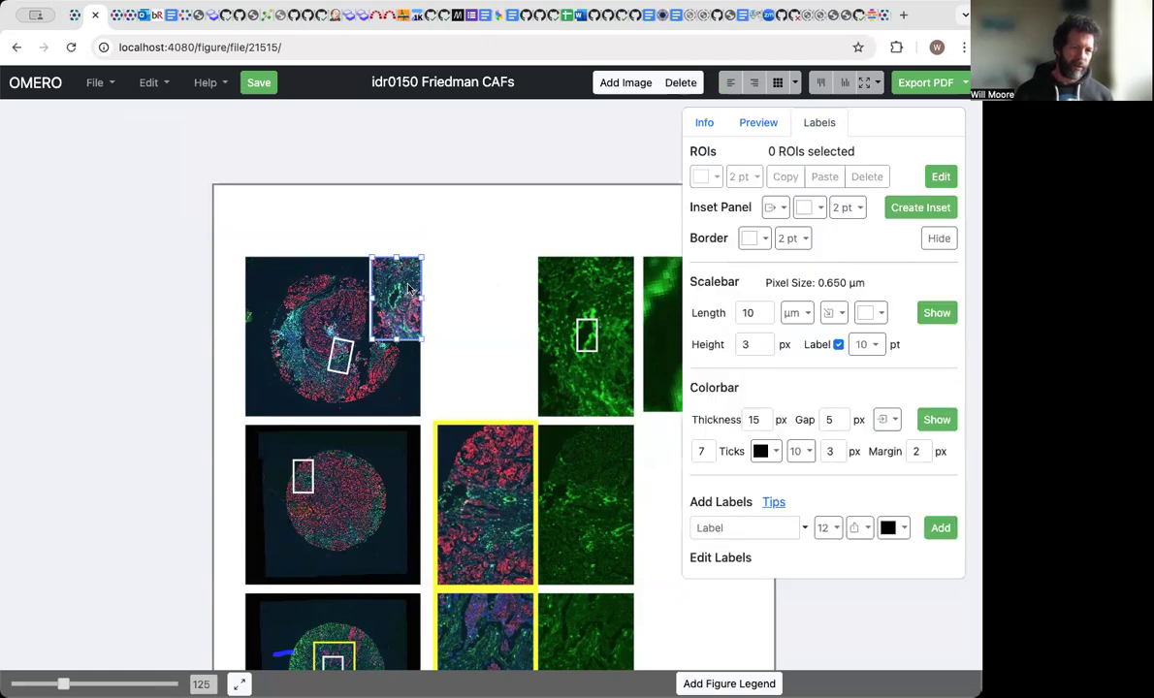
{"action": "left_click", "coordinate": [750, 124]}
{"action": "left_click_drag", "start_coordinate": [818, 240], "coordinate": [786, 215]}
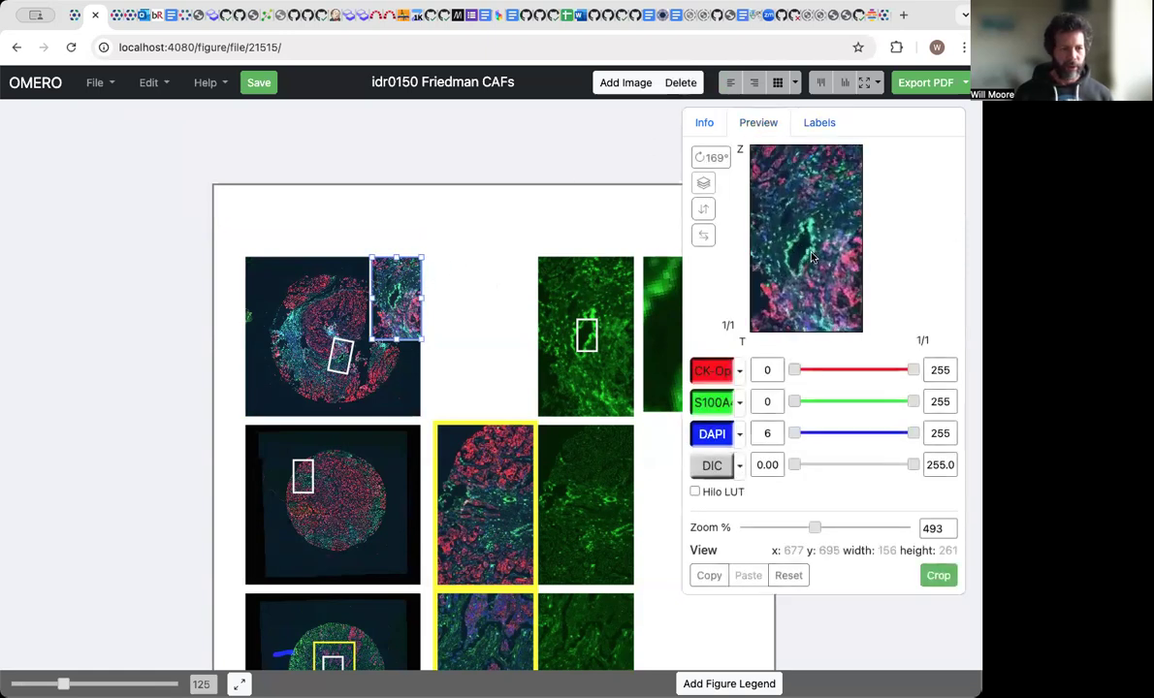
{"action": "left_click_drag", "start_coordinate": [839, 267], "coordinate": [762, 223]}
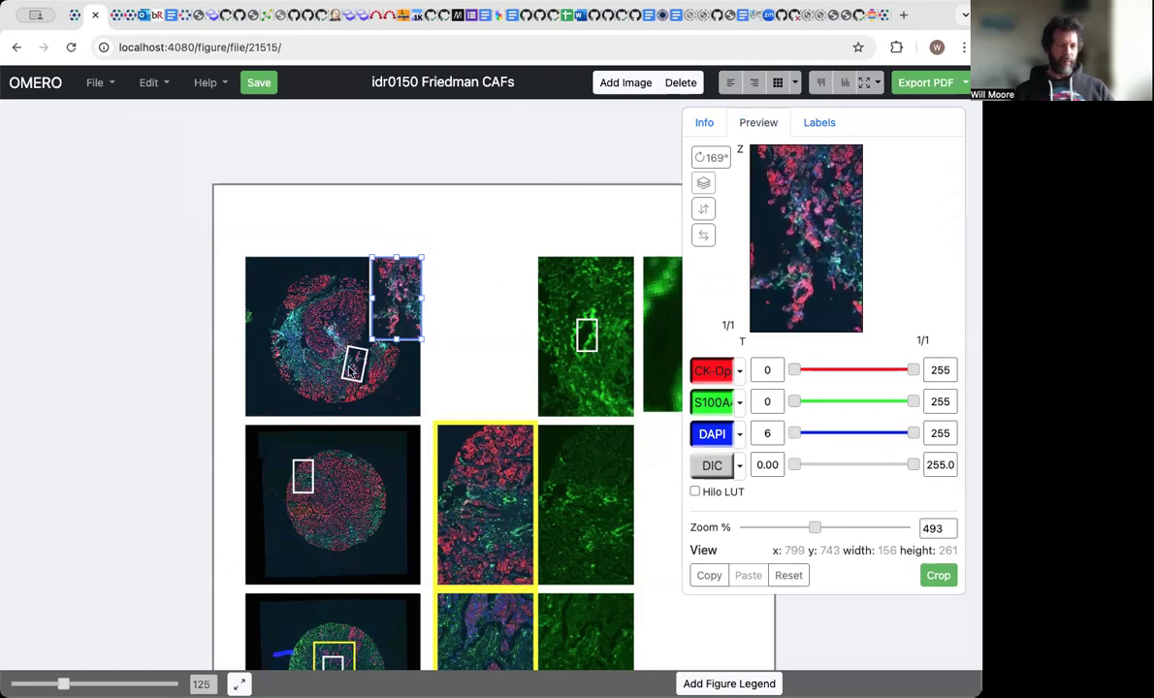
{"action": "left_click", "coordinate": [350, 224]}
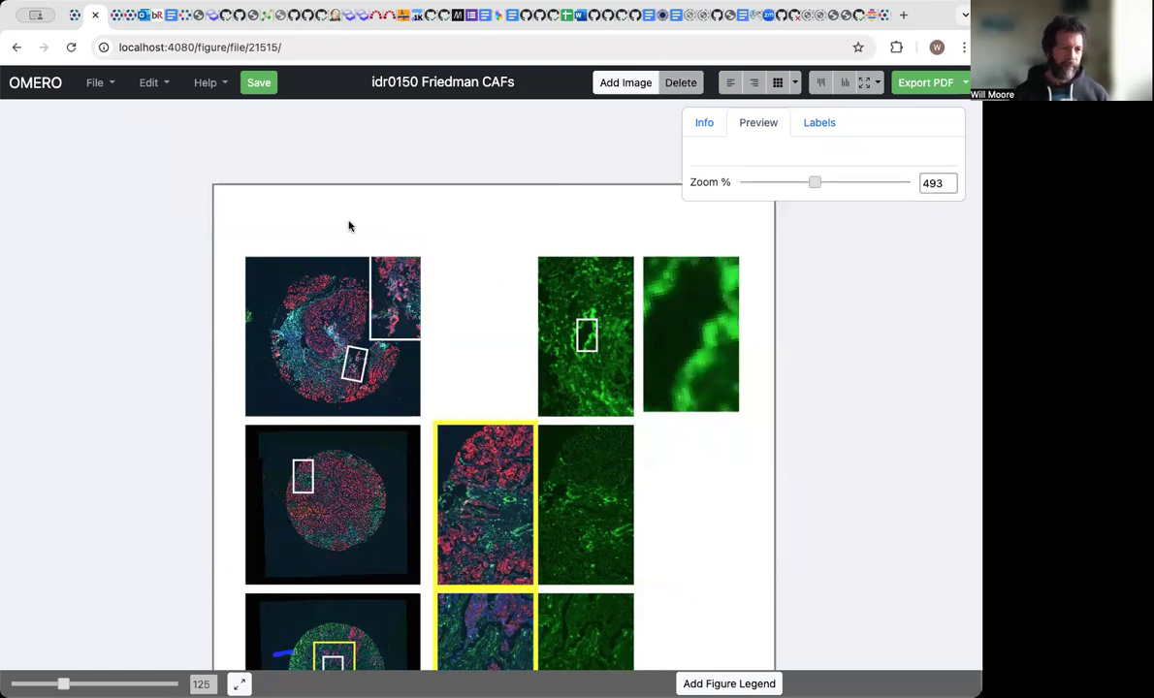
Step: Flip the top row's rightmost green inset horizontally and back, and flip it vertically and back
{"action": "scroll", "coordinate": [455, 279], "scroll_direction": "down", "scroll_amount": 1}
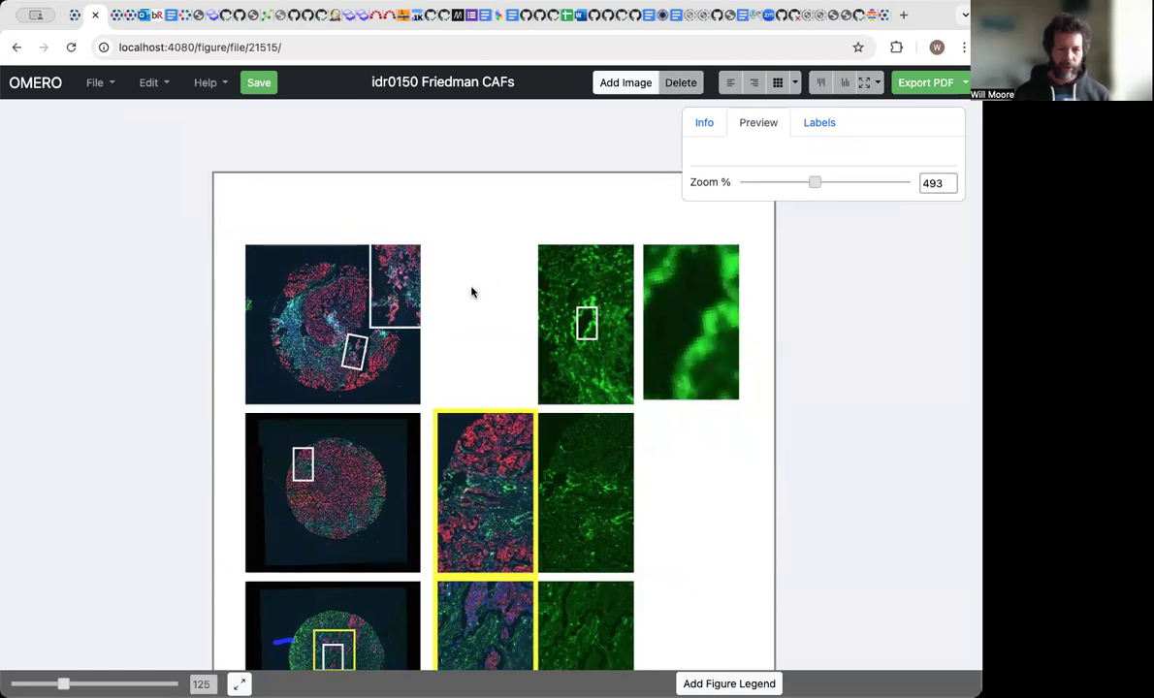
{"action": "scroll", "coordinate": [472, 292], "scroll_direction": "right", "scroll_amount": 1}
{"action": "left_click", "coordinate": [663, 309]}
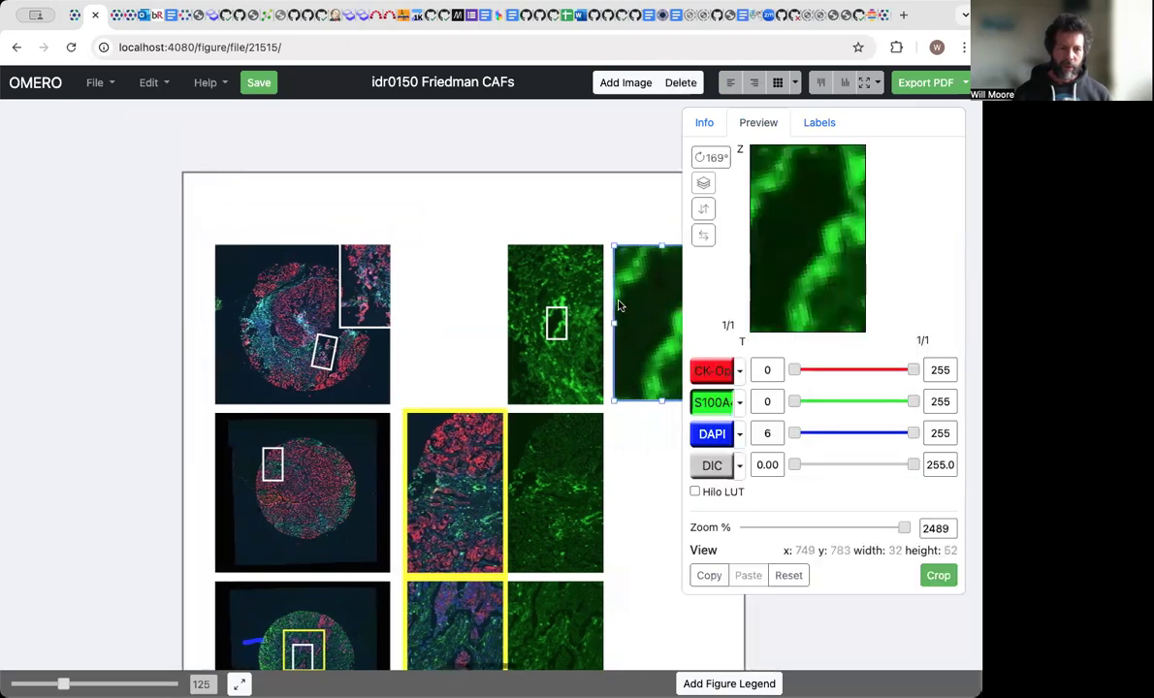
{"action": "scroll", "coordinate": [619, 306], "scroll_direction": "right", "scroll_amount": 3}
{"action": "scroll", "coordinate": [619, 306], "scroll_direction": "right", "scroll_amount": 1}
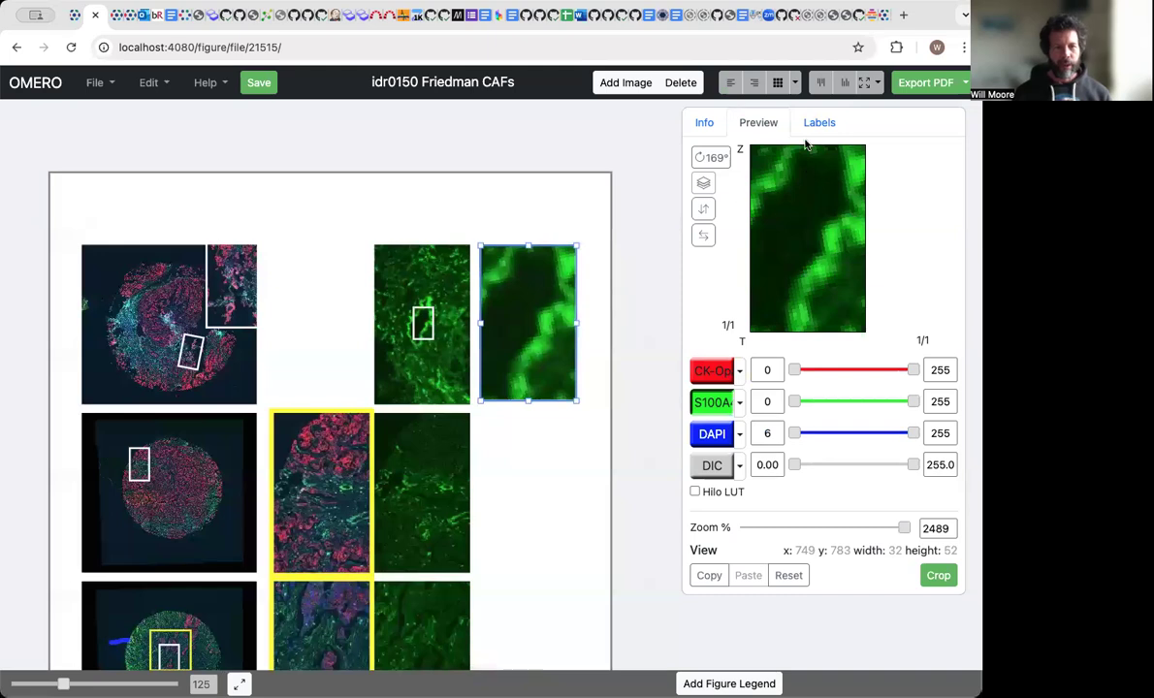
{"action": "left_click", "coordinate": [704, 237]}
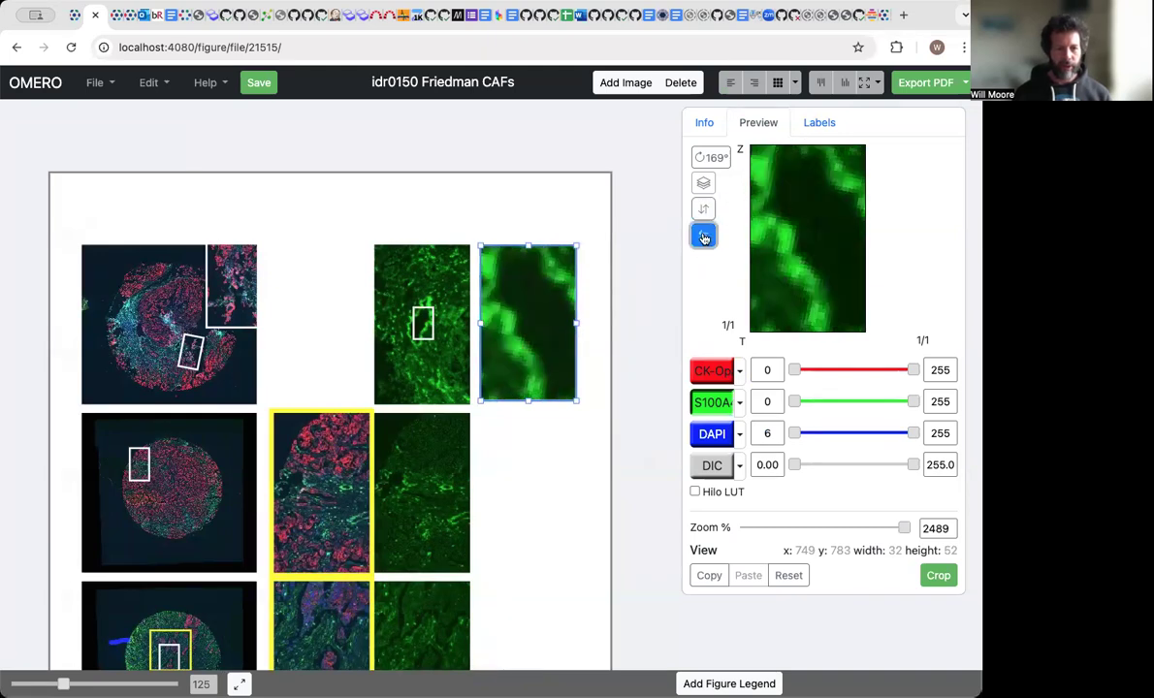
{"action": "left_click", "coordinate": [702, 238]}
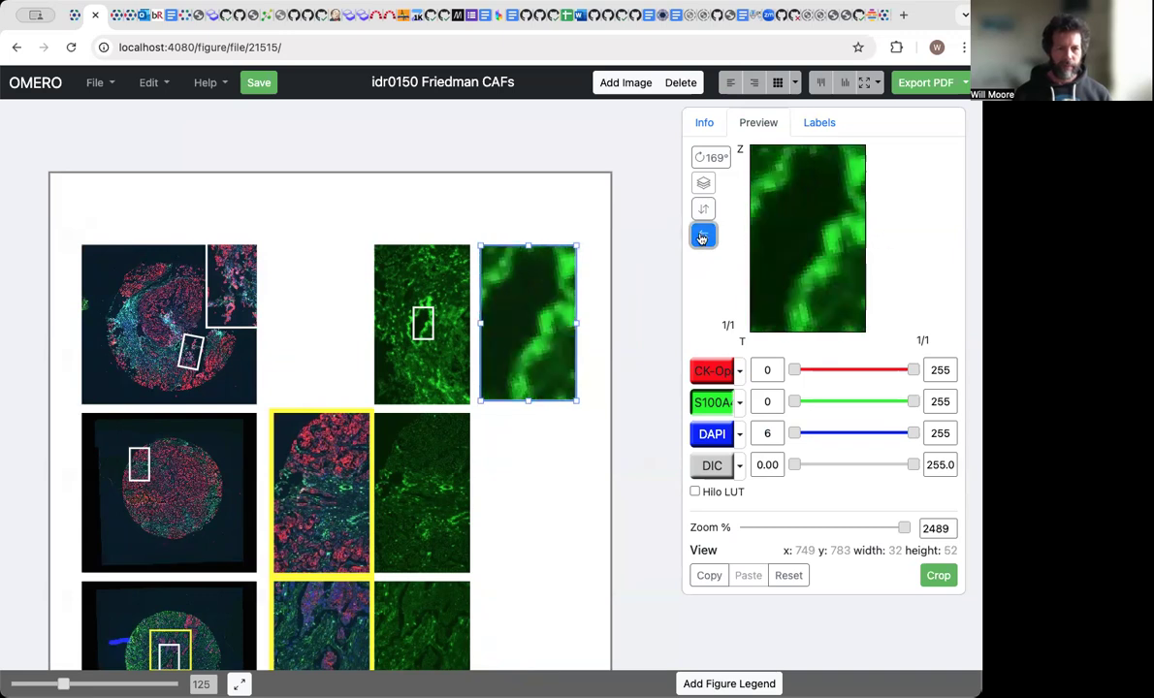
{"action": "left_click", "coordinate": [700, 211]}
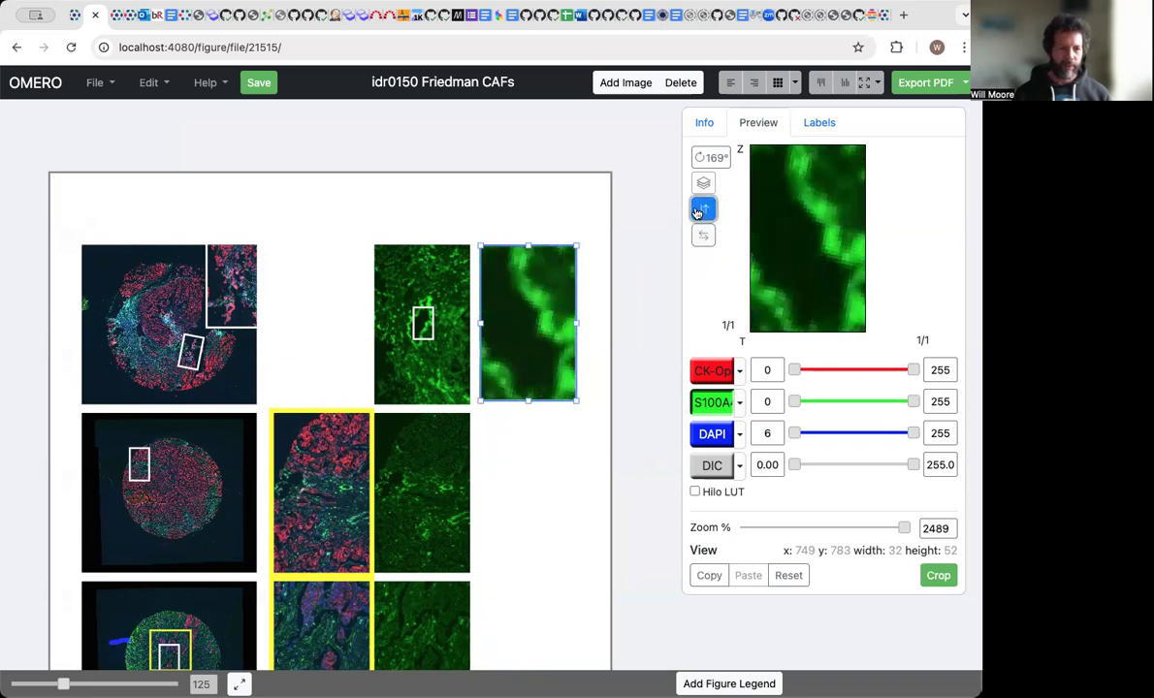
{"action": "left_click", "coordinate": [703, 213]}
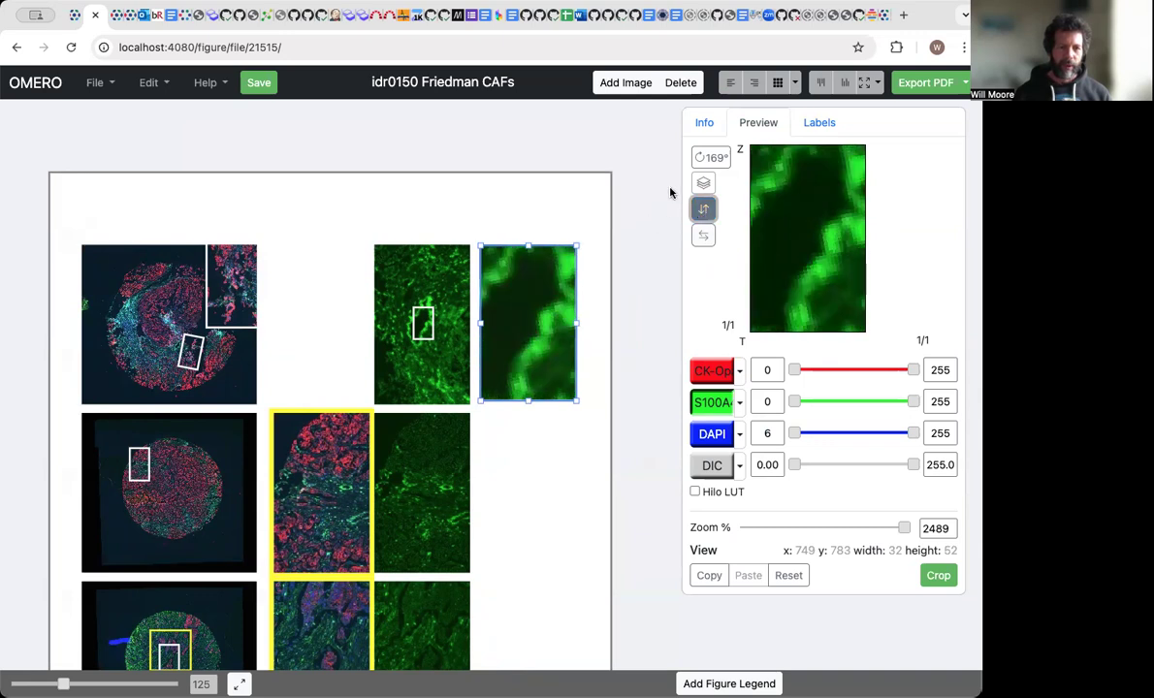
Step: Rotate the top row's rightmost green inset through a full turn in four 90° increments
{"action": "left_click", "coordinate": [716, 158]}
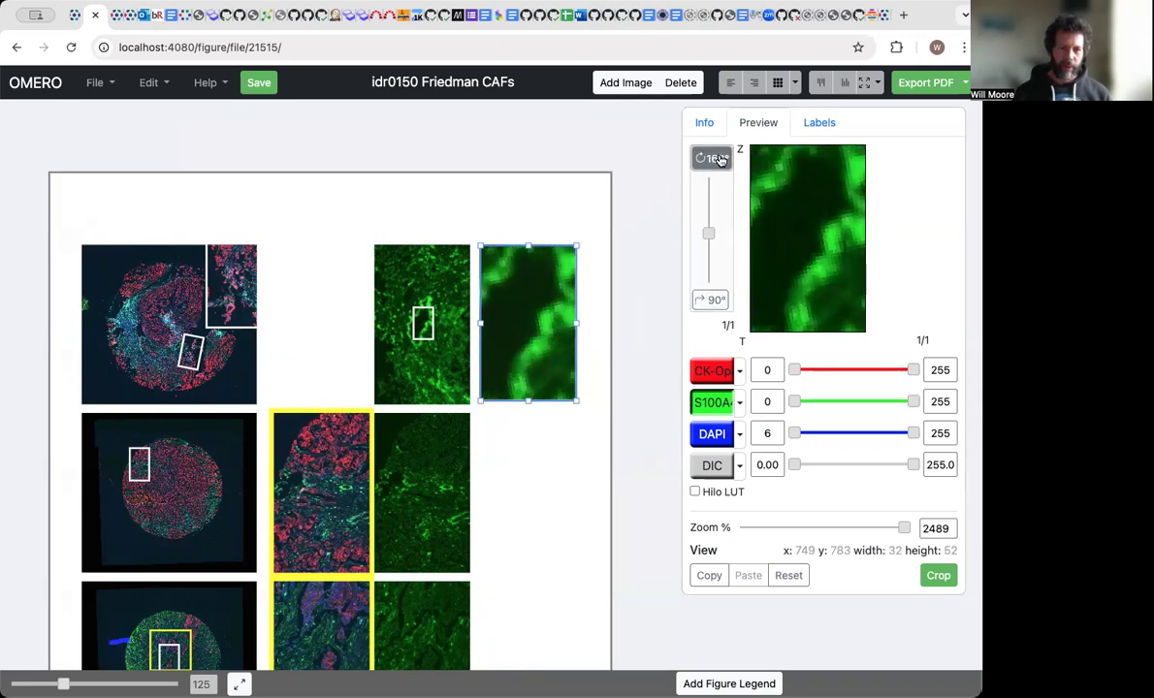
{"action": "left_click", "coordinate": [710, 301]}
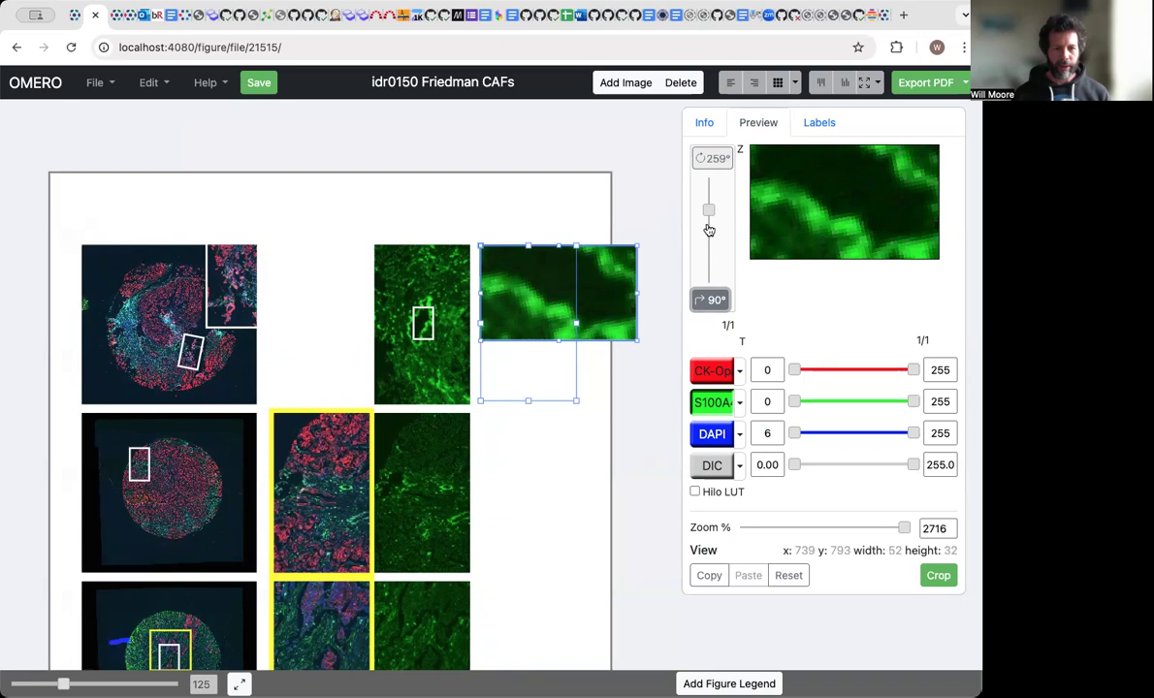
{"action": "left_click", "coordinate": [714, 302]}
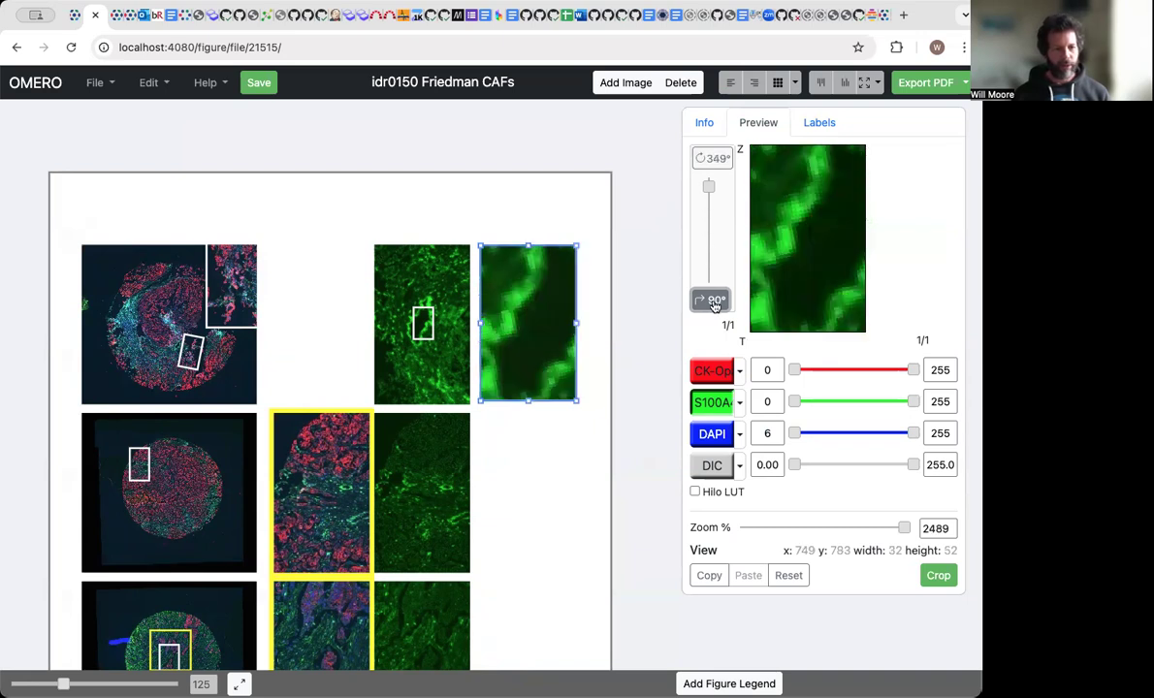
{"action": "left_click", "coordinate": [714, 301]}
{"action": "left_click", "coordinate": [714, 302]}
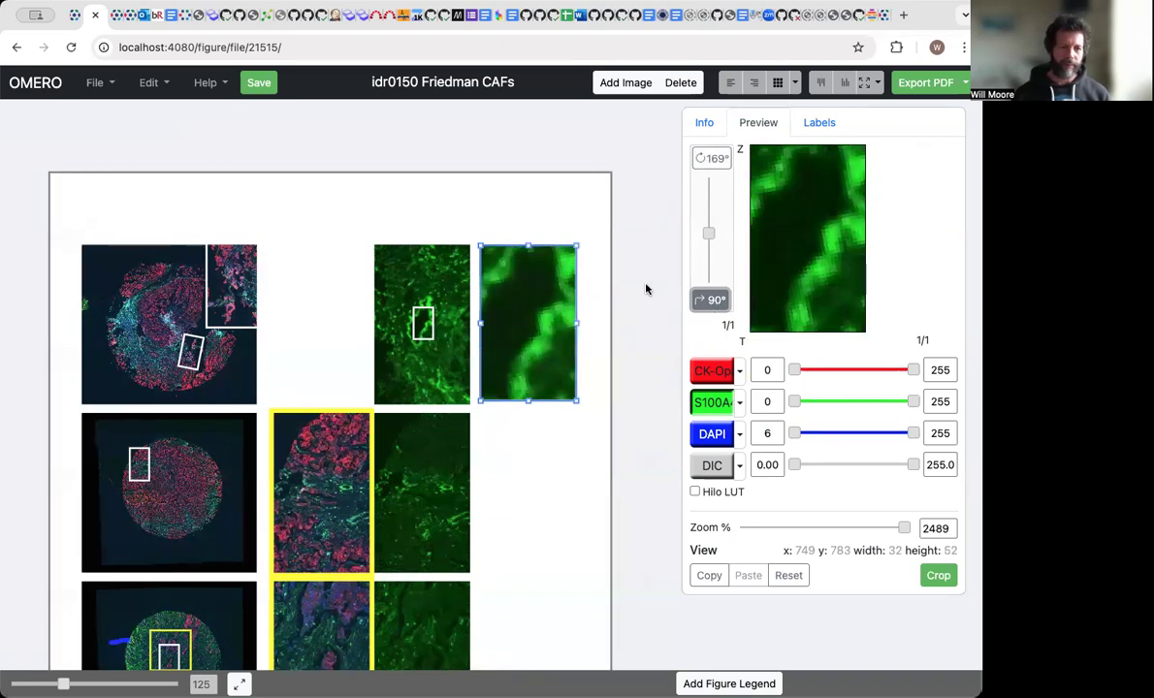
{"action": "left_click", "coordinate": [647, 289]}
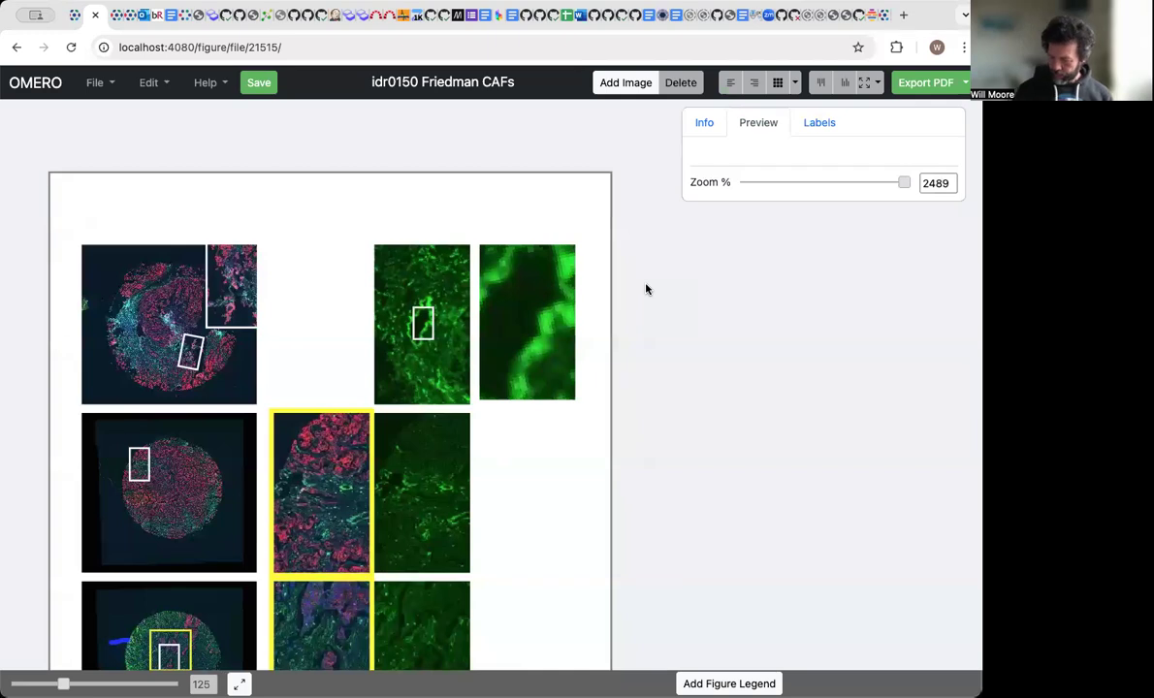
{"action": "scroll", "coordinate": [451, 380], "scroll_direction": "down", "scroll_amount": 3}
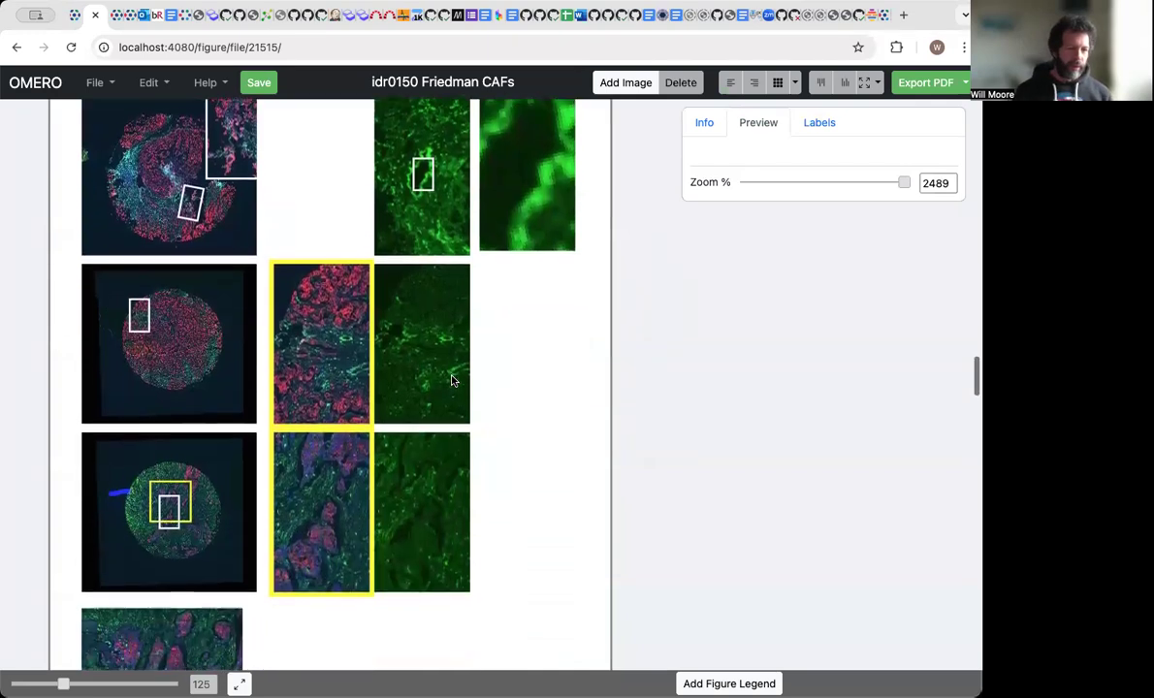
Step: Enable the Hilo LUT on the yellow-bordered colour inset in the lower row
{"action": "left_click", "coordinate": [335, 501]}
{"action": "scroll", "coordinate": [645, 516], "scroll_direction": "down", "scroll_amount": 1}
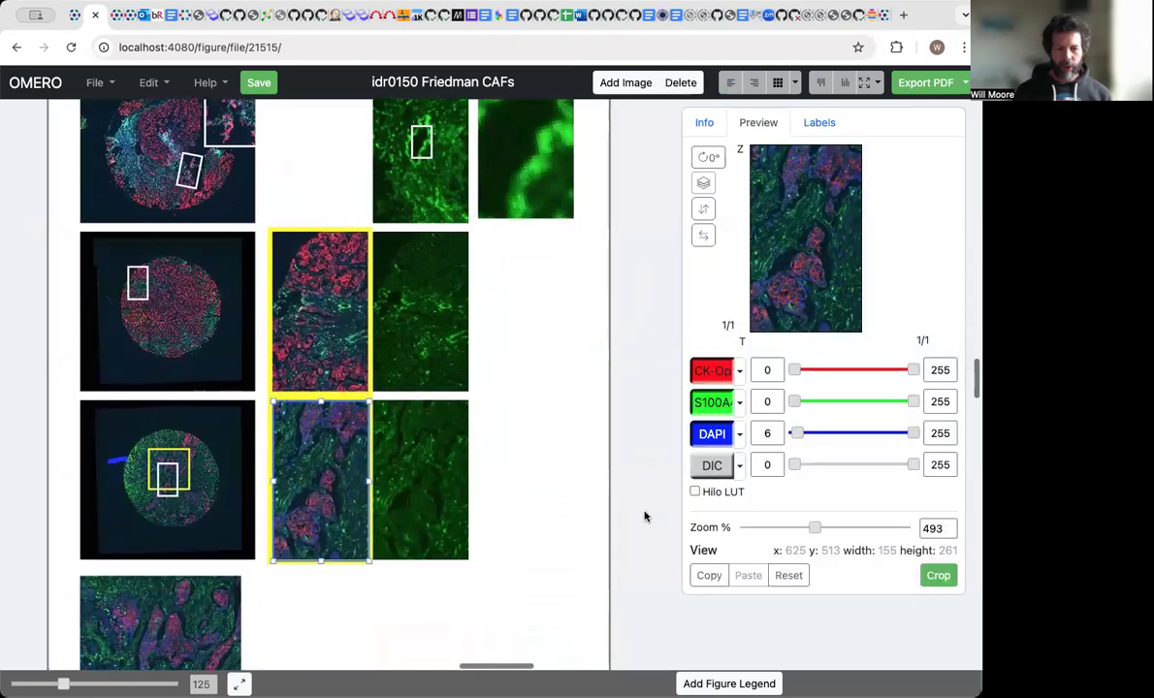
{"action": "scroll", "coordinate": [598, 490], "scroll_direction": "left", "scroll_amount": 1}
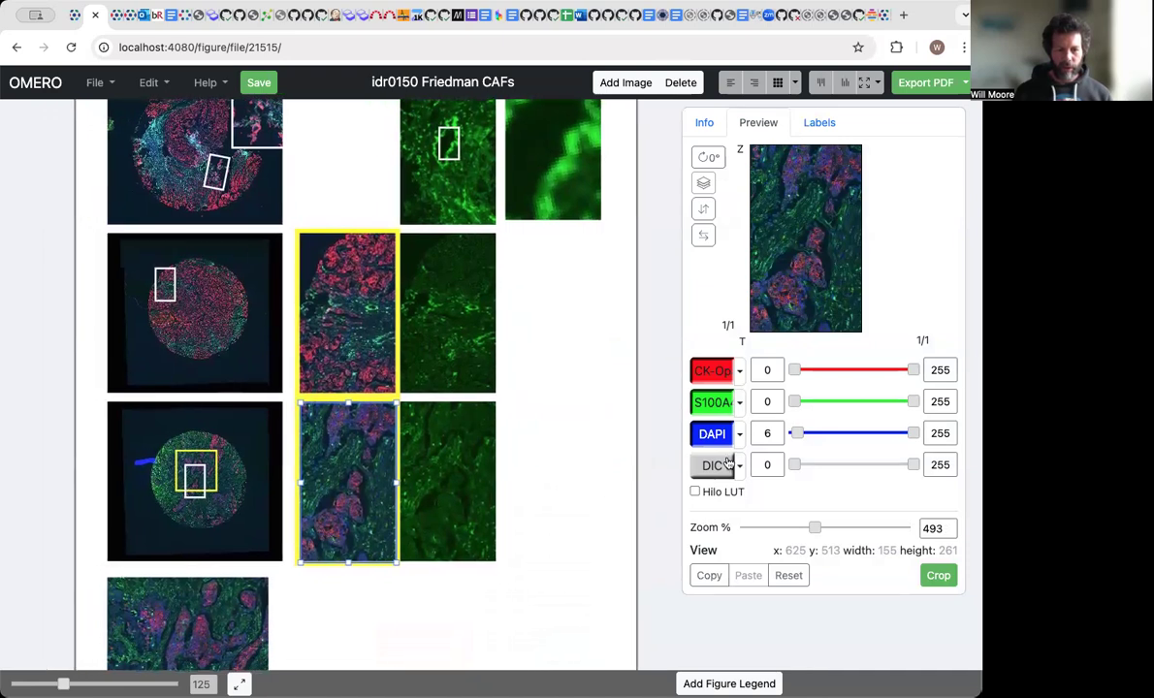
{"action": "scroll", "coordinate": [585, 476], "scroll_direction": "left", "scroll_amount": 2}
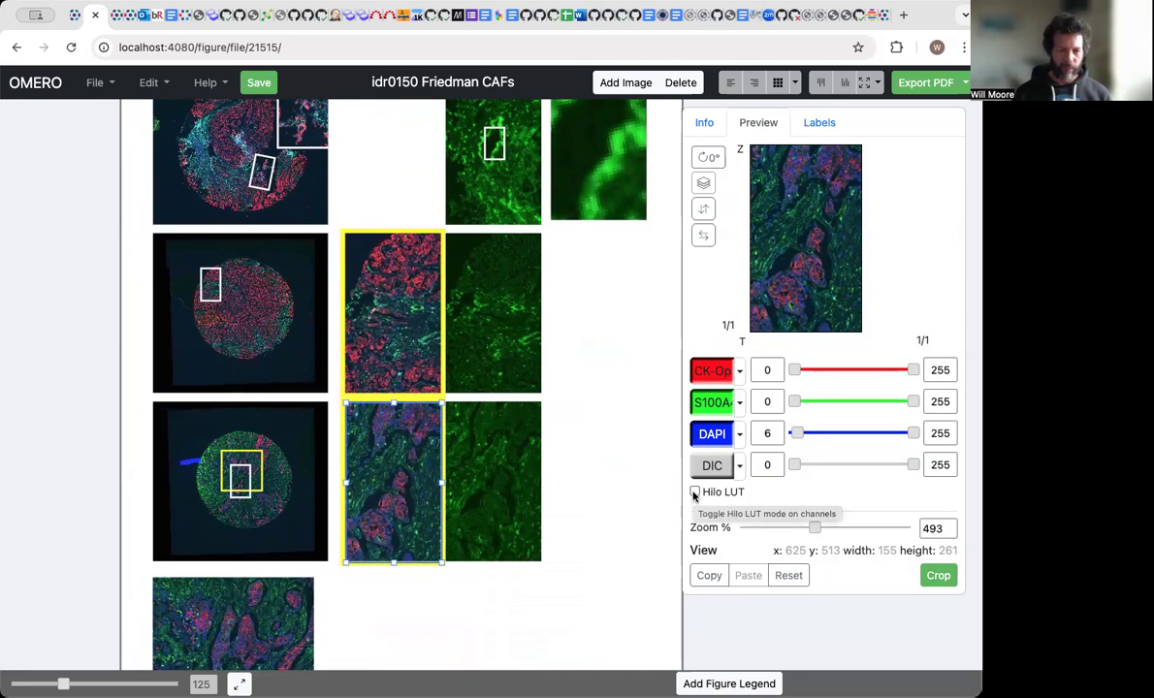
{"action": "left_click", "coordinate": [694, 493]}
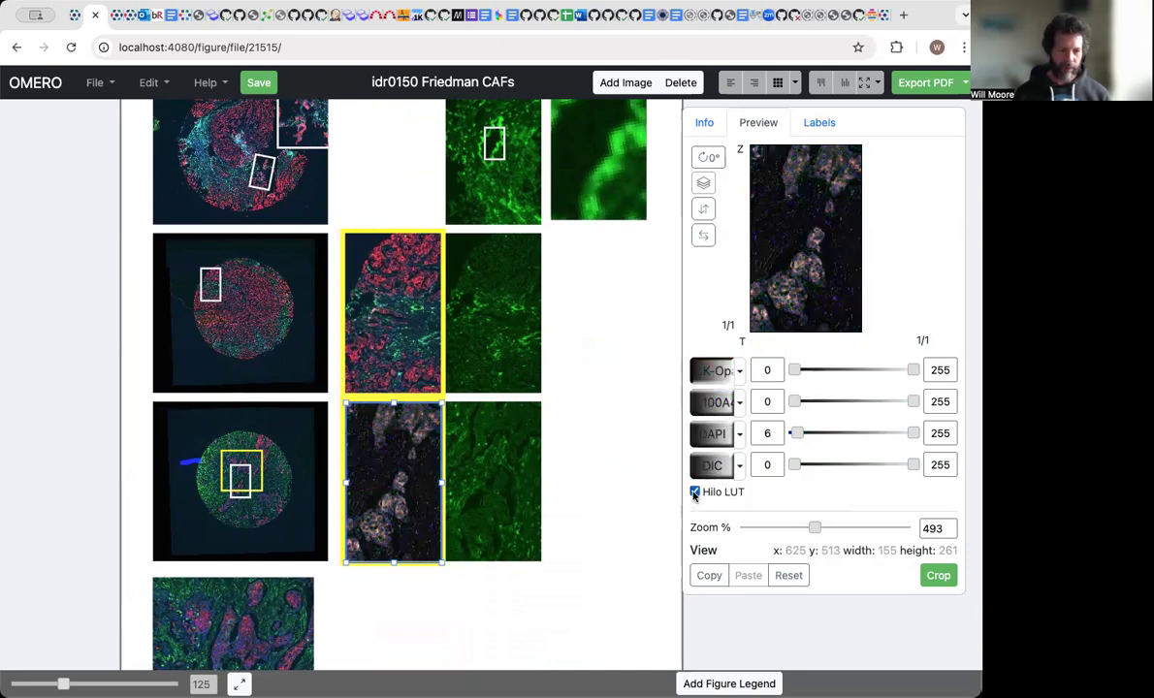
Step: Set the lower colour inset's CK-Opal range to 15–154 and S100A4 range to 29–107, then turn off the Hilo LUT
{"action": "scroll", "coordinate": [495, 479], "scroll_direction": "left", "scroll_amount": 1}
{"action": "left_click_drag", "start_coordinate": [61, 685], "coordinate": [82, 684]}
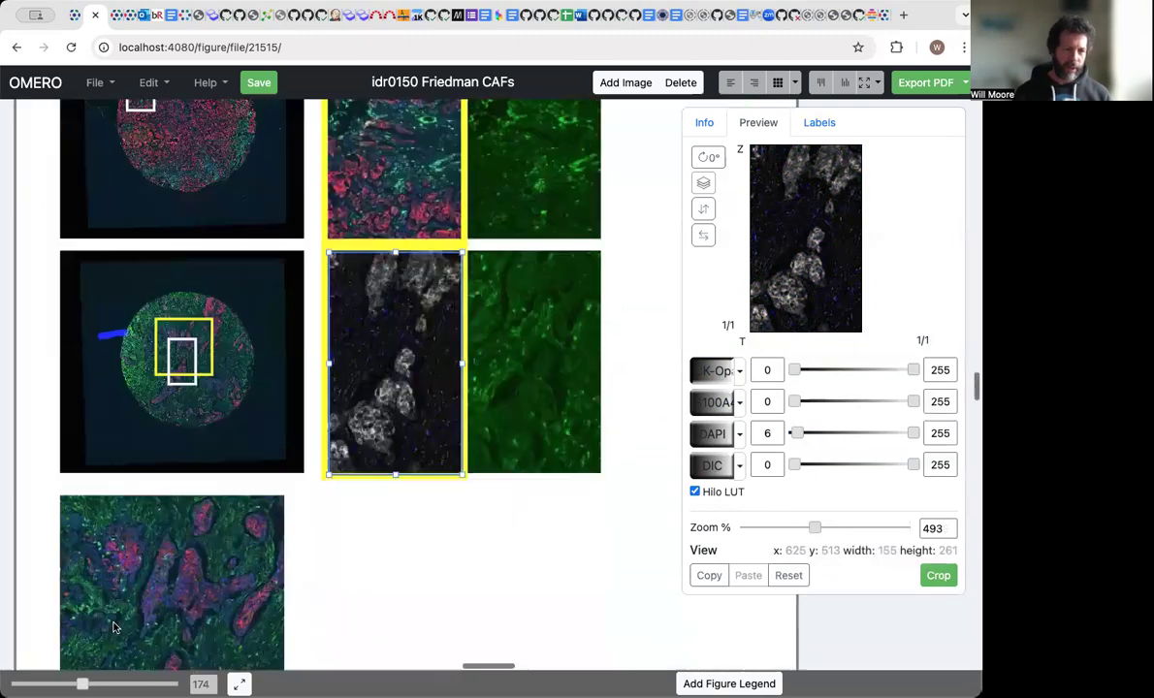
{"action": "scroll", "coordinate": [226, 524], "scroll_direction": "left", "scroll_amount": 3}
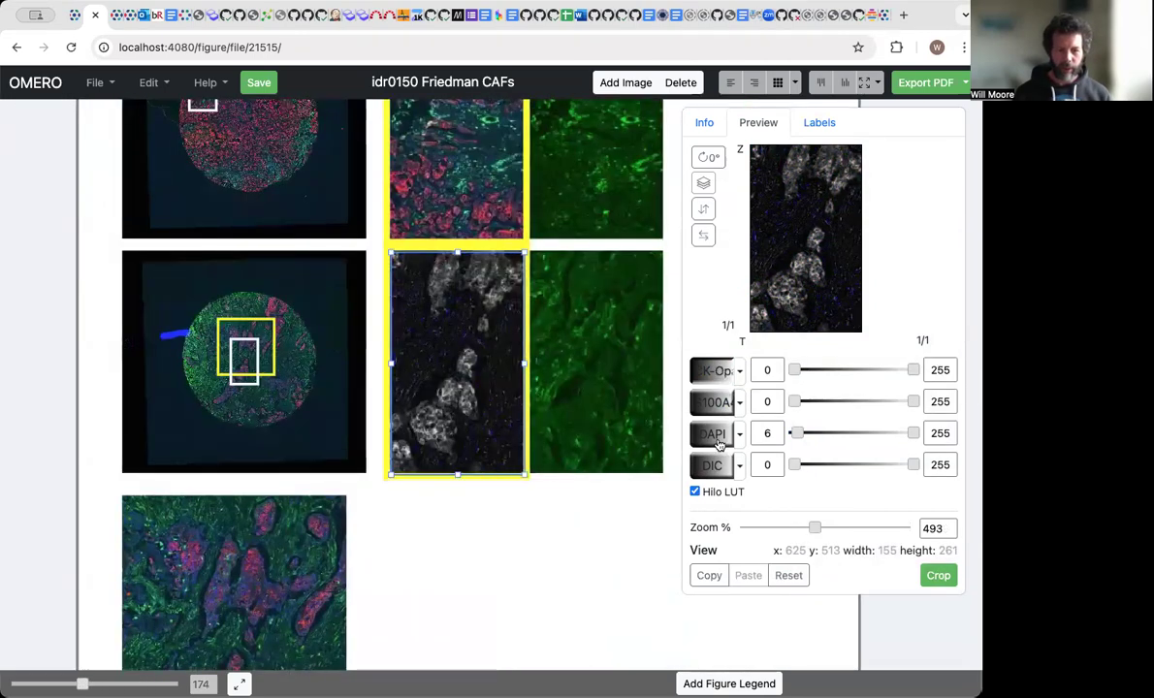
{"action": "left_click_drag", "start_coordinate": [912, 373], "coordinate": [867, 369]}
{"action": "left_click_drag", "start_coordinate": [795, 372], "coordinate": [801, 370]}
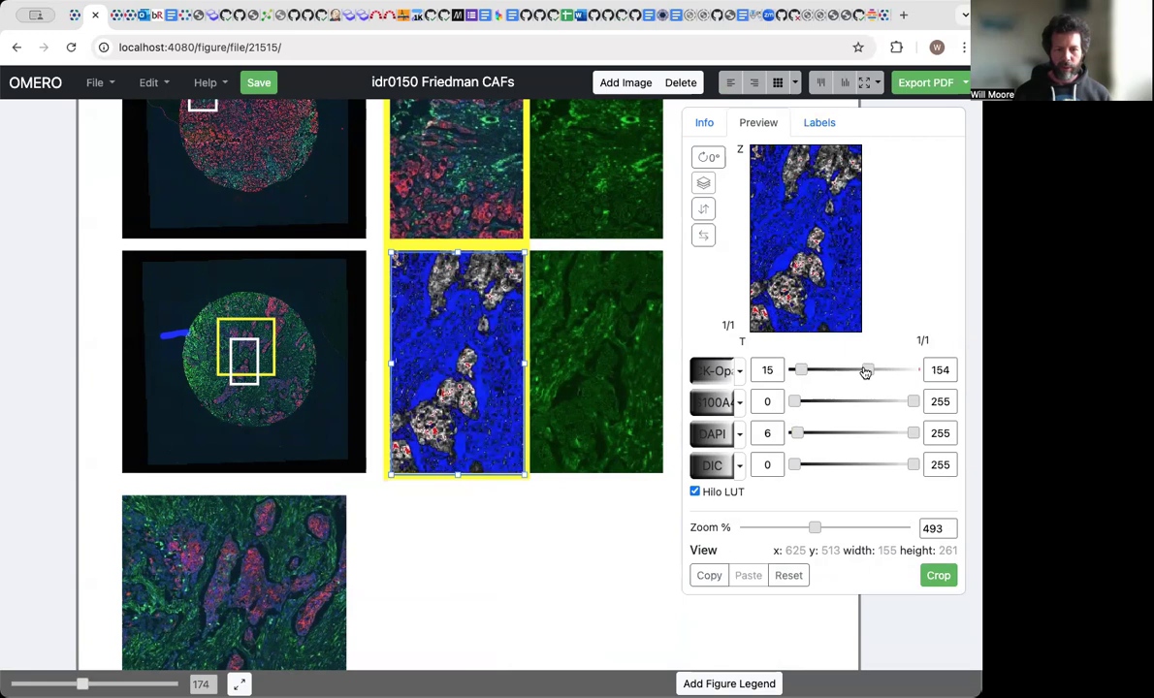
{"action": "left_click_drag", "start_coordinate": [913, 403], "coordinate": [842, 404]}
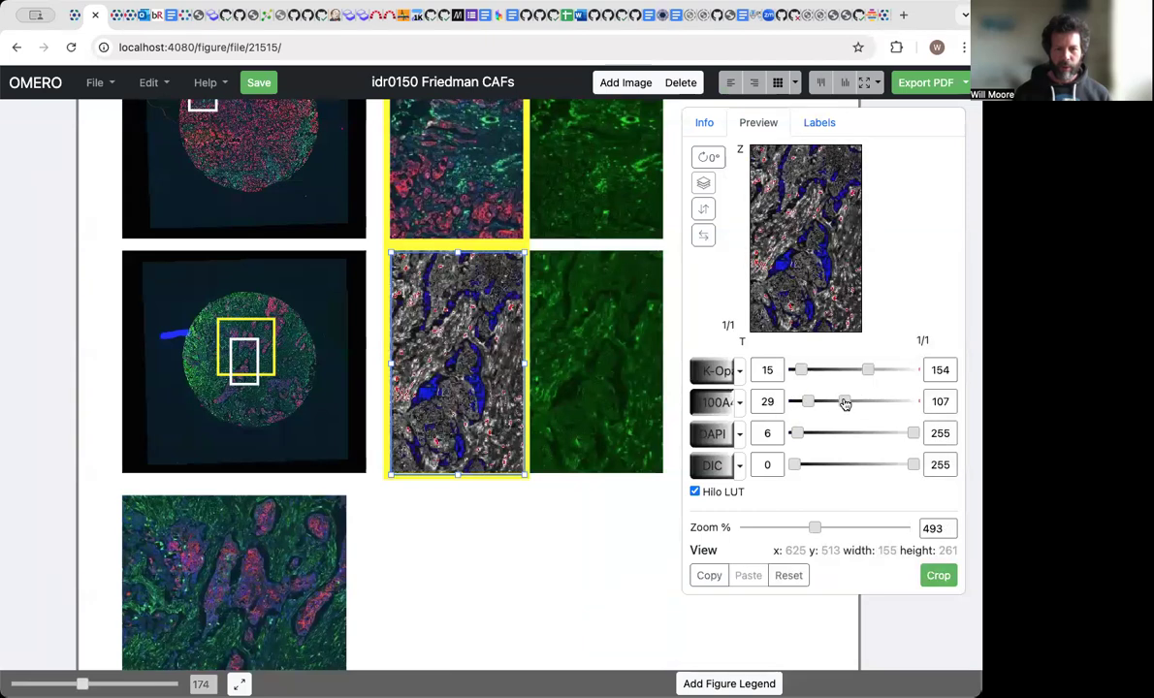
{"action": "left_click", "coordinate": [694, 492]}
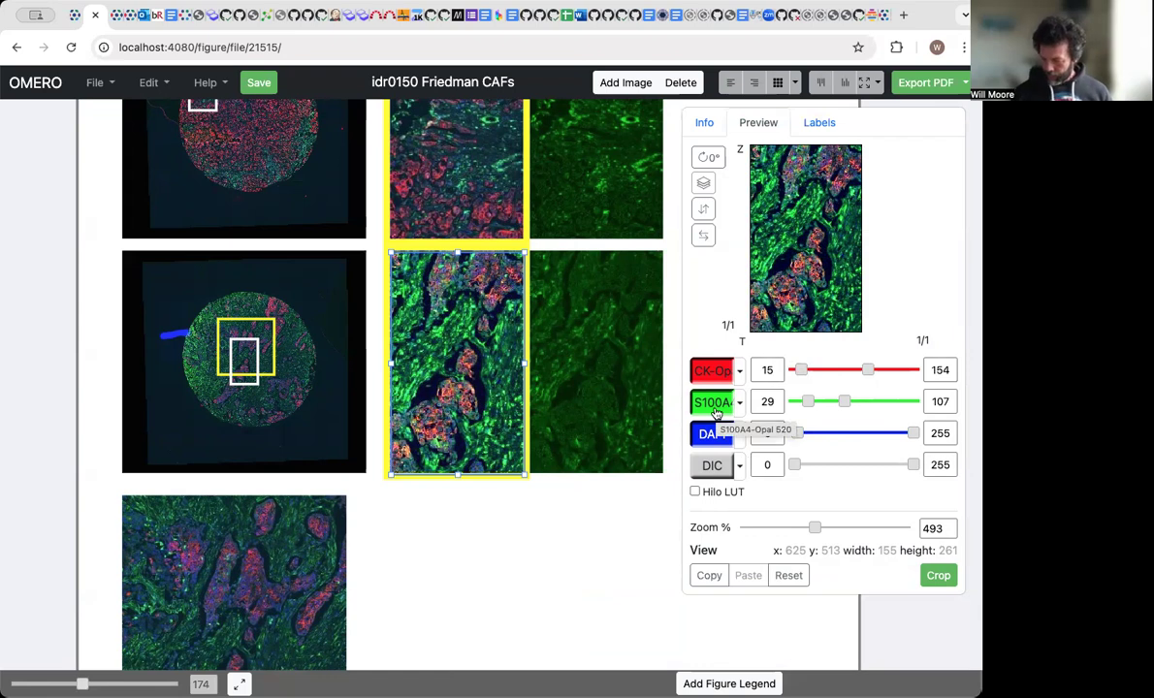
Step: In the ROI editor of the lower whole-core panel, fill the yellow rectangle with red at 0.5 opacity
{"action": "left_click", "coordinate": [310, 381]}
{"action": "scroll", "coordinate": [310, 380], "scroll_direction": "left", "scroll_amount": 2}
{"action": "scroll", "coordinate": [310, 380], "scroll_direction": "up", "scroll_amount": 1}
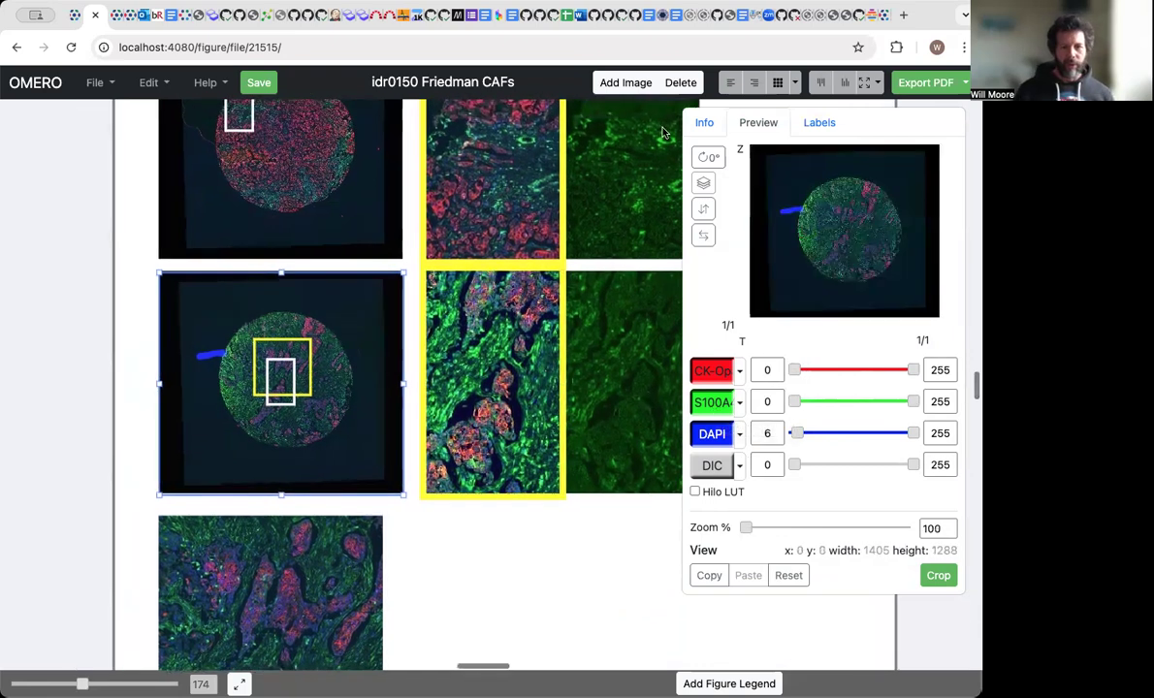
{"action": "left_click", "coordinate": [817, 123]}
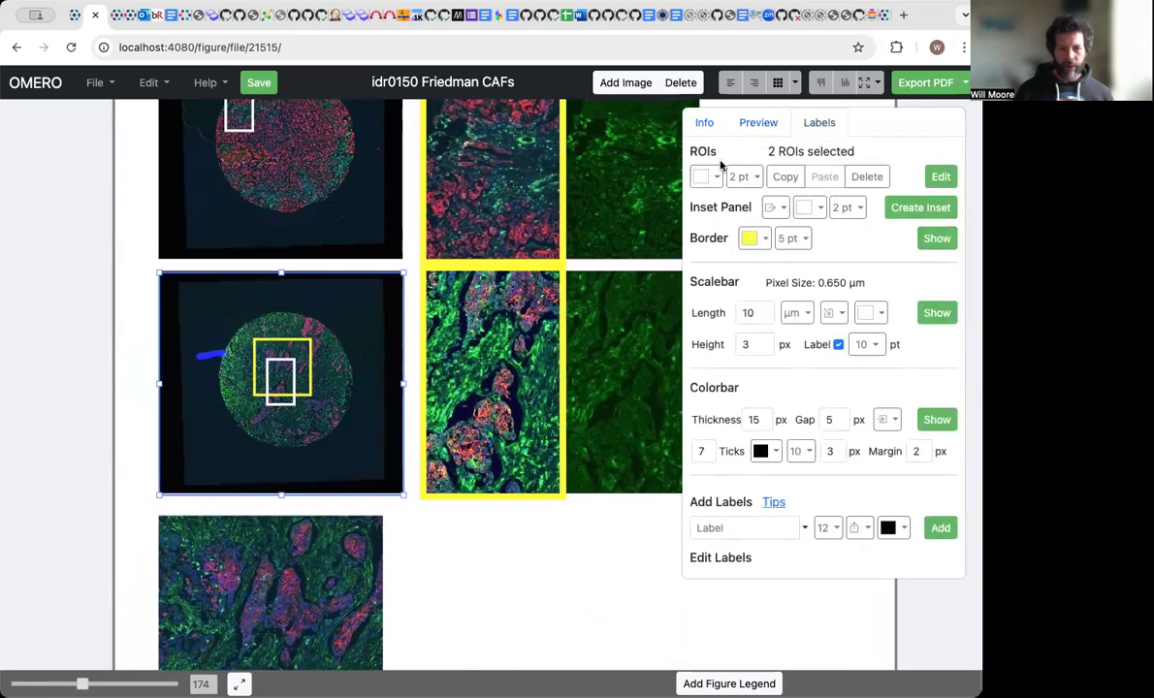
{"action": "left_click", "coordinate": [941, 176]}
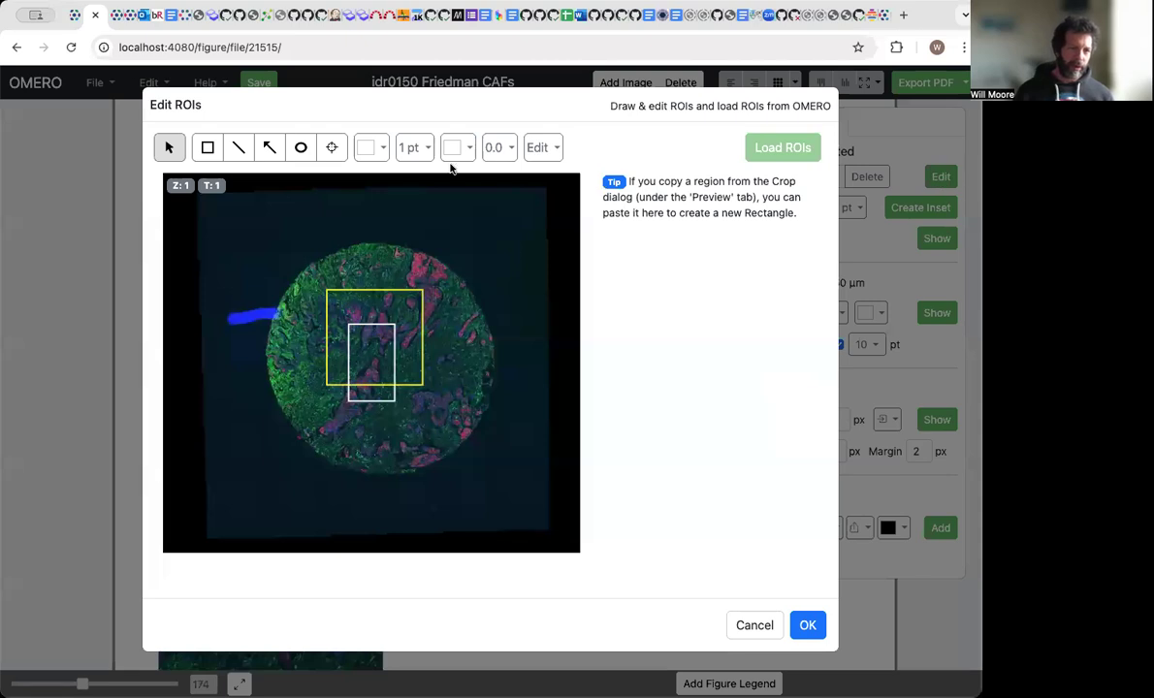
{"action": "left_click", "coordinate": [388, 307]}
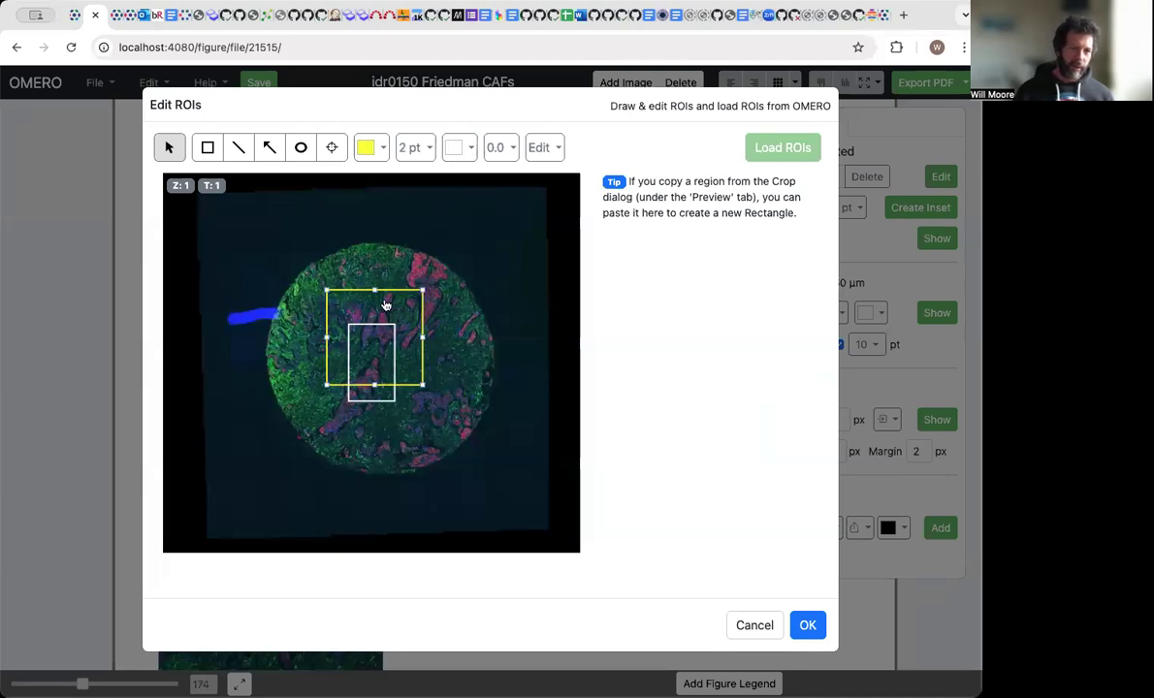
{"action": "left_click", "coordinate": [471, 148]}
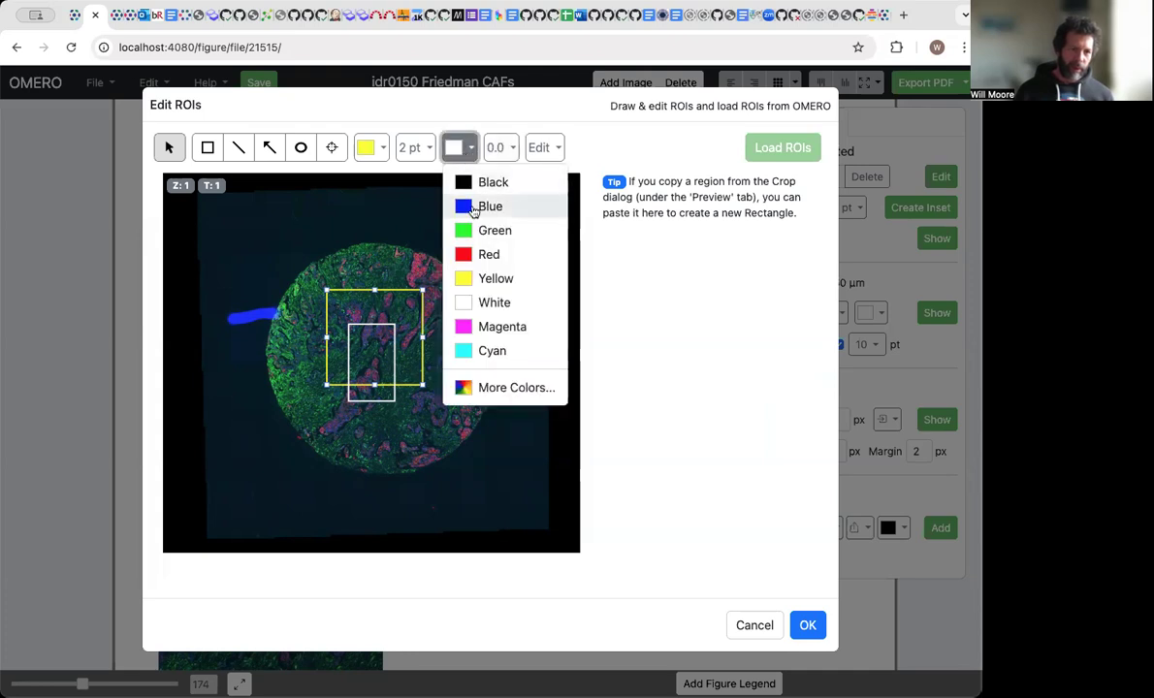
{"action": "left_click", "coordinate": [482, 254]}
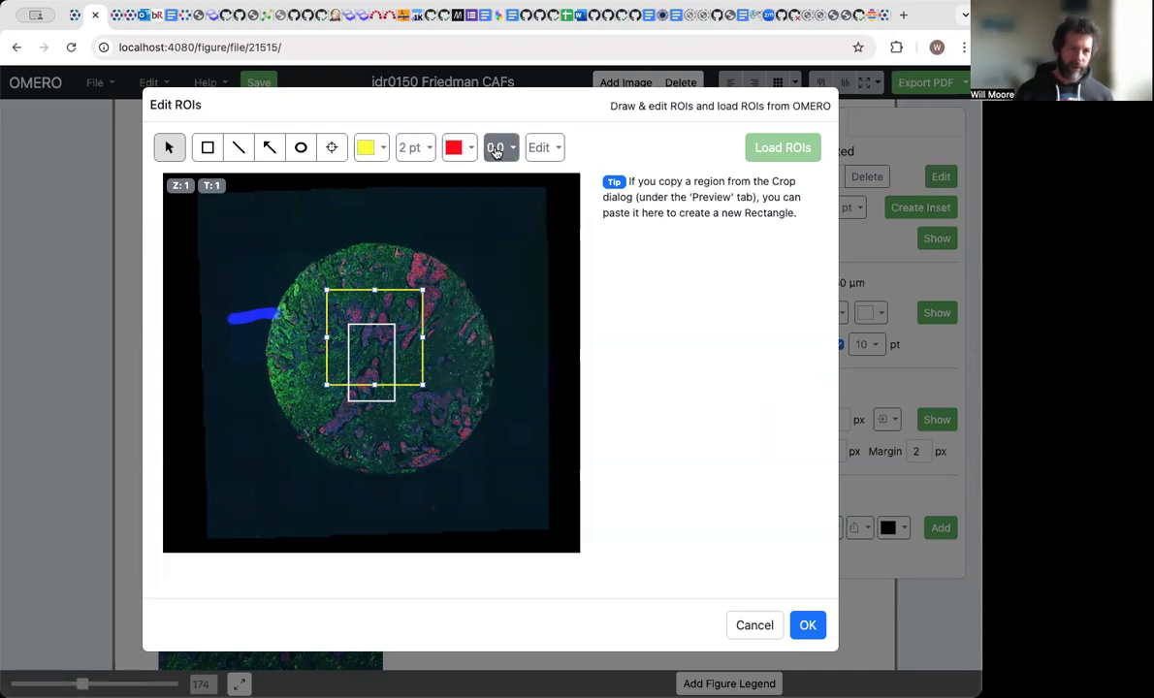
{"action": "left_click", "coordinate": [499, 149]}
{"action": "left_click", "coordinate": [505, 302]}
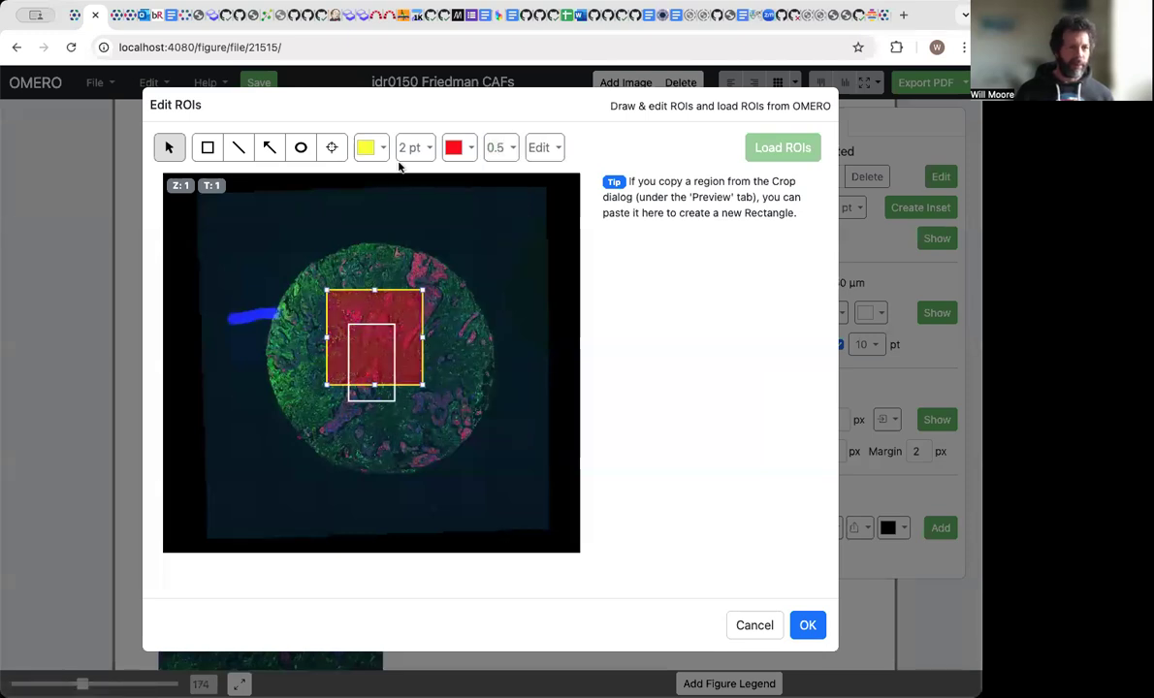
Step: Draw two ellipses along the core's upper edge and fill the smaller one with green at 0.2 opacity
{"action": "left_click", "coordinate": [300, 148]}
{"action": "left_click_drag", "start_coordinate": [360, 239], "coordinate": [441, 290]}
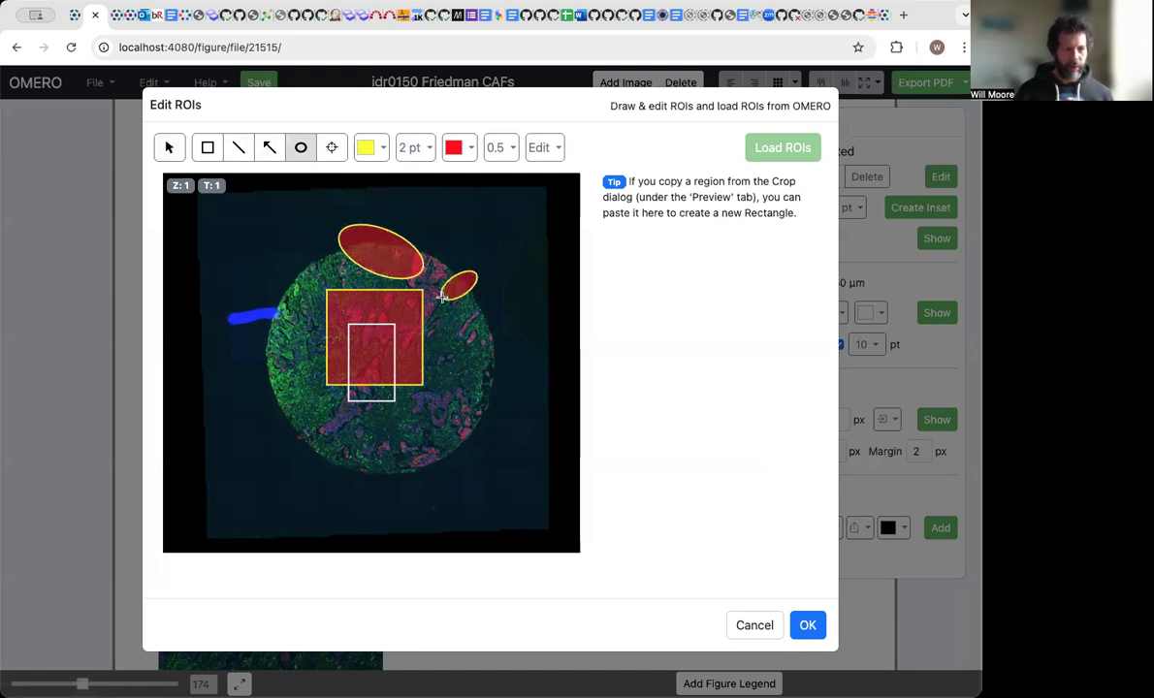
{"action": "left_click", "coordinate": [472, 147]}
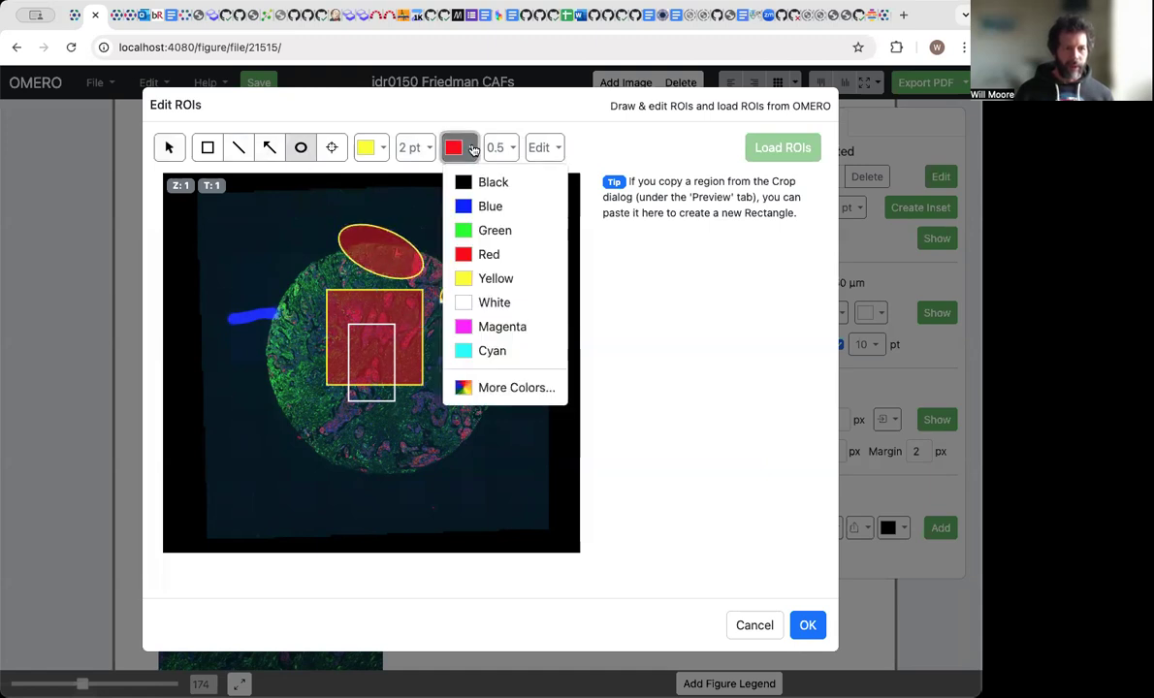
{"action": "left_click", "coordinate": [476, 230]}
{"action": "left_click", "coordinate": [499, 147]}
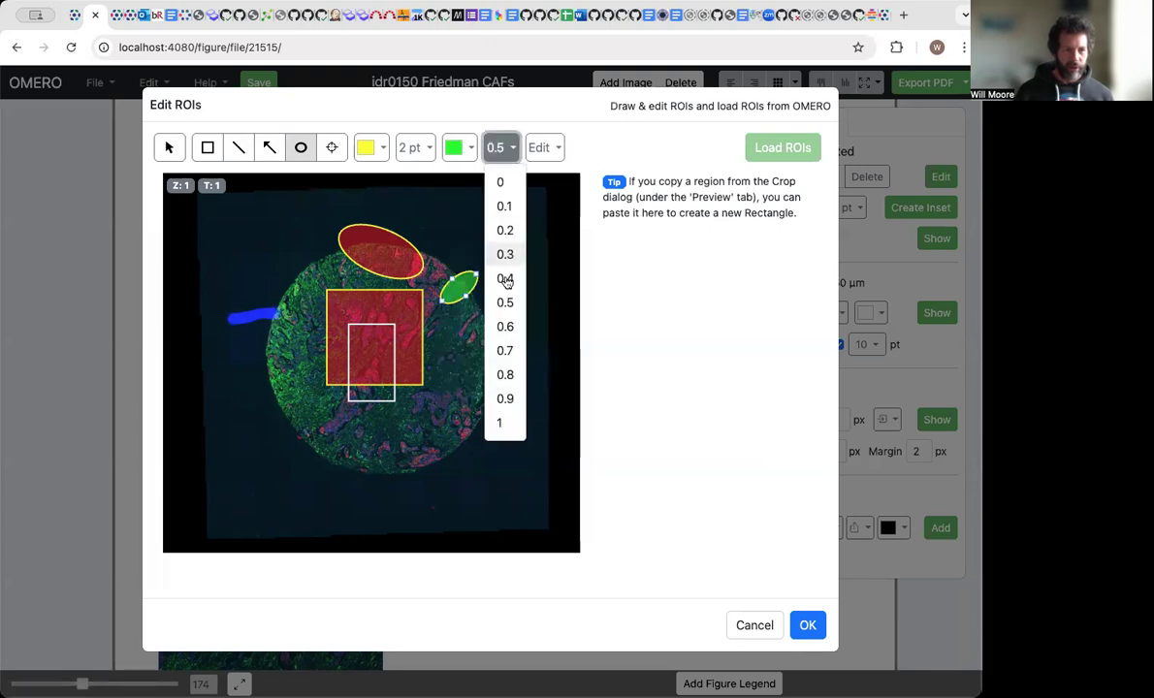
{"action": "left_click", "coordinate": [509, 308]}
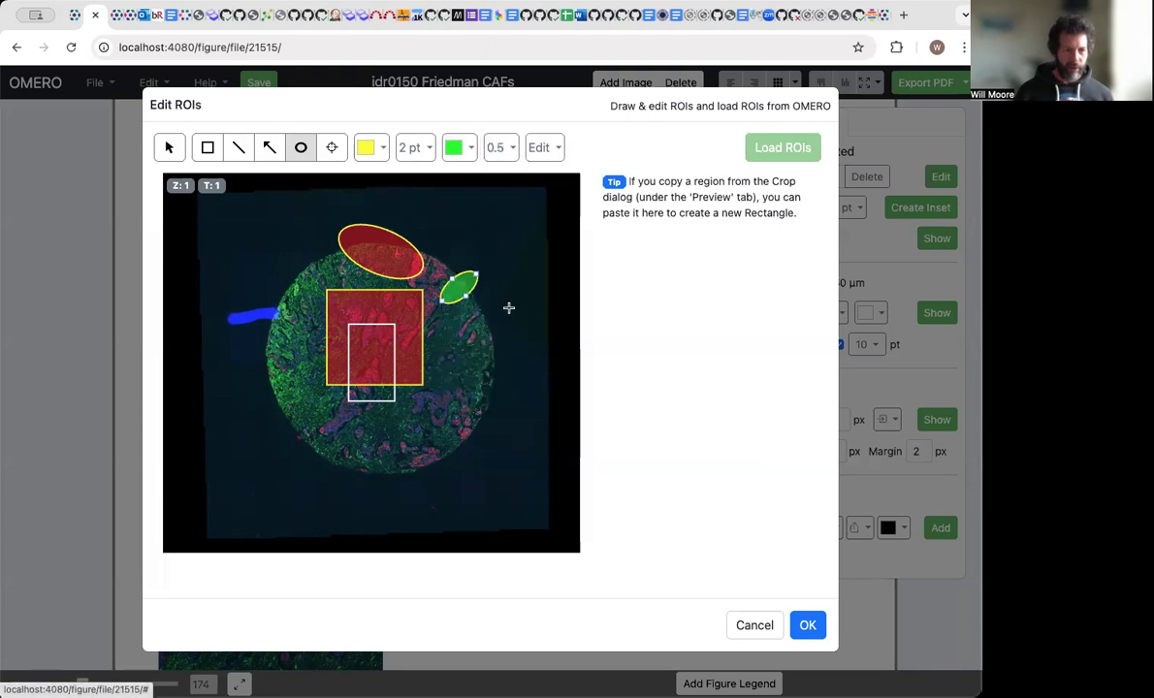
{"action": "left_click", "coordinate": [499, 147]}
{"action": "left_click", "coordinate": [503, 231]}
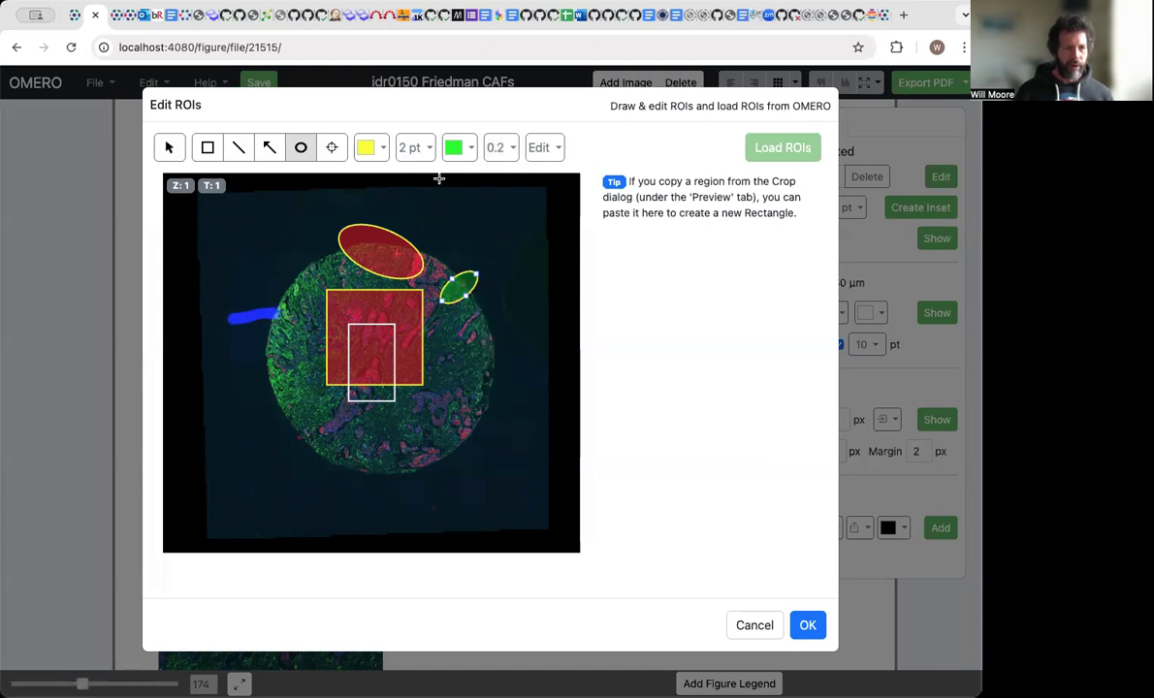
Step: Change the smaller ellipse's outline to white and apply the ROI edits to the panel
{"action": "left_click", "coordinate": [379, 150]}
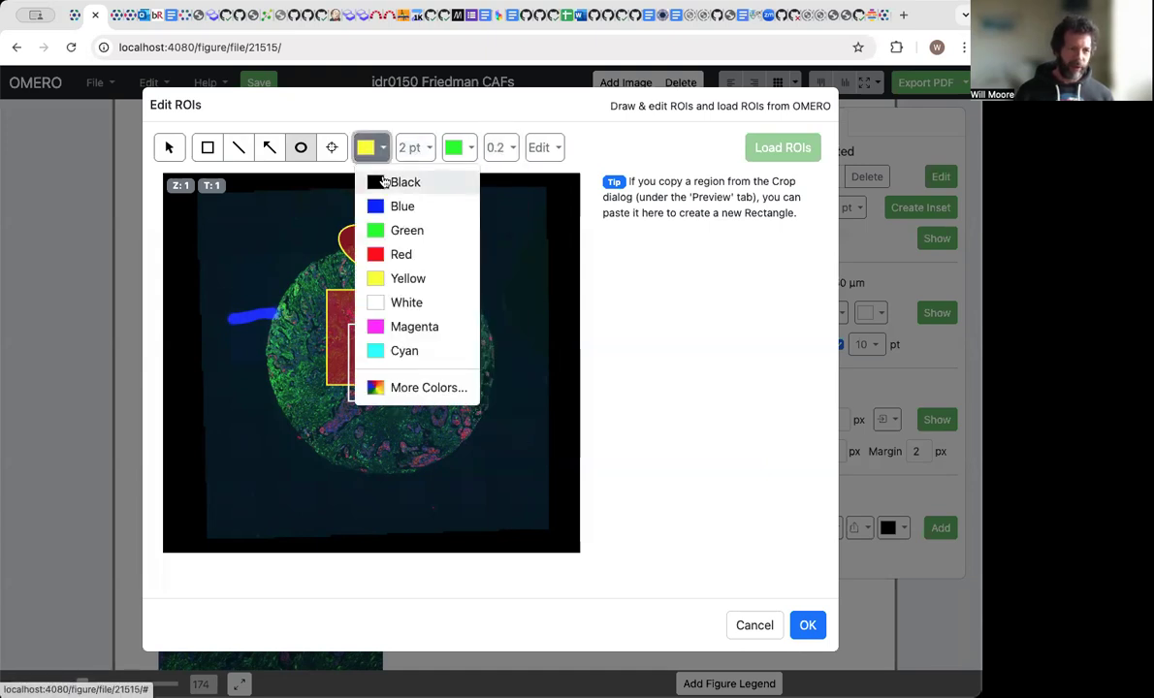
{"action": "left_click", "coordinate": [402, 302]}
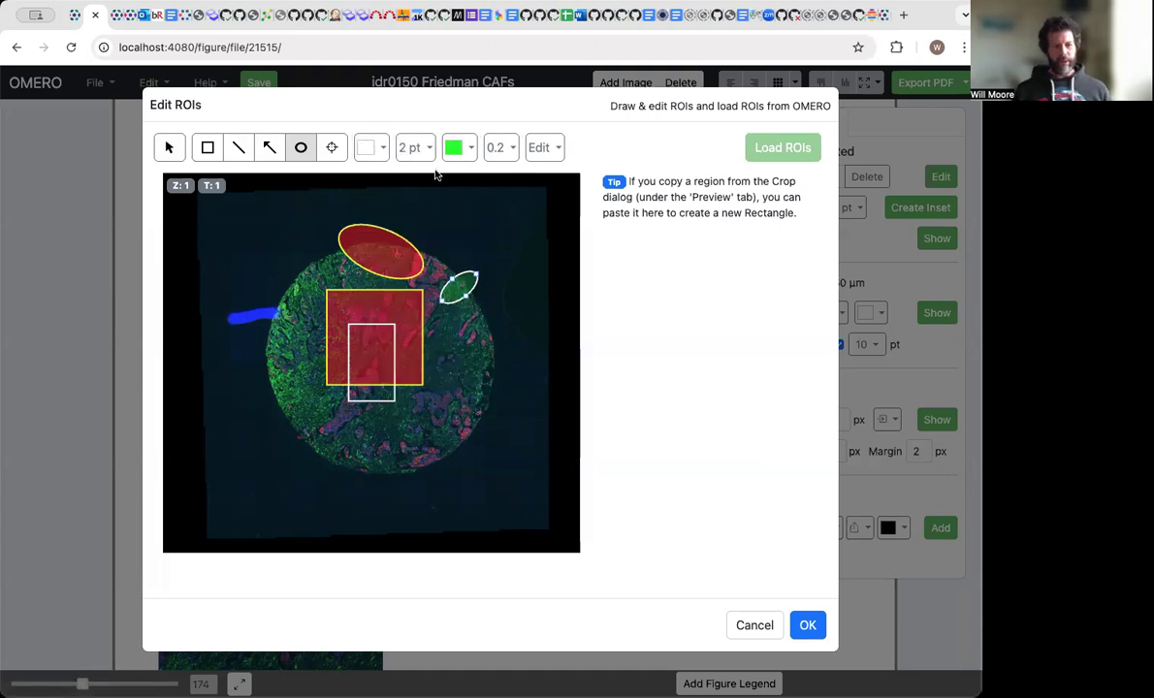
{"action": "left_click", "coordinate": [807, 626]}
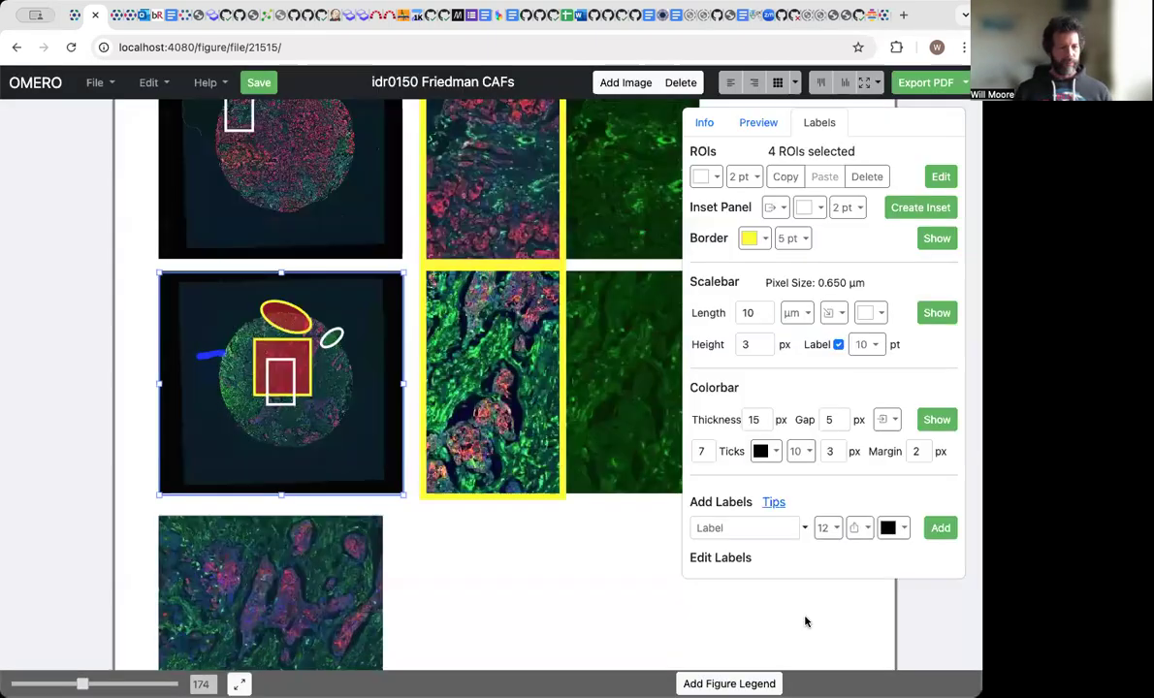
Step: Add separate channel labels above the square colour inset at the bottom of the page
{"action": "scroll", "coordinate": [479, 554], "scroll_direction": "down", "scroll_amount": 3}
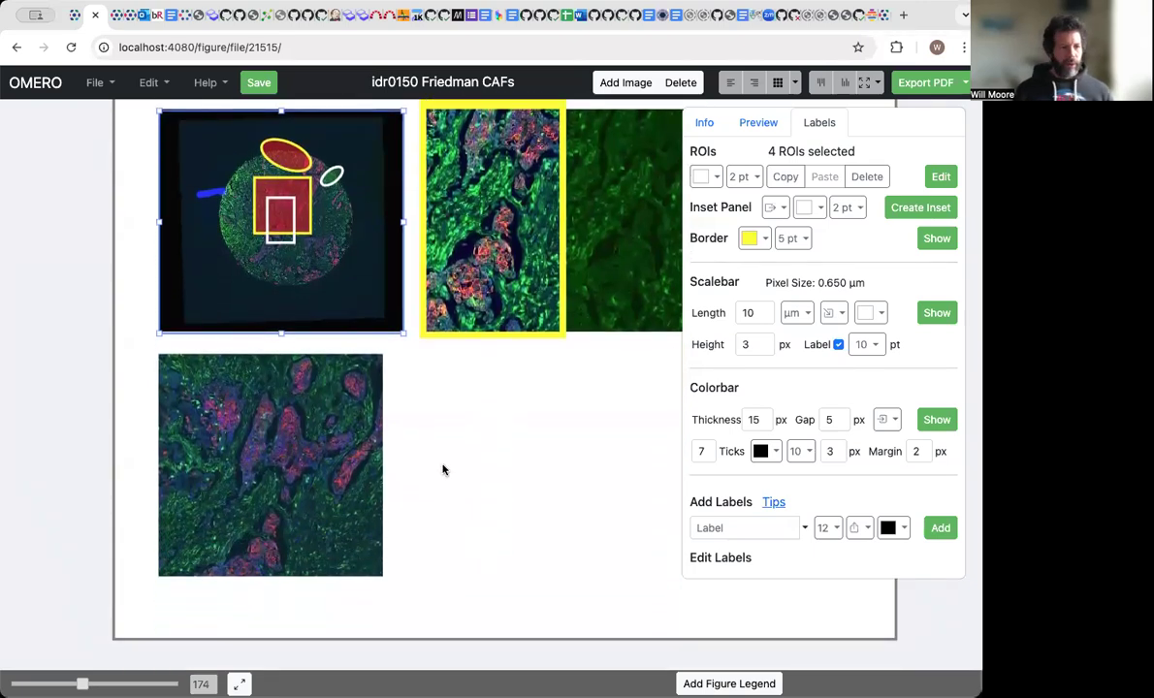
{"action": "left_click", "coordinate": [332, 426]}
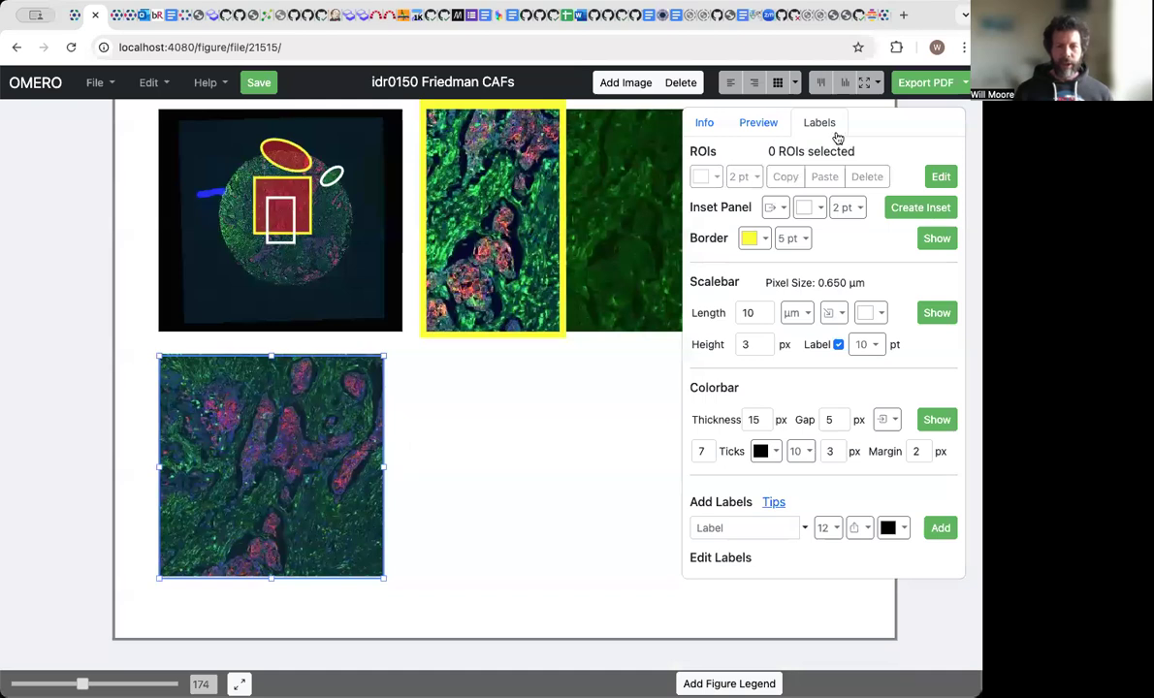
{"action": "left_click", "coordinate": [804, 528]}
{"action": "scroll", "coordinate": [753, 601], "scroll_direction": "down", "scroll_amount": 2}
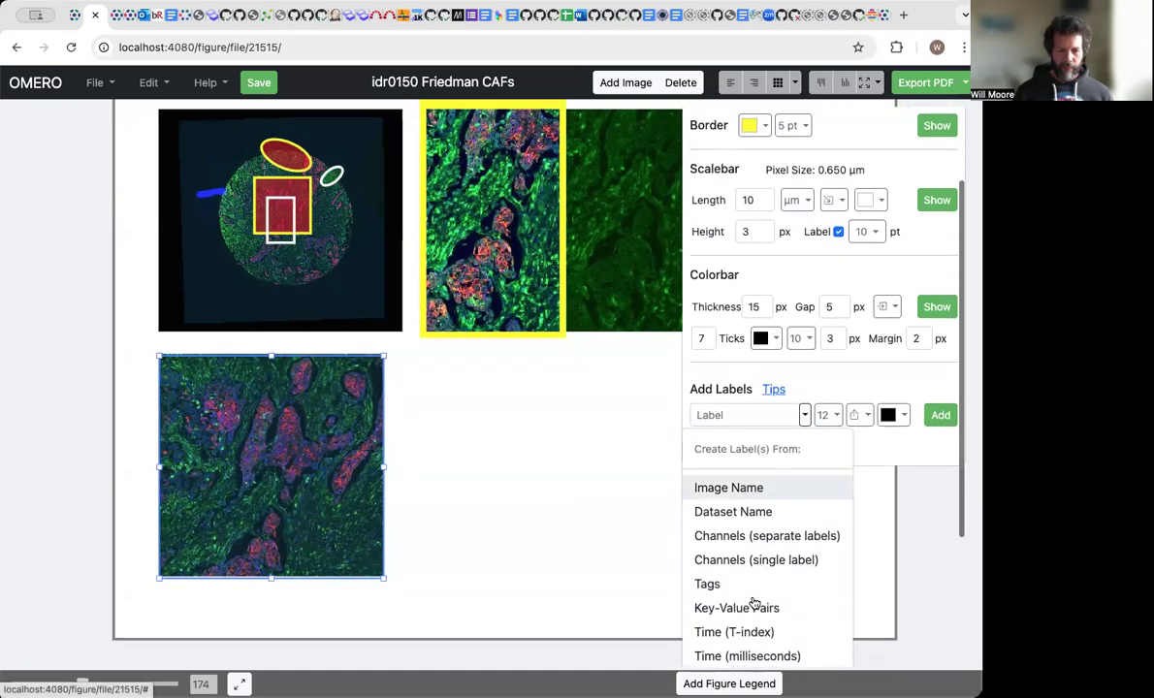
{"action": "left_click", "coordinate": [758, 538]}
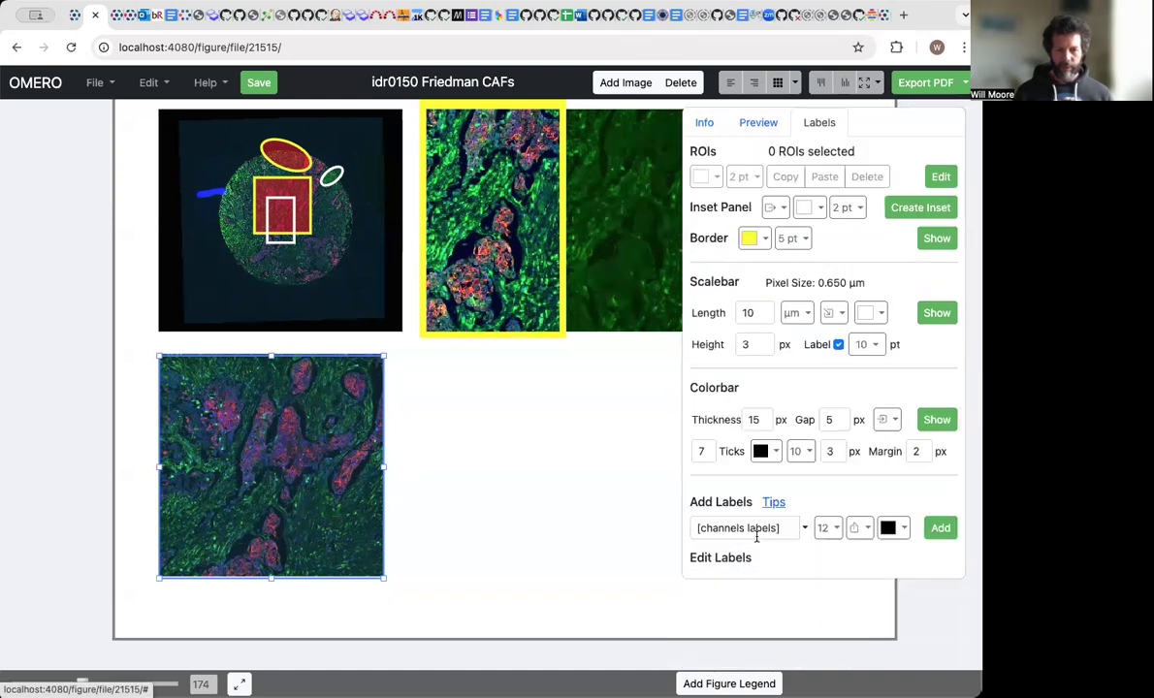
{"action": "left_click", "coordinate": [939, 529]}
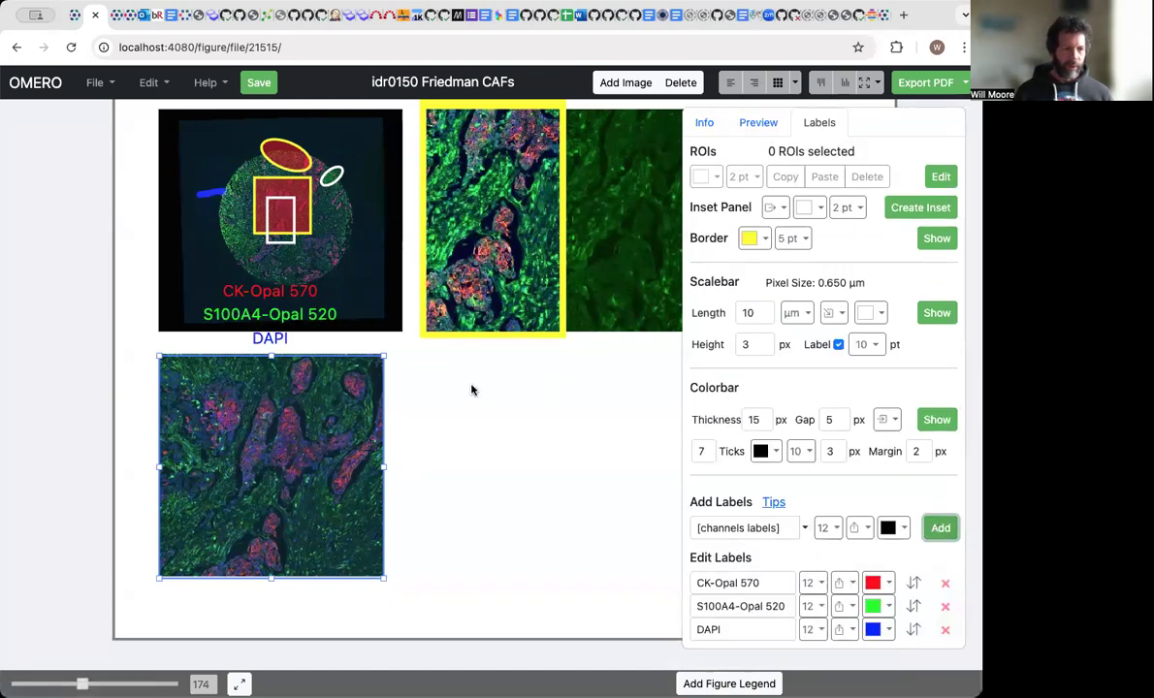
Step: Move the square inset down and right on the page, and reorder its labels to S100A4-Opal 520, DAPI, CK-Opal 570
{"action": "left_click_drag", "start_coordinate": [365, 428], "coordinate": [443, 496]}
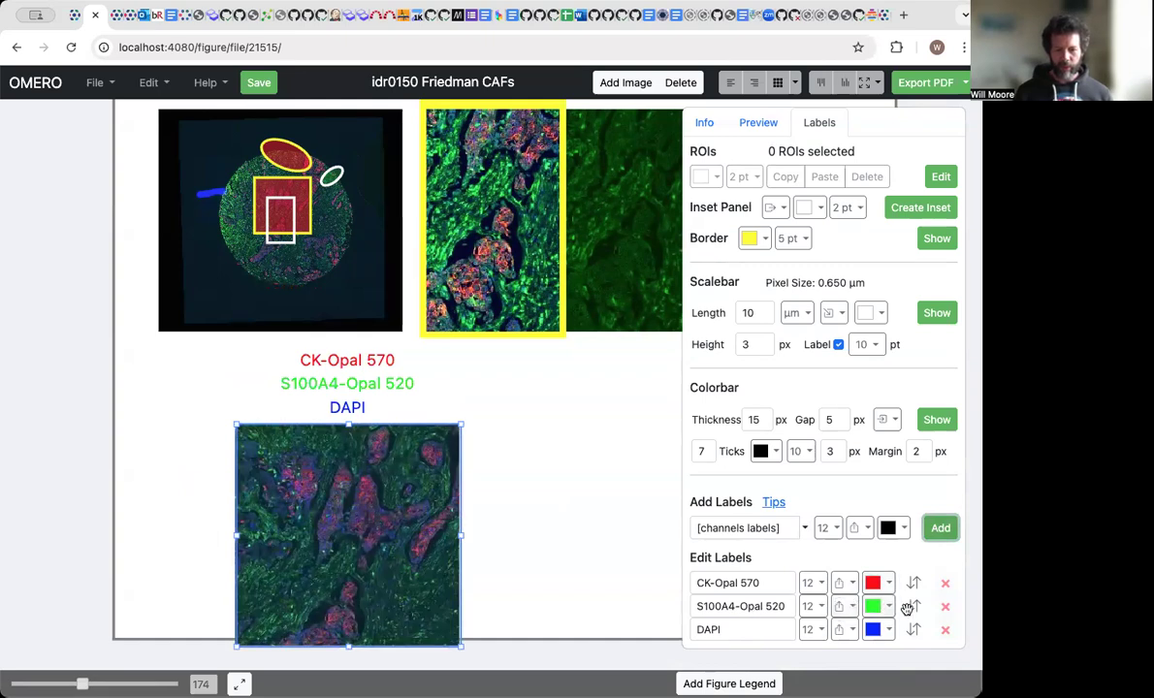
{"action": "mouse_move", "coordinate": [914, 607]}
{"action": "left_mouse_down"}
{"action": "mouse_move", "coordinate": [913, 583]}
{"action": "mouse_move", "coordinate": [914, 631]}
{"action": "left_mouse_up"}
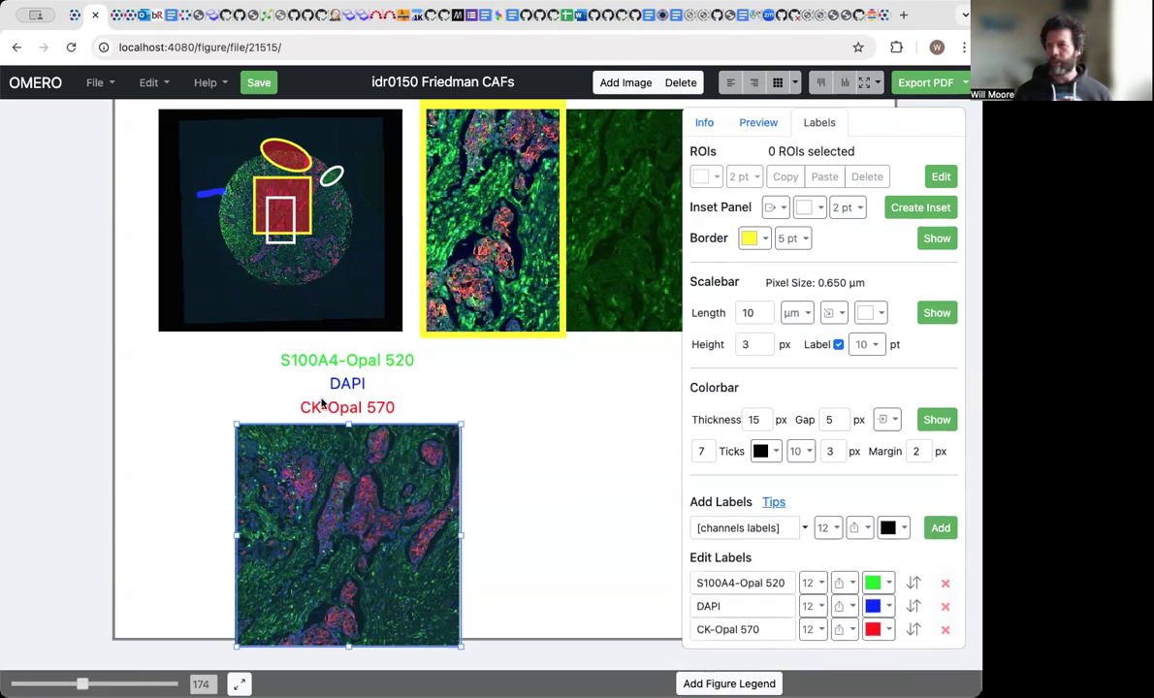